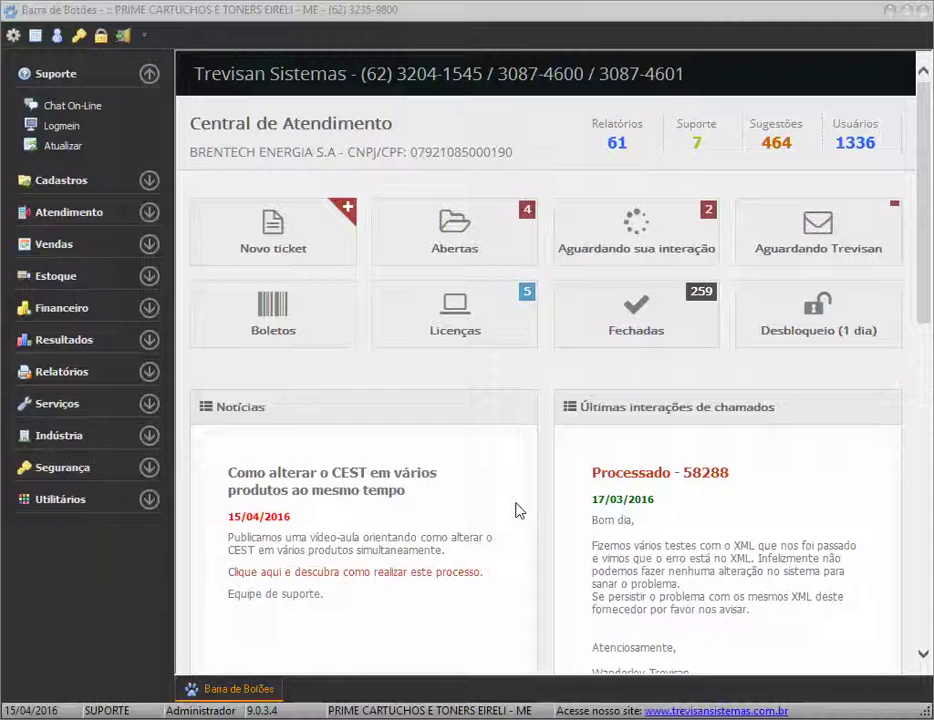
Switch from the support centre dashboard to the Principal diagram with Cadastros expanded
{"action": "left_click", "coordinate": [93, 181]}
{"action": "left_click", "coordinate": [93, 181]}
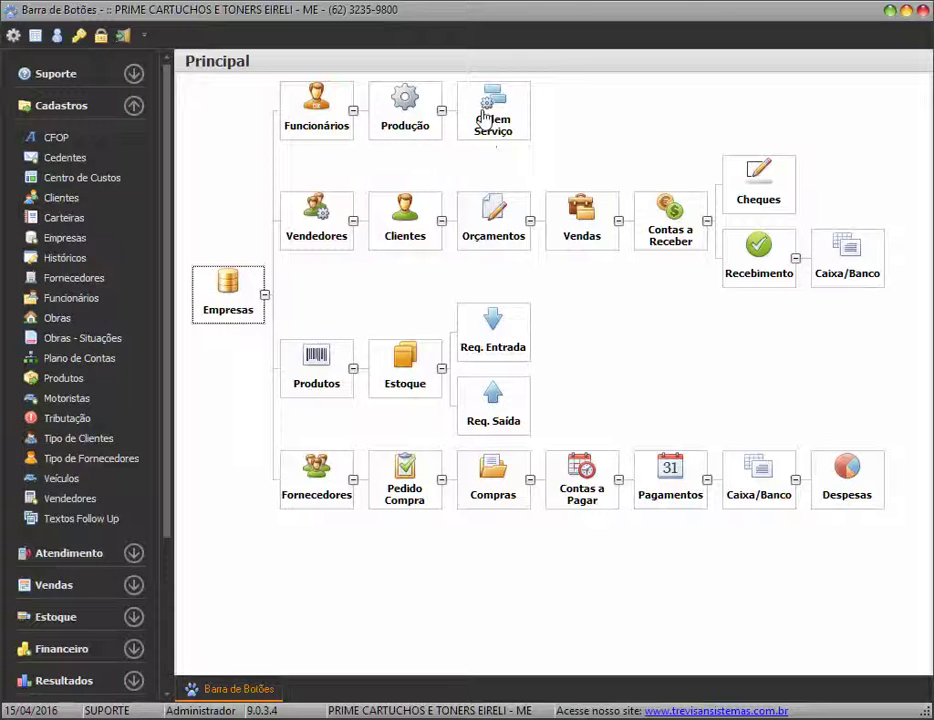
List the Ordem de Serviço entries for ABRIL 2016 by month, then start a new order
{"action": "left_click", "coordinate": [82, 108]}
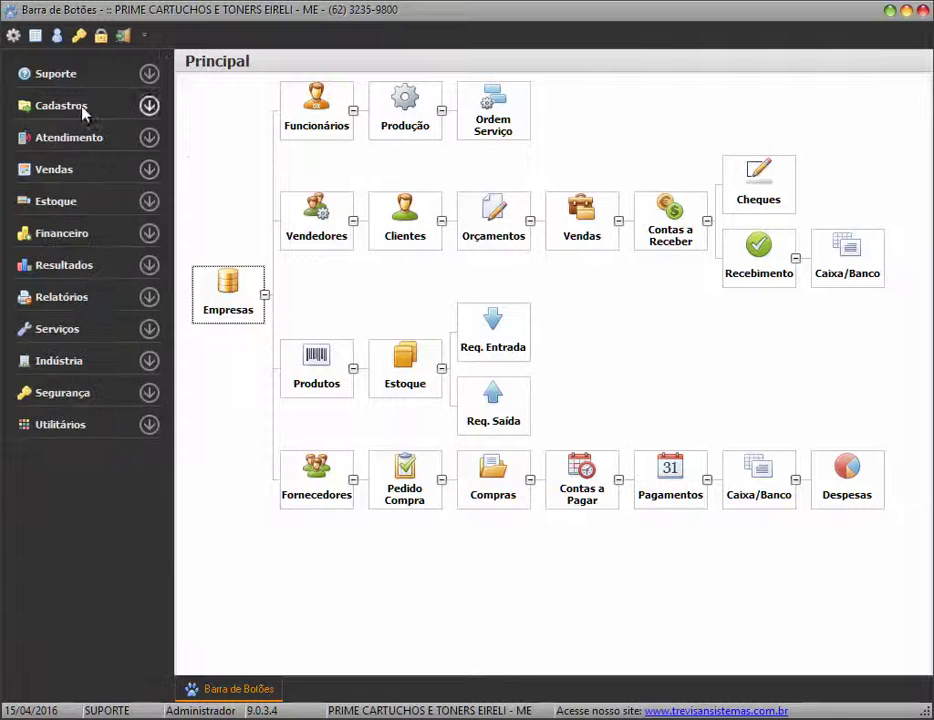
{"action": "left_click", "coordinate": [86, 328]}
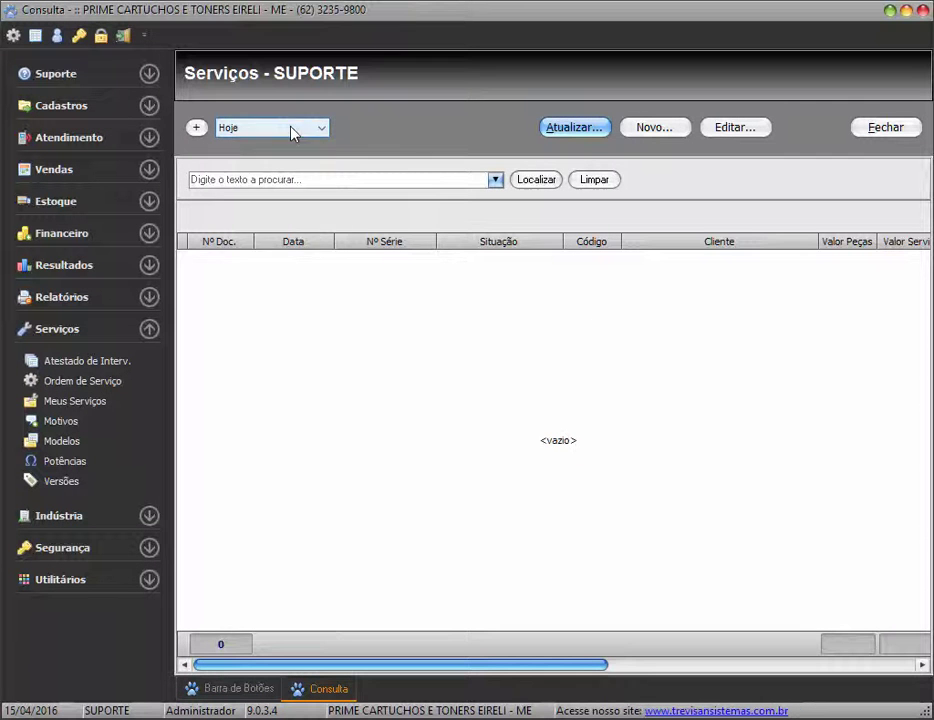
{"action": "left_click", "coordinate": [290, 128]}
{"action": "left_click", "coordinate": [250, 173]}
{"action": "left_click", "coordinate": [575, 128]}
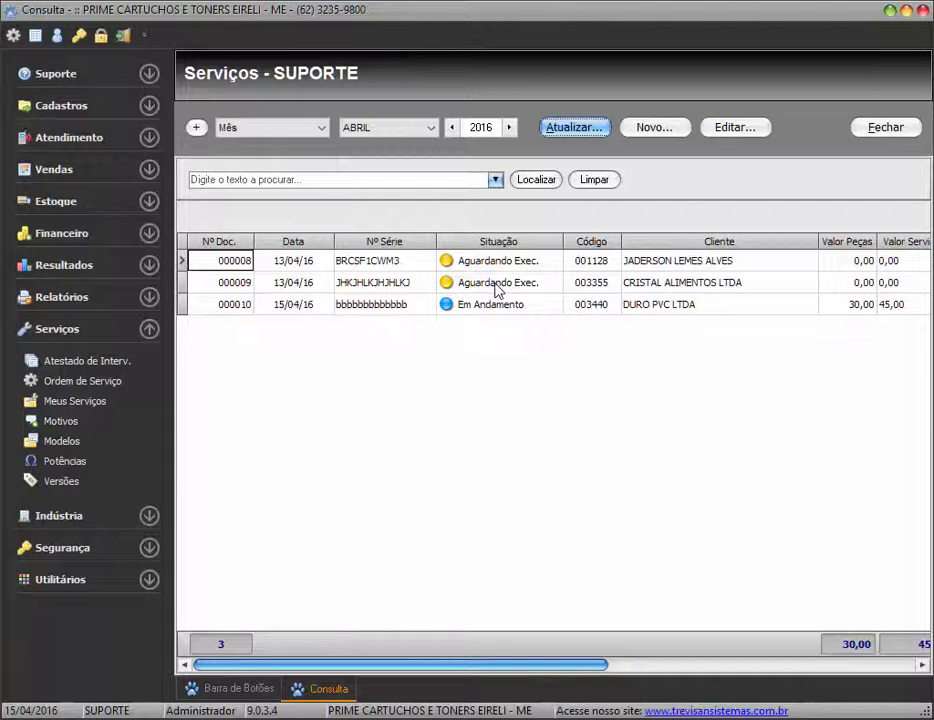
{"action": "left_click", "coordinate": [670, 128]}
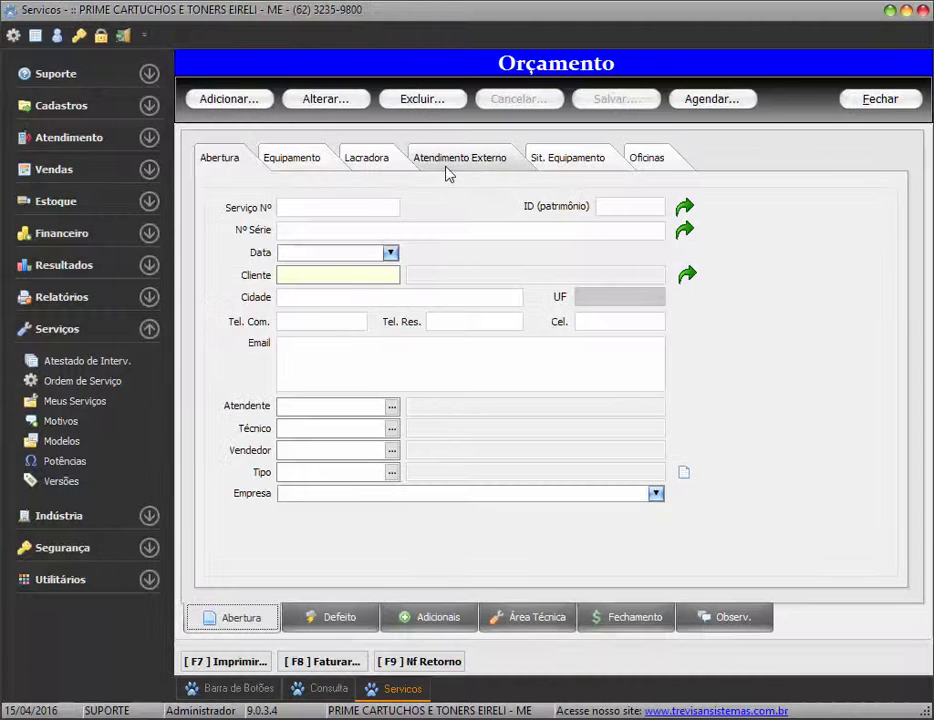
Add a service order with patrimônio ID 0 and look up serial number 123456
{"action": "left_click", "coordinate": [241, 101]}
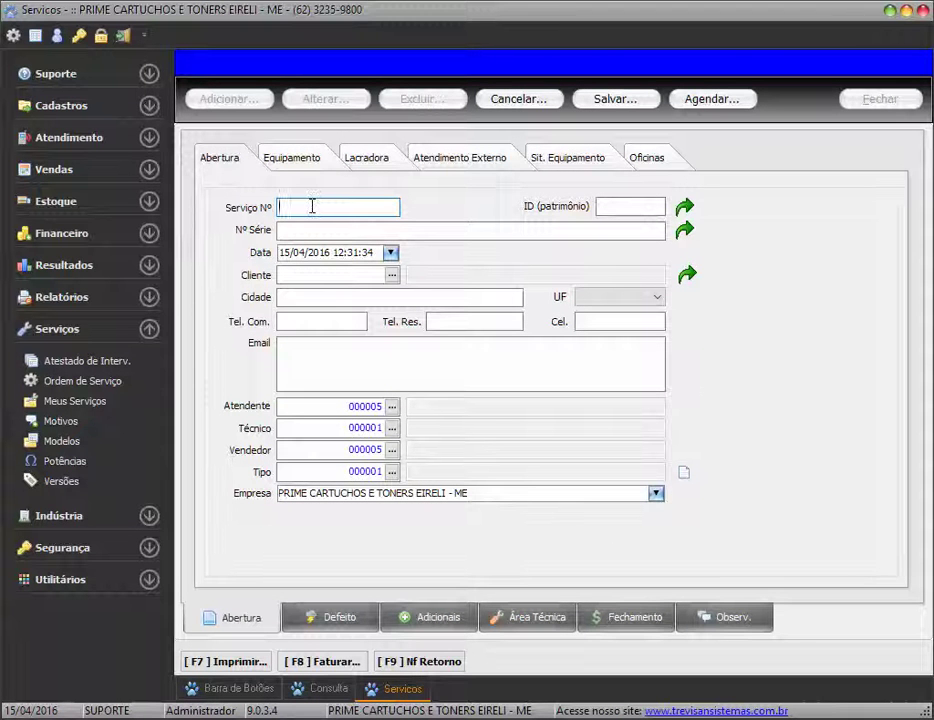
{"action": "key", "text": "Tab"}
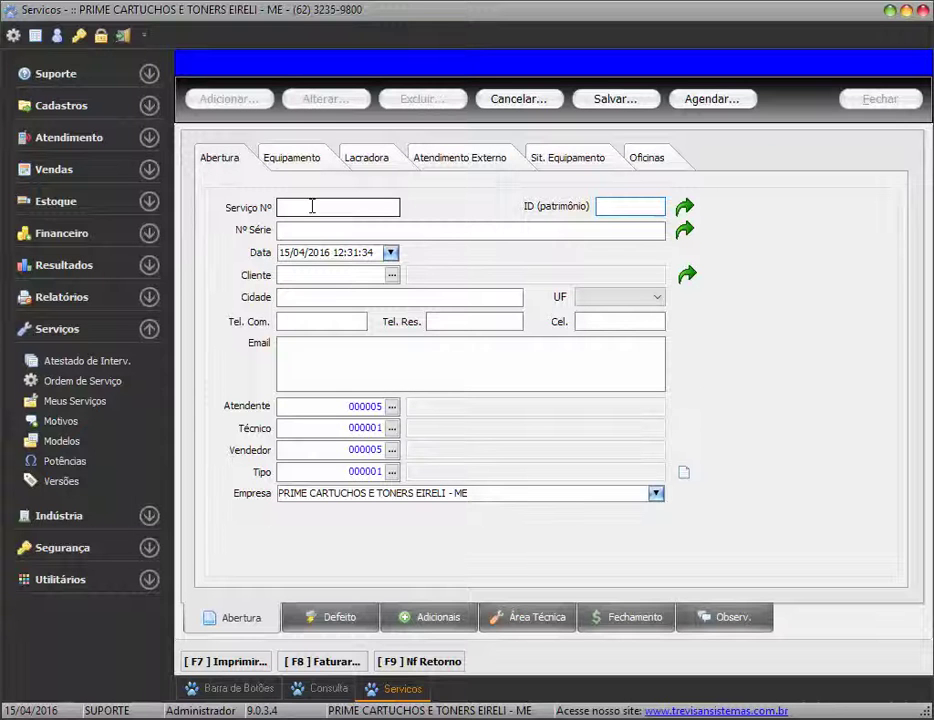
{"action": "type", "text": "0"}
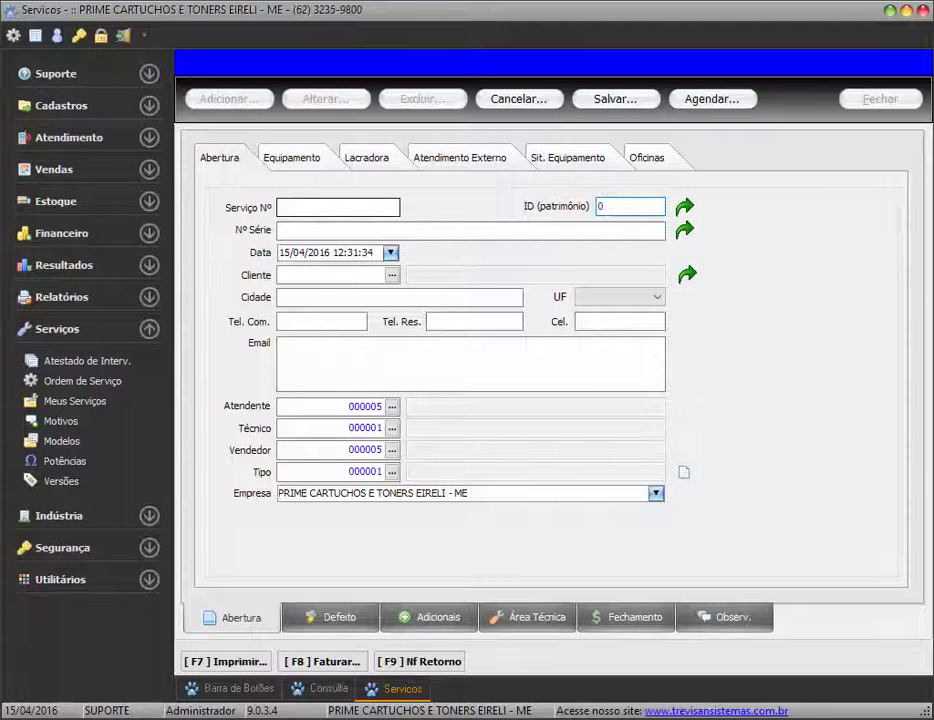
{"action": "key", "text": "Tab"}
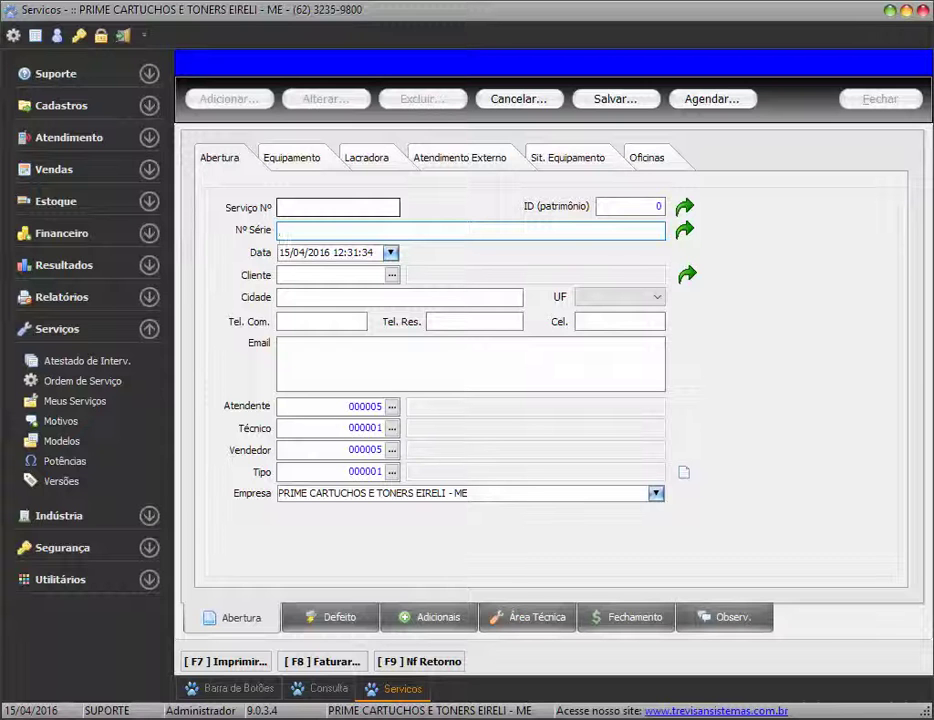
{"action": "type", "text": "345"}
{"action": "key", "text": "Delete"}
{"action": "key", "text": "Delete"}
{"action": "key", "text": "Delete"}
{"action": "key", "text": "Delete"}
{"action": "key", "text": "Delete"}
{"action": "key", "text": "Delete"}
{"action": "type", "text": "0"}
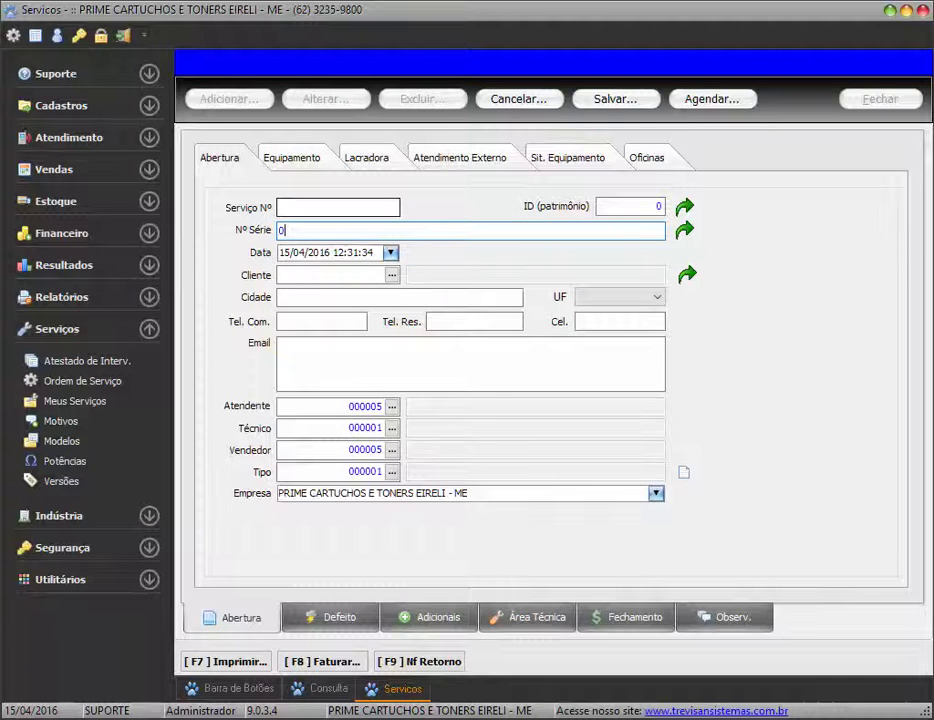
{"action": "key", "text": "Return"}
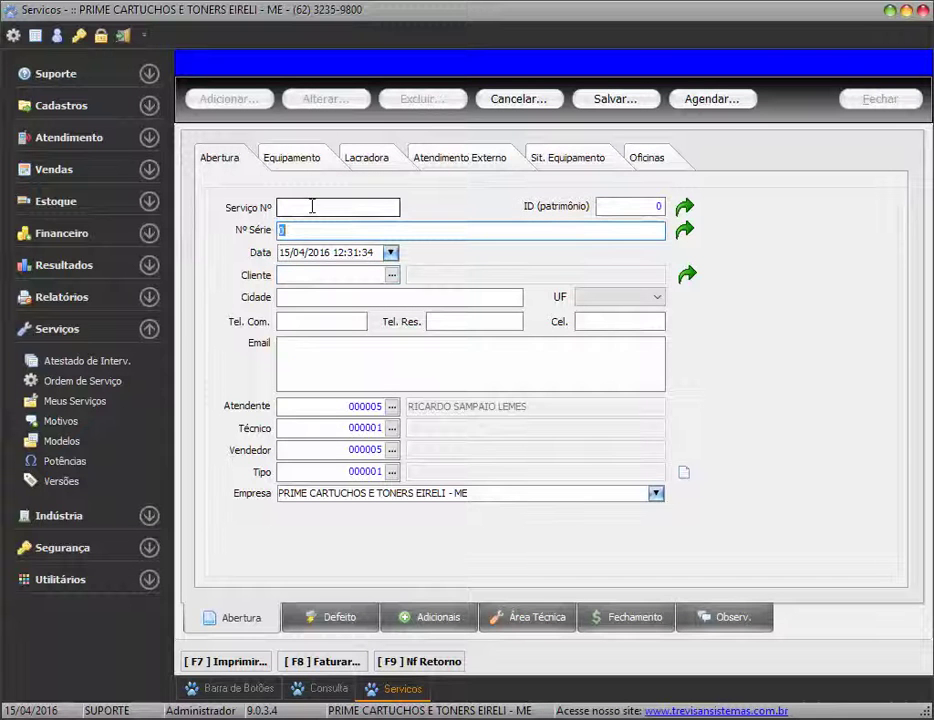
{"action": "type", "text": "123456"}
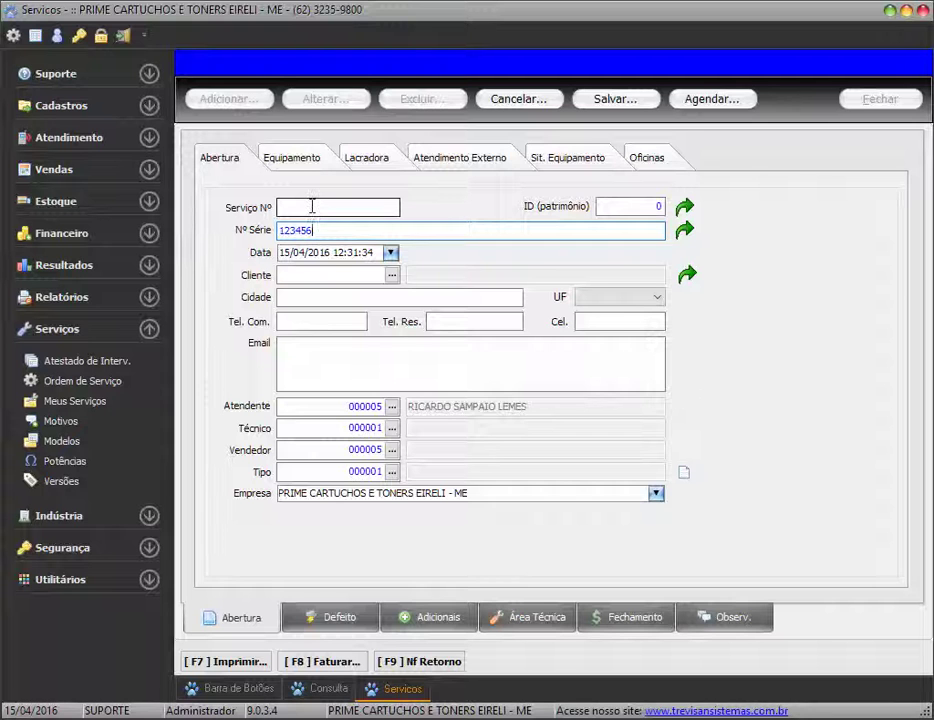
{"action": "key", "text": "Return"}
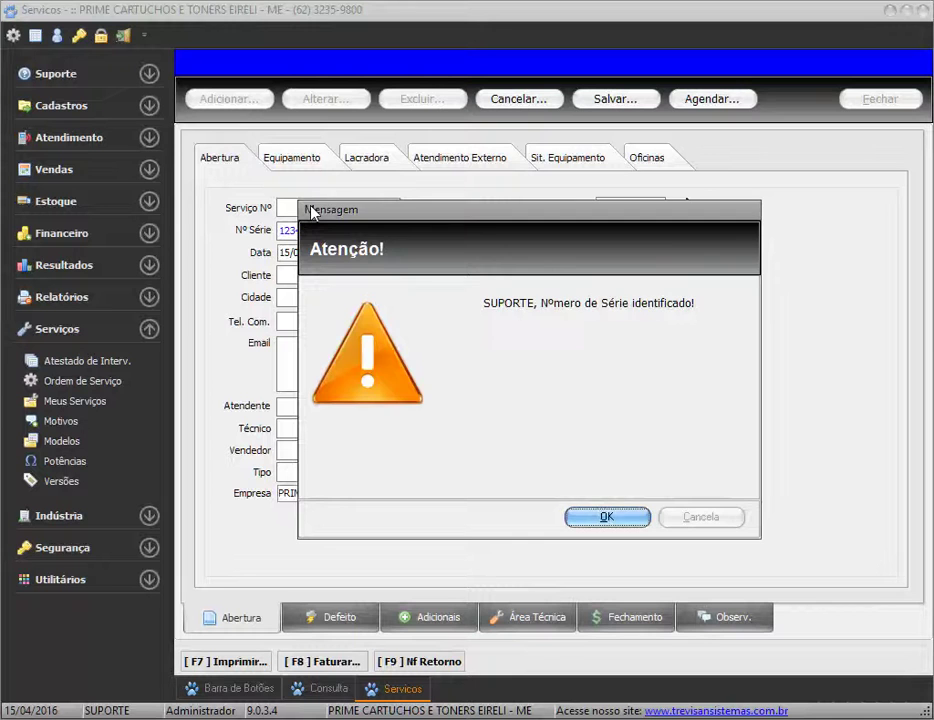
Acknowledge the identified-serial notice and accept opening OS 000011 from the last entry's data
{"action": "key", "text": "Return"}
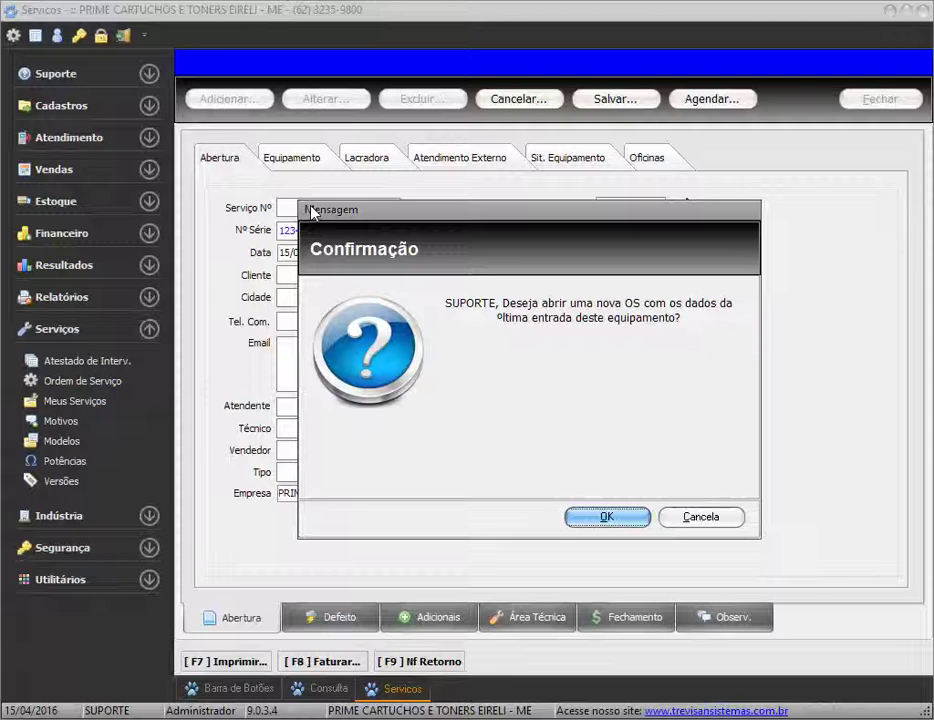
{"action": "key", "text": "Return"}
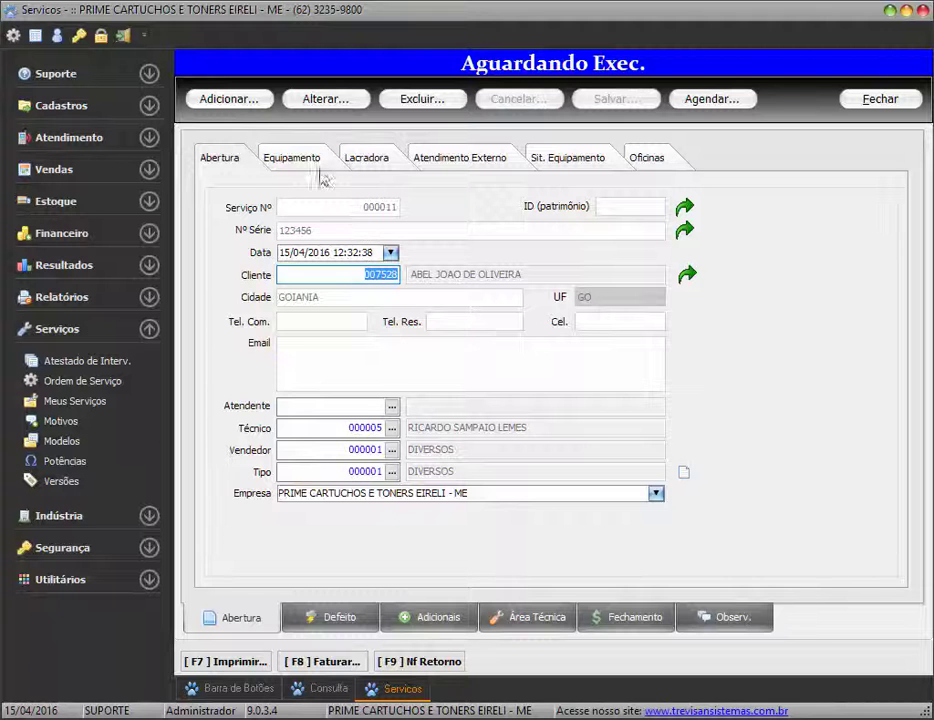
{"action": "left_click", "coordinate": [320, 172]}
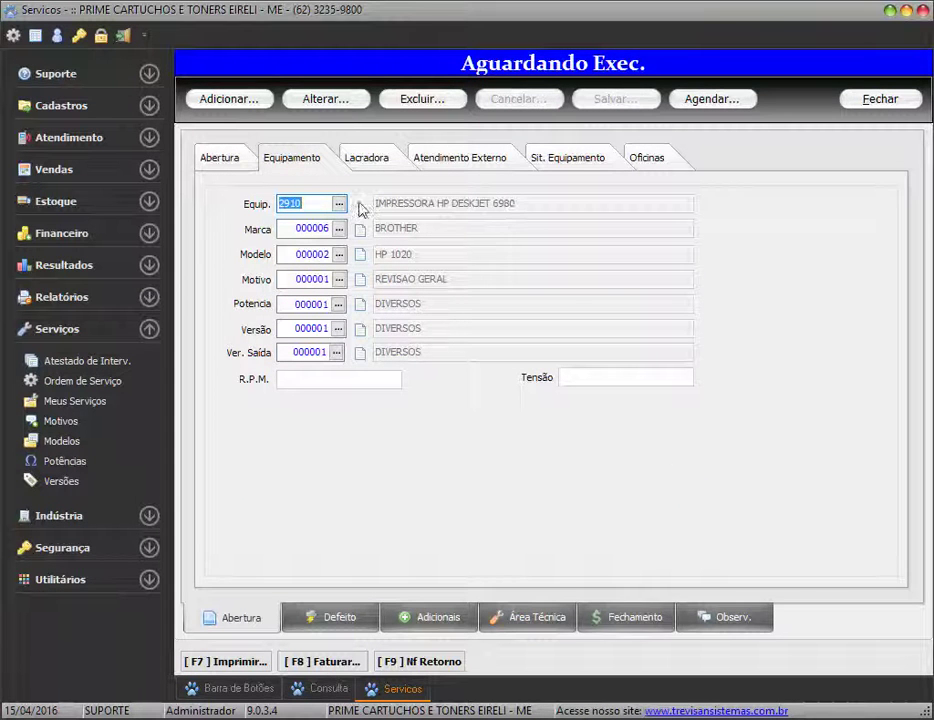
{"action": "left_click", "coordinate": [247, 168]}
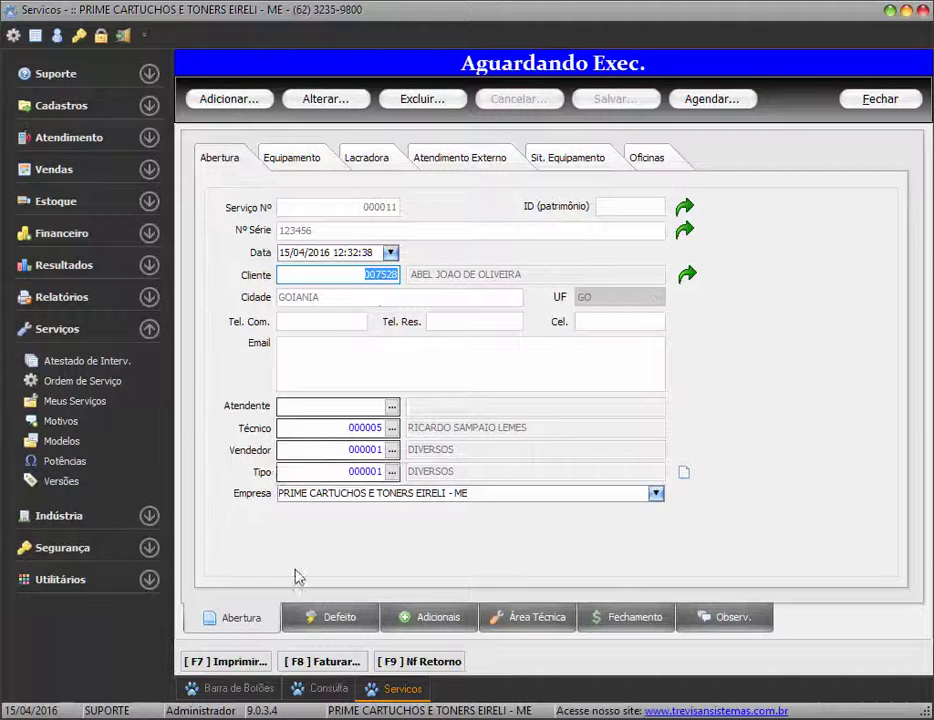
{"action": "left_click", "coordinate": [333, 616]}
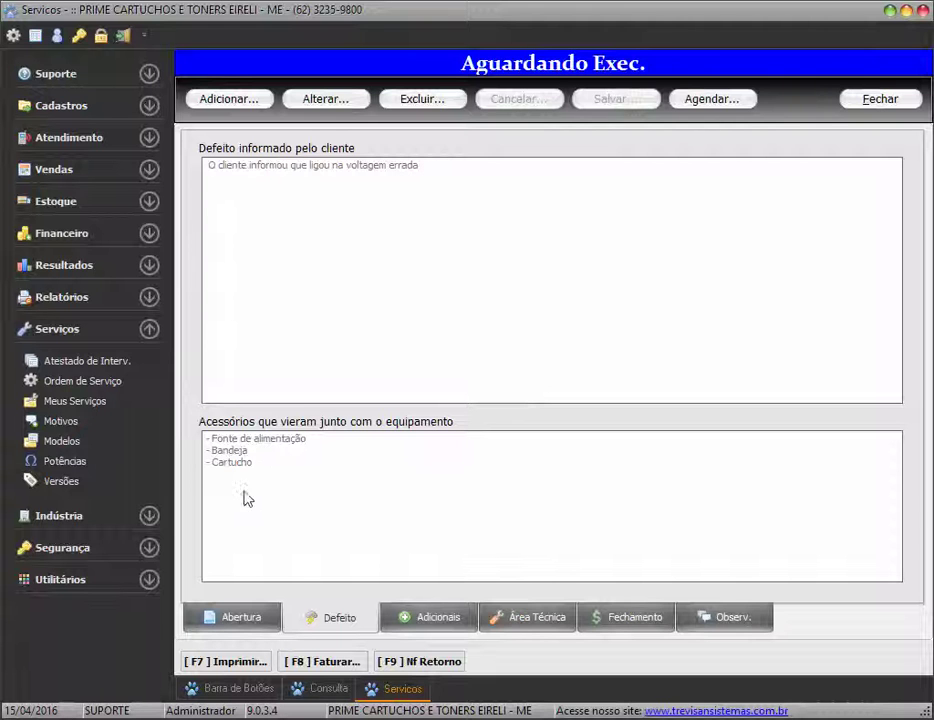
{"action": "left_click", "coordinate": [236, 619]}
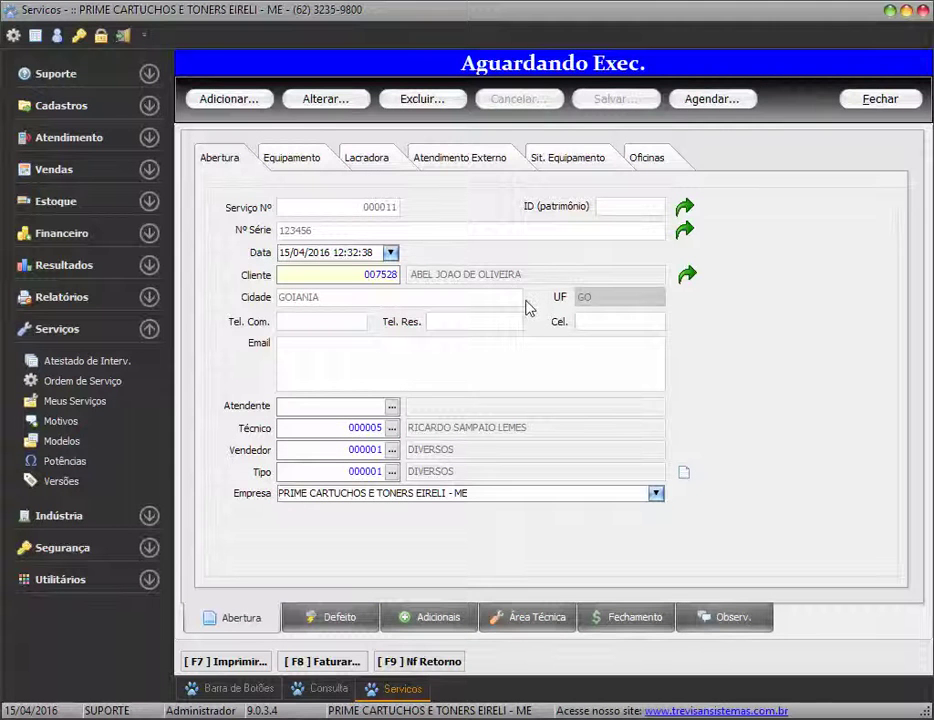
{"action": "left_click", "coordinate": [352, 620]}
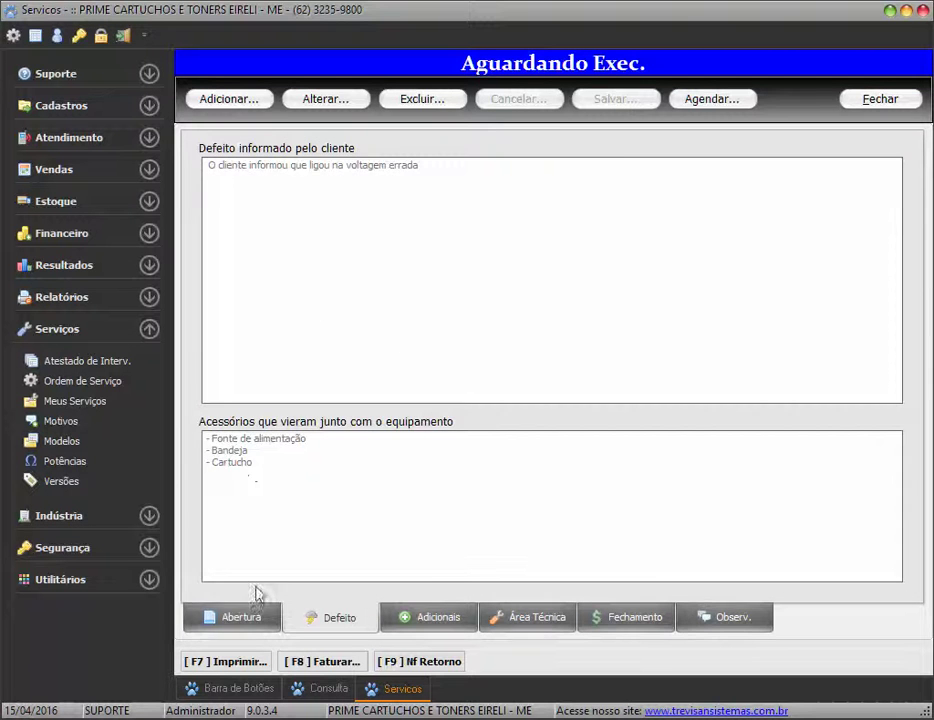
{"action": "left_click", "coordinate": [248, 618]}
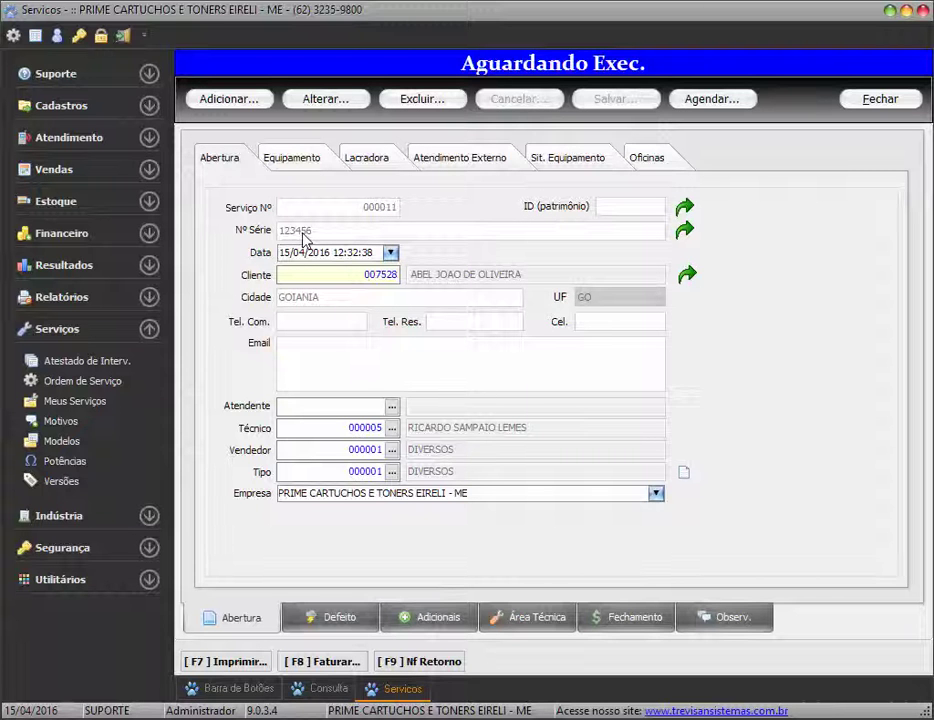
Add another order for serial 123456, declining to copy the previous entry's data
{"action": "left_click", "coordinate": [251, 104]}
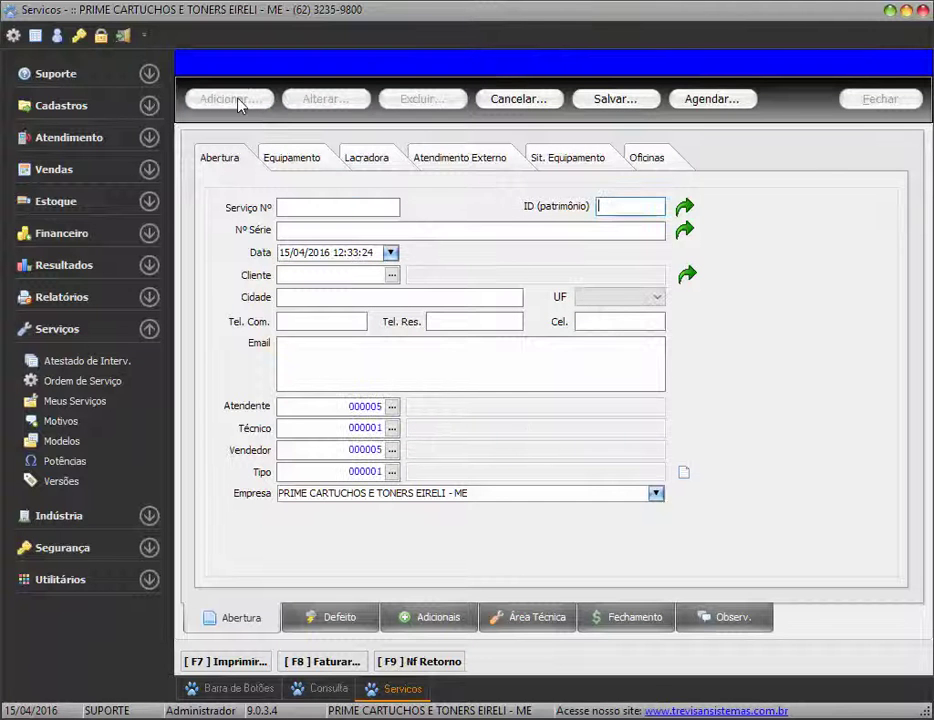
{"action": "type", "text": "123456"}
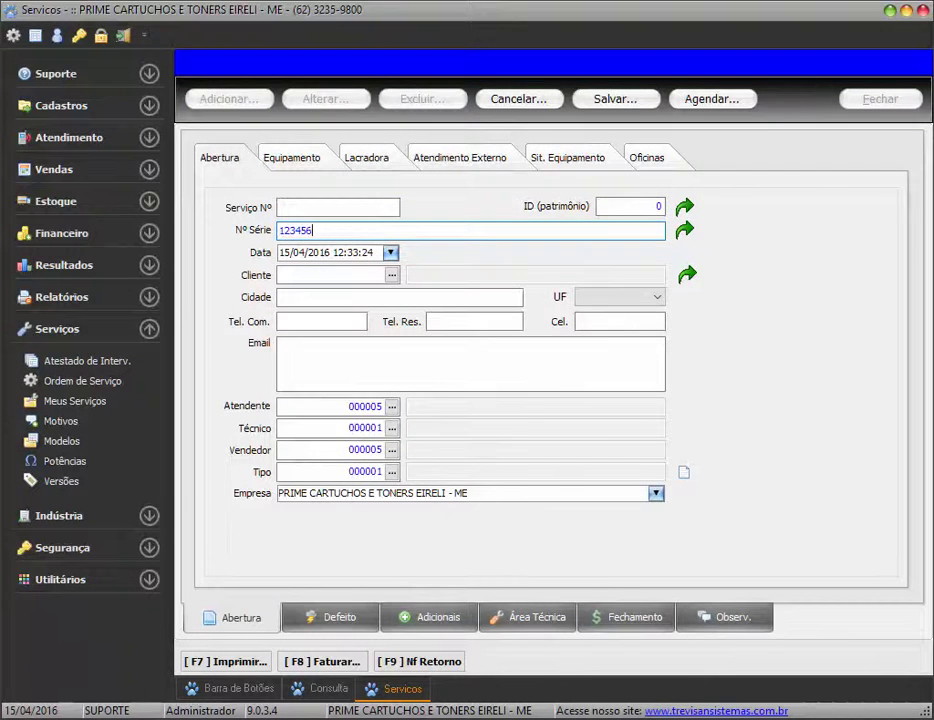
{"action": "key", "text": "Return"}
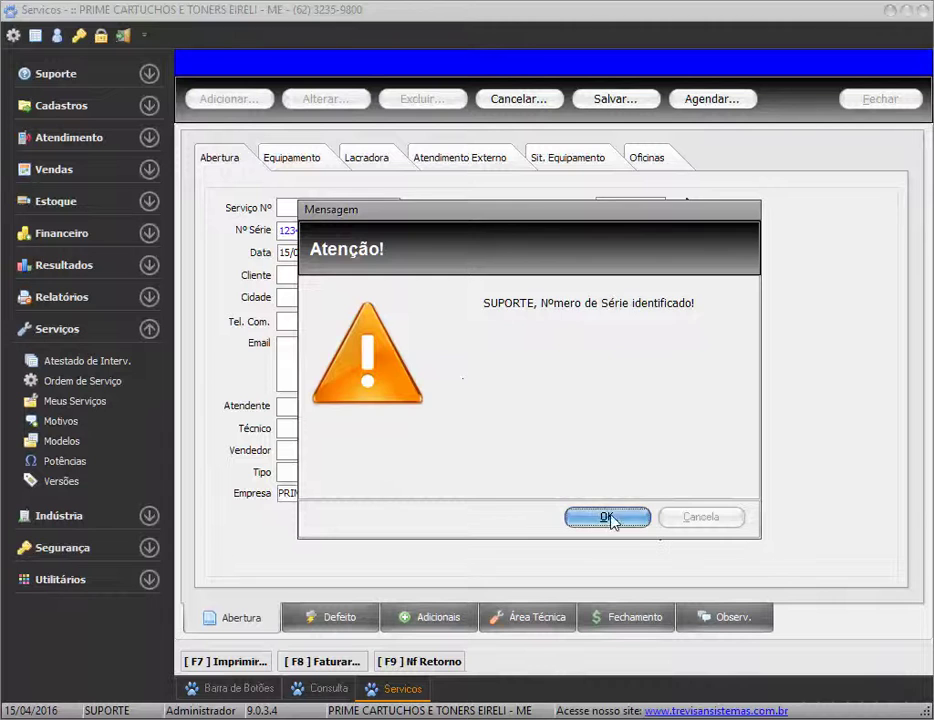
{"action": "left_click", "coordinate": [609, 518]}
{"action": "left_click", "coordinate": [700, 524]}
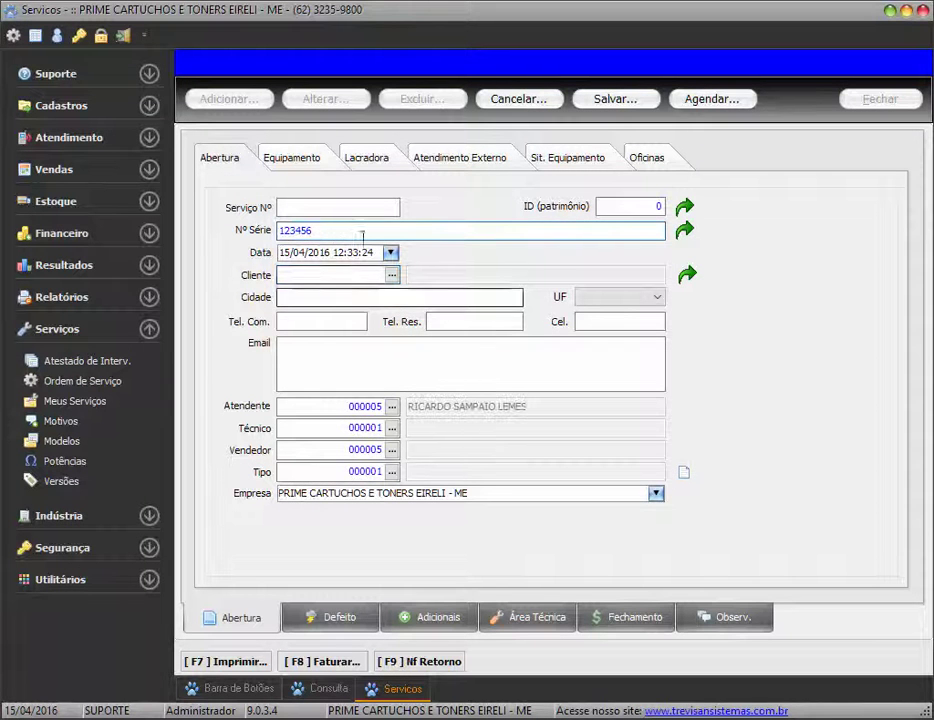
{"action": "left_click", "coordinate": [315, 276]}
{"action": "left_click", "coordinate": [612, 512]}
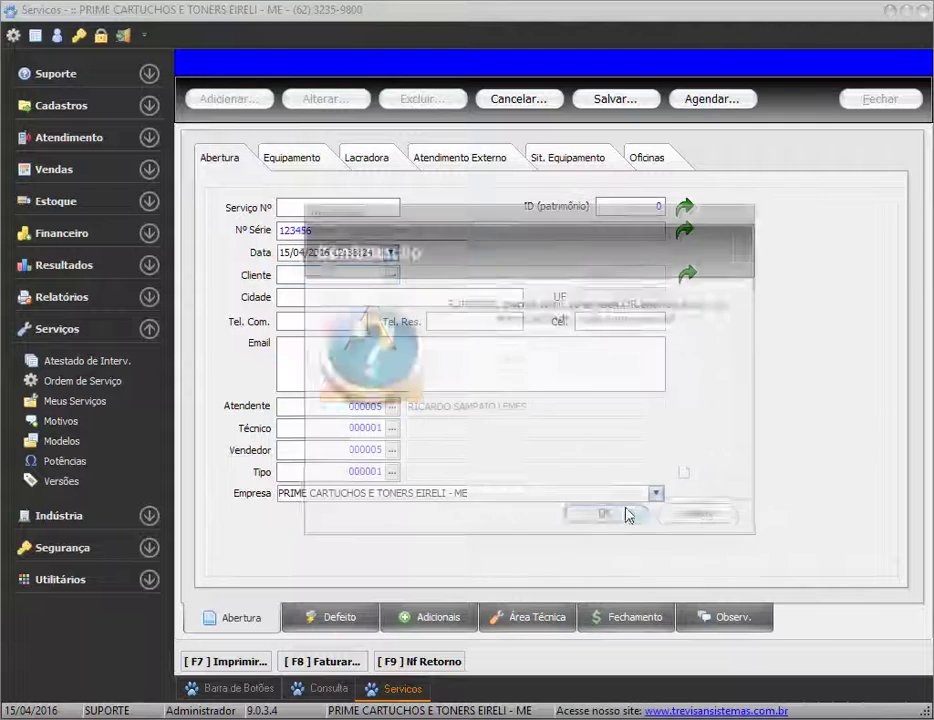
{"action": "left_click", "coordinate": [698, 516]}
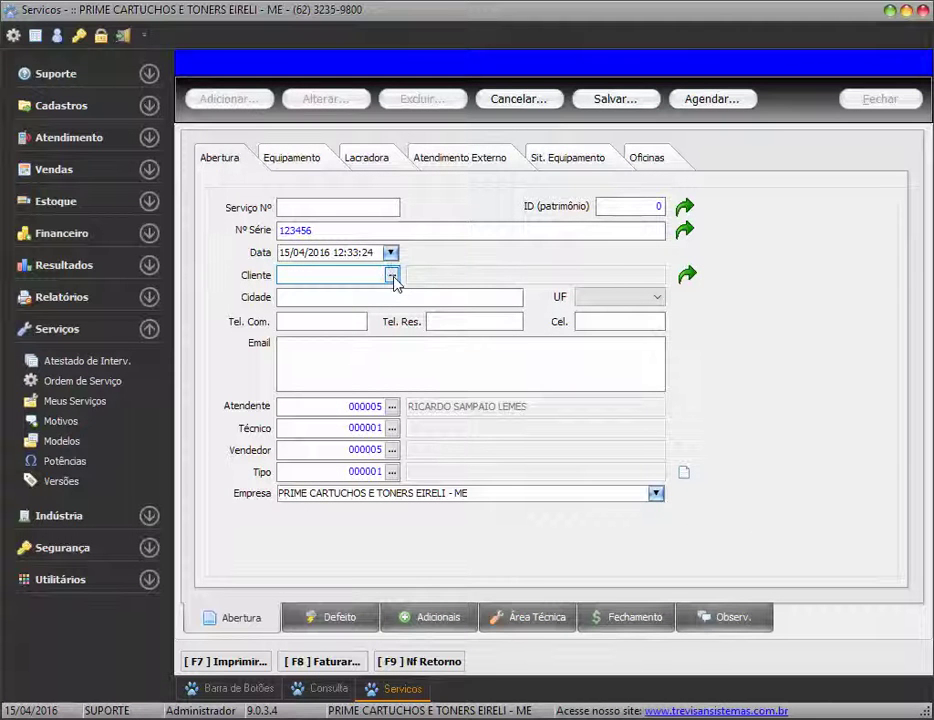
Pick the order's client from the full client list and fill in the client's e-mail
{"action": "left_click", "coordinate": [392, 276]}
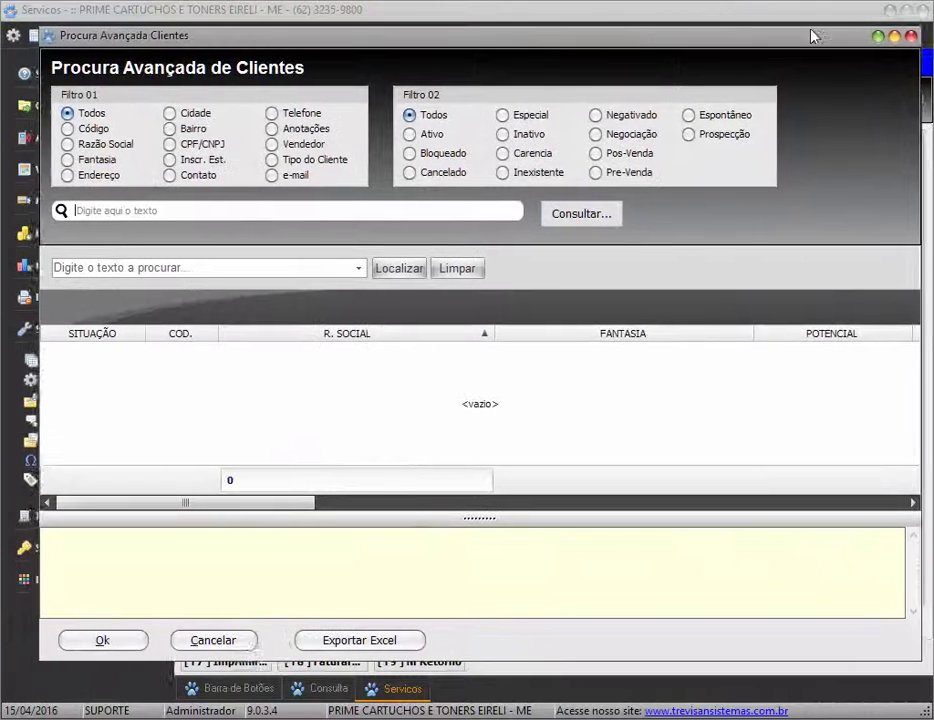
{"action": "left_click", "coordinate": [371, 197]}
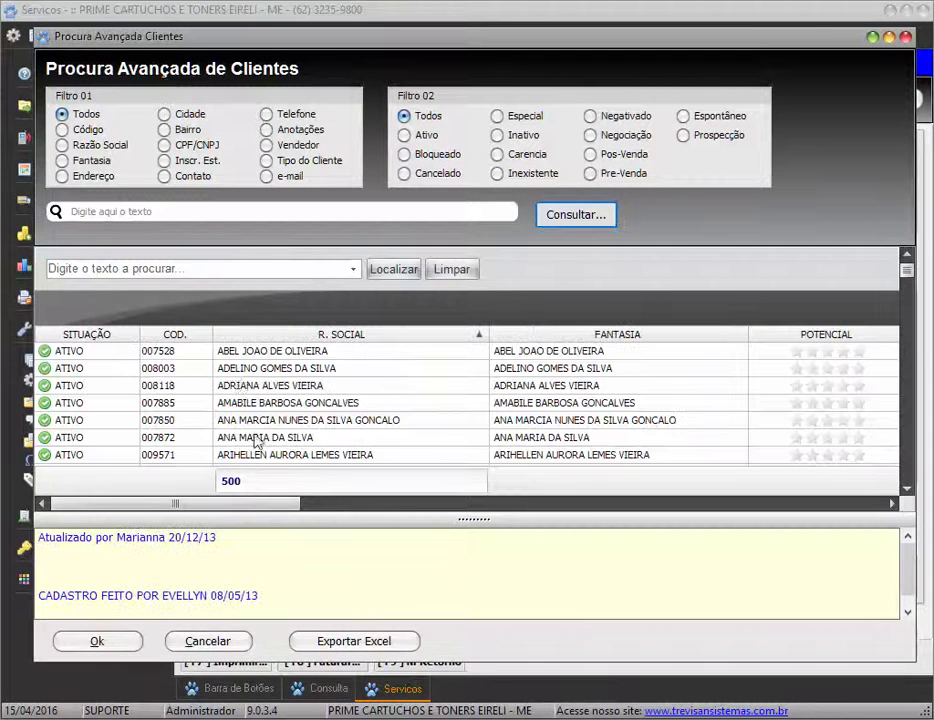
{"action": "double_click", "coordinate": [233, 370]}
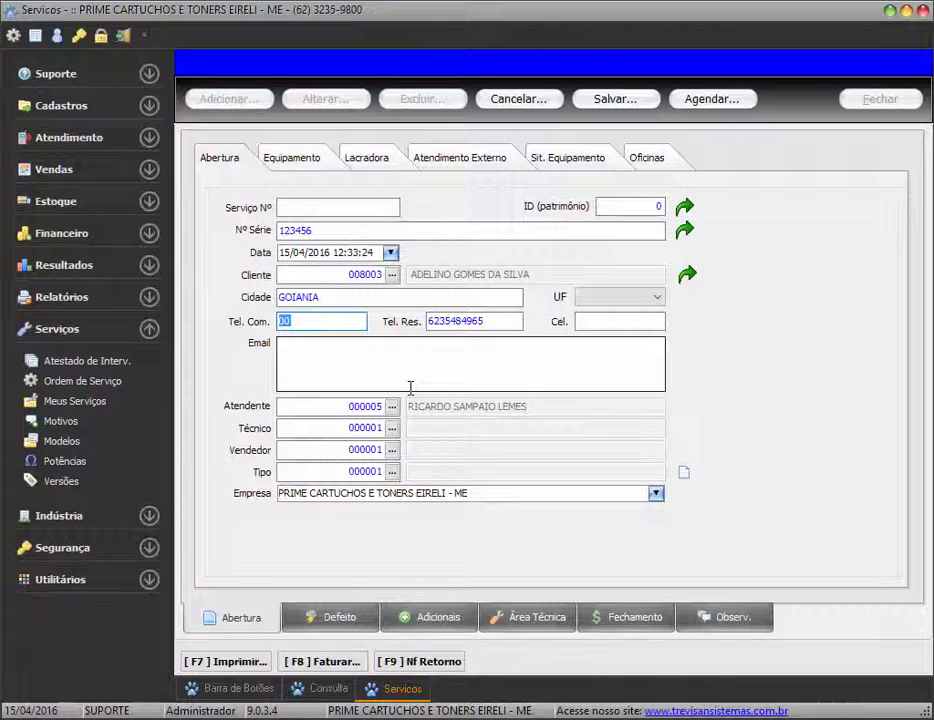
{"action": "key", "text": "Tab"}
{"action": "key", "text": "Tab"}
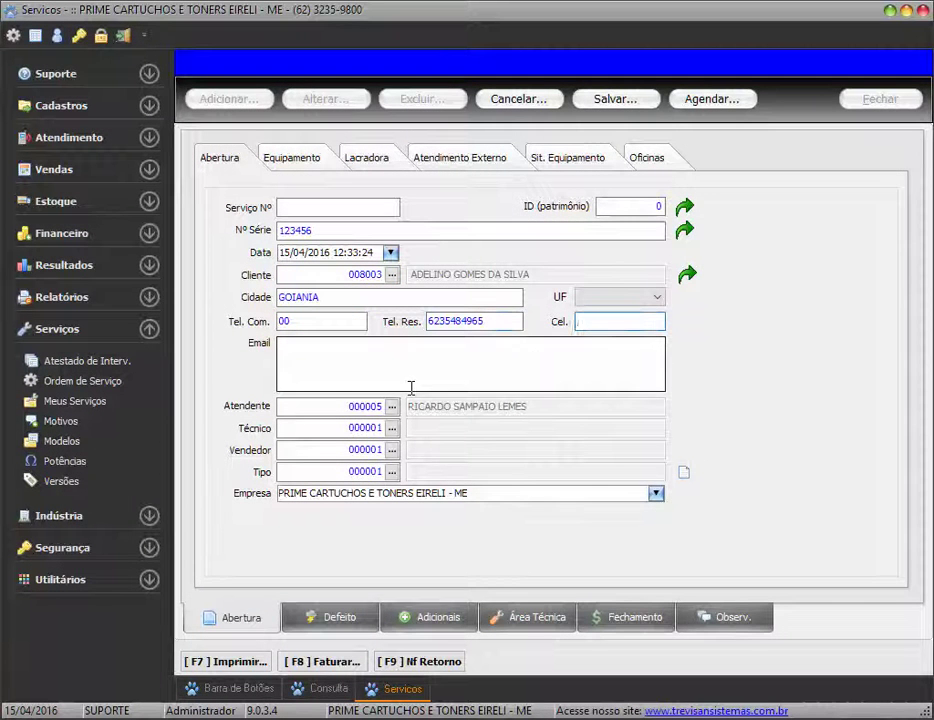
{"action": "left_click", "coordinate": [342, 378]}
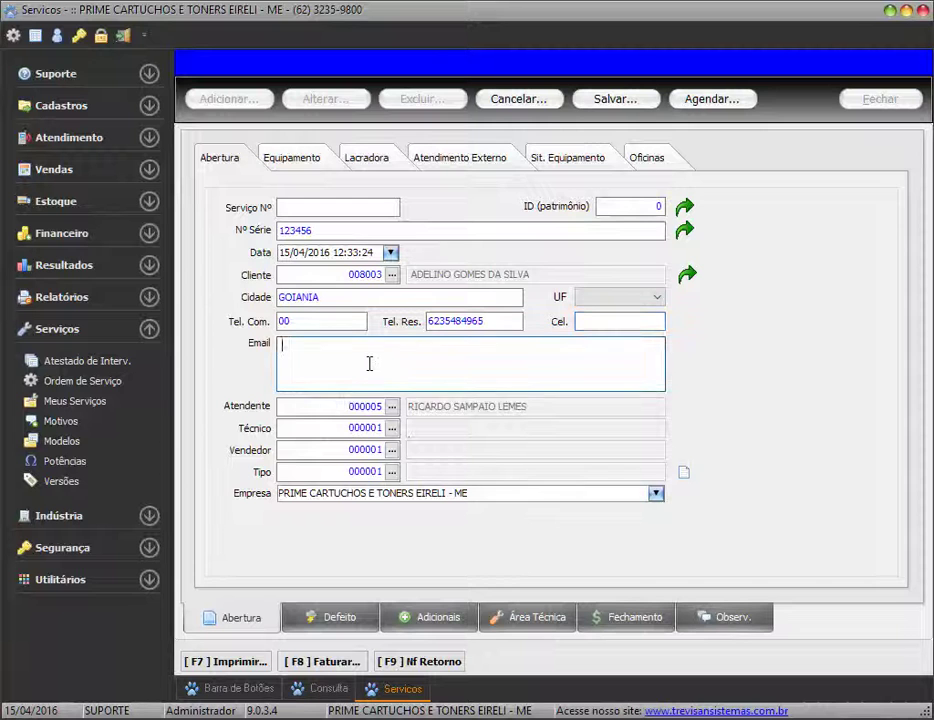
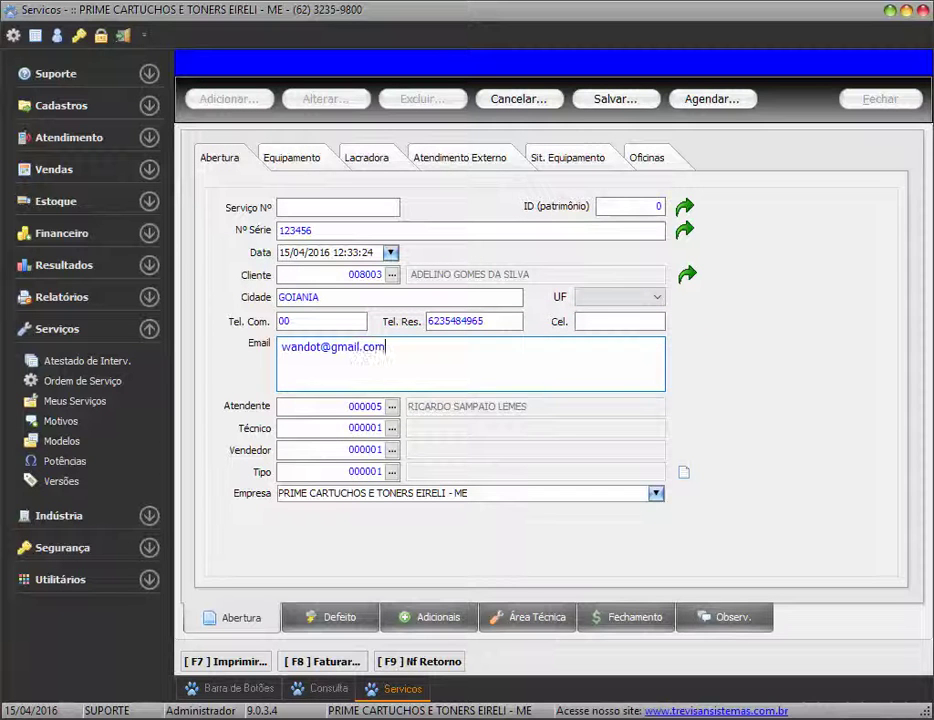
{"action": "key", "text": "Tab"}
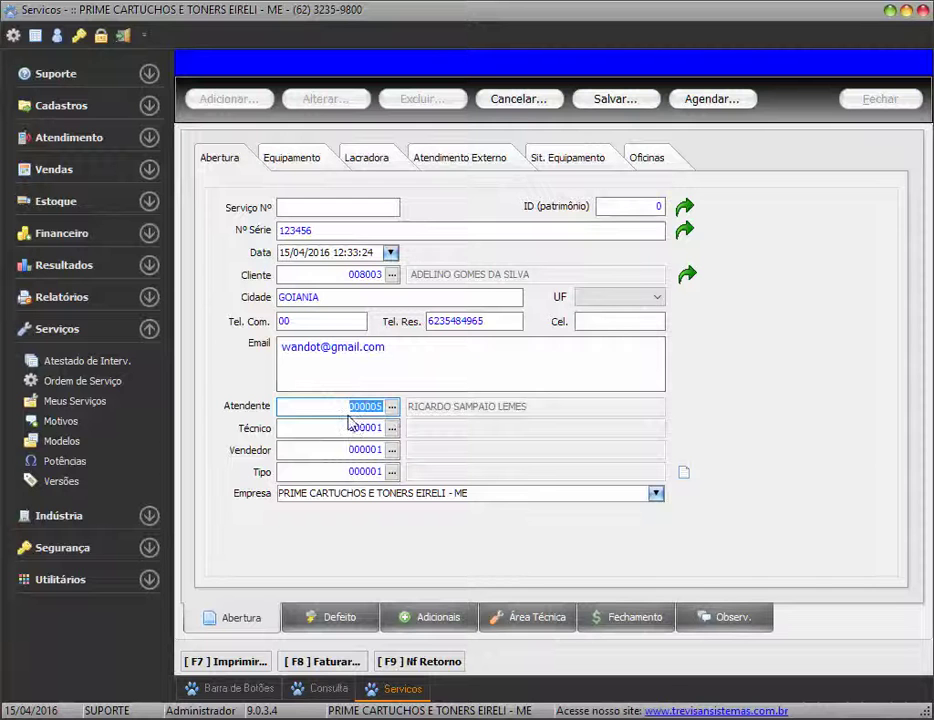
Enter technician code 3 and attendant code 000001
{"action": "key", "text": "Tab"}
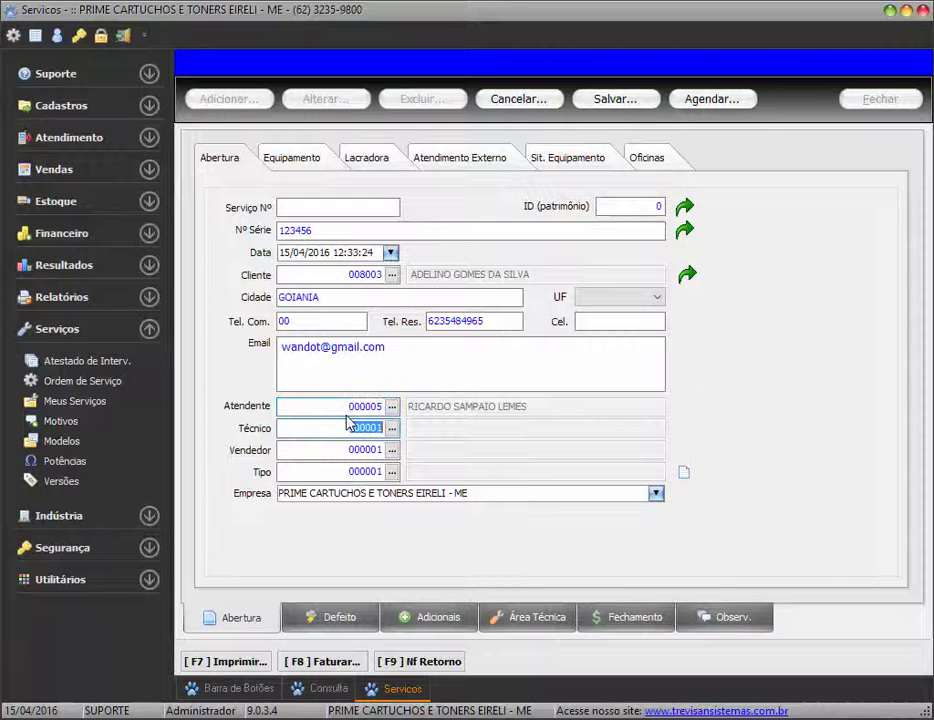
{"action": "type", "text": "3"}
{"action": "key", "text": "shift+Tab"}
{"action": "key", "text": "Tab"}
{"action": "key", "text": "shift+Tab"}
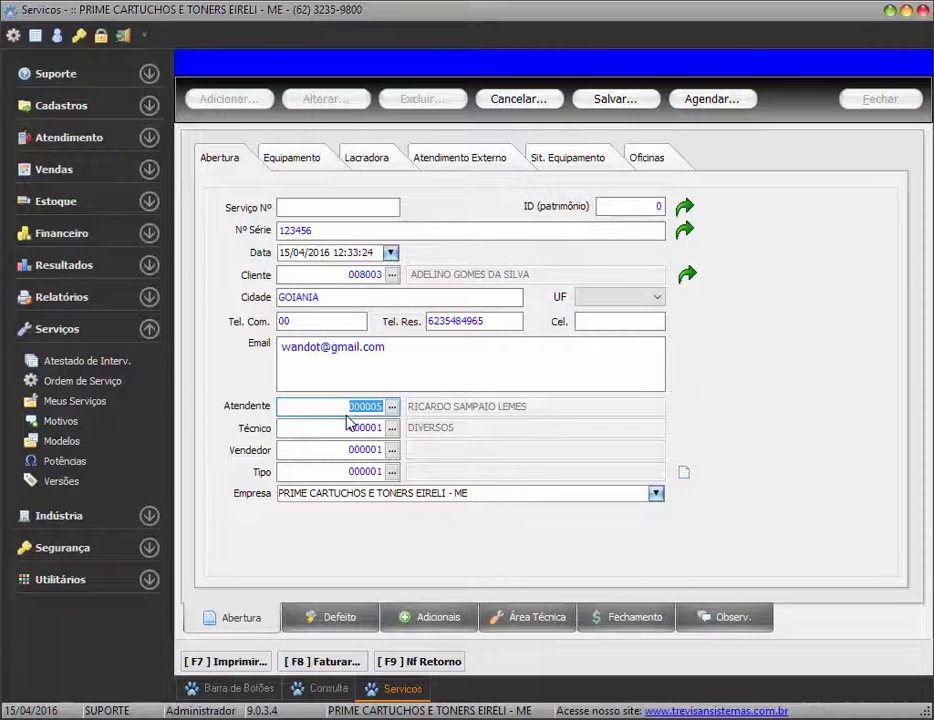
{"action": "type", "text": "1"}
{"action": "key", "text": "Tab"}
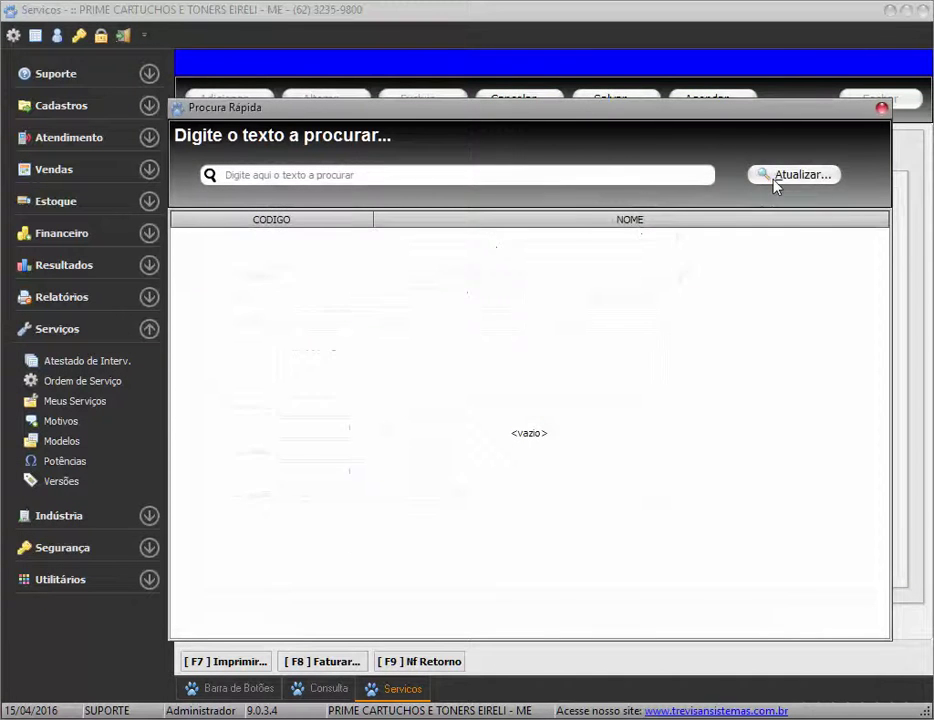
Choose attendant 000057 from Procura Rápida and fill the technician, seller and type DIVERSOS
{"action": "left_click", "coordinate": [786, 175]}
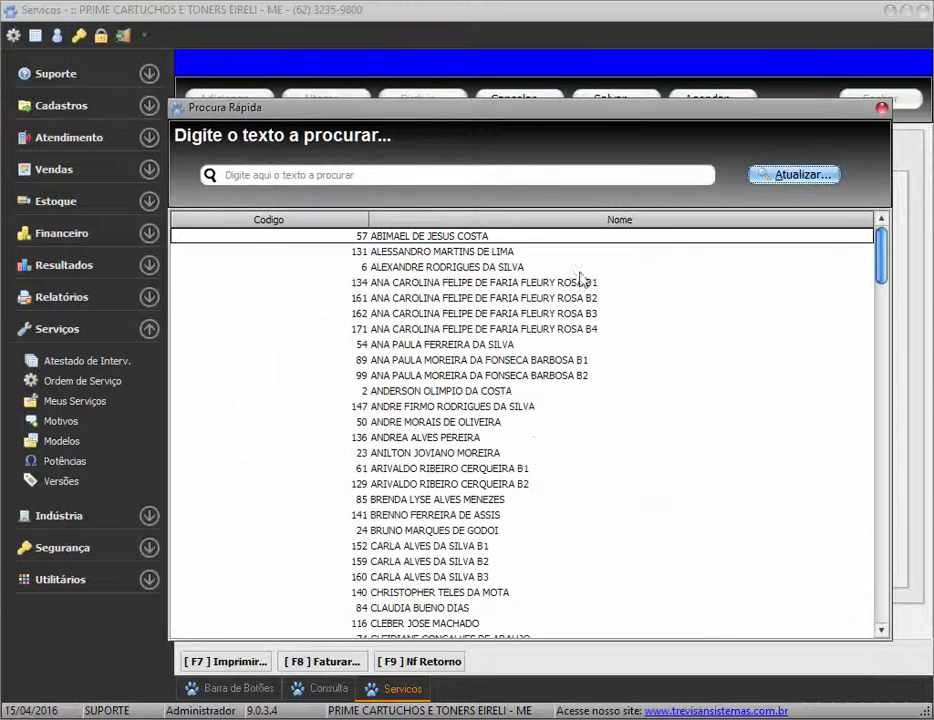
{"action": "left_click", "coordinate": [510, 345]}
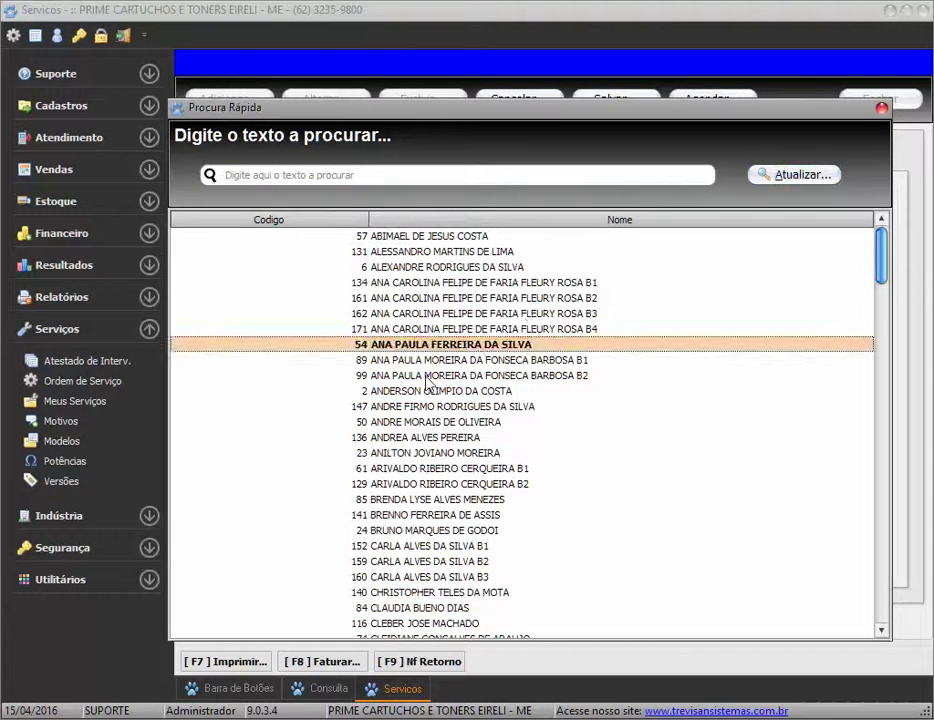
{"action": "scroll", "coordinate": [425, 380], "scroll_direction": "down", "scroll_amount": 18}
{"action": "scroll", "coordinate": [425, 380], "scroll_direction": "down", "scroll_amount": 16}
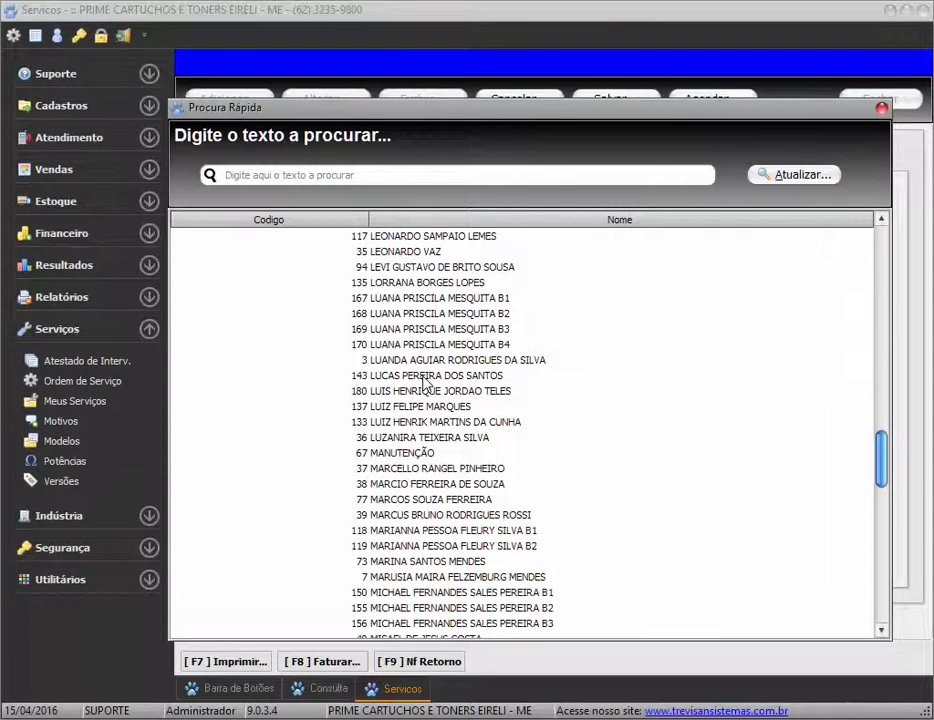
{"action": "left_click_drag", "start_coordinate": [884, 460], "coordinate": [882, 245]}
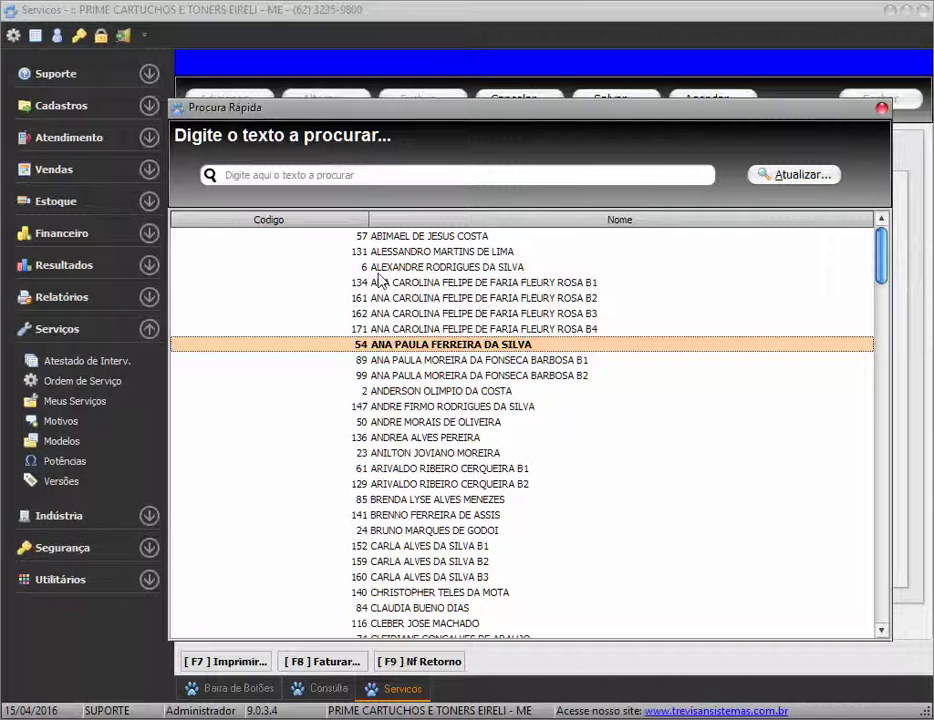
{"action": "double_click", "coordinate": [380, 237]}
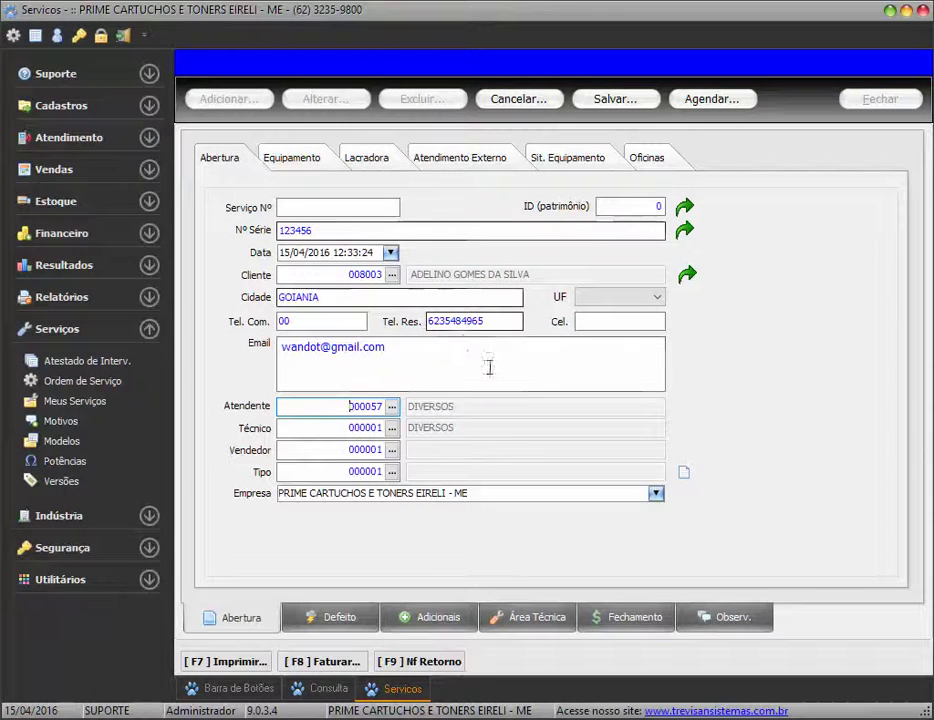
{"action": "key", "text": "Tab"}
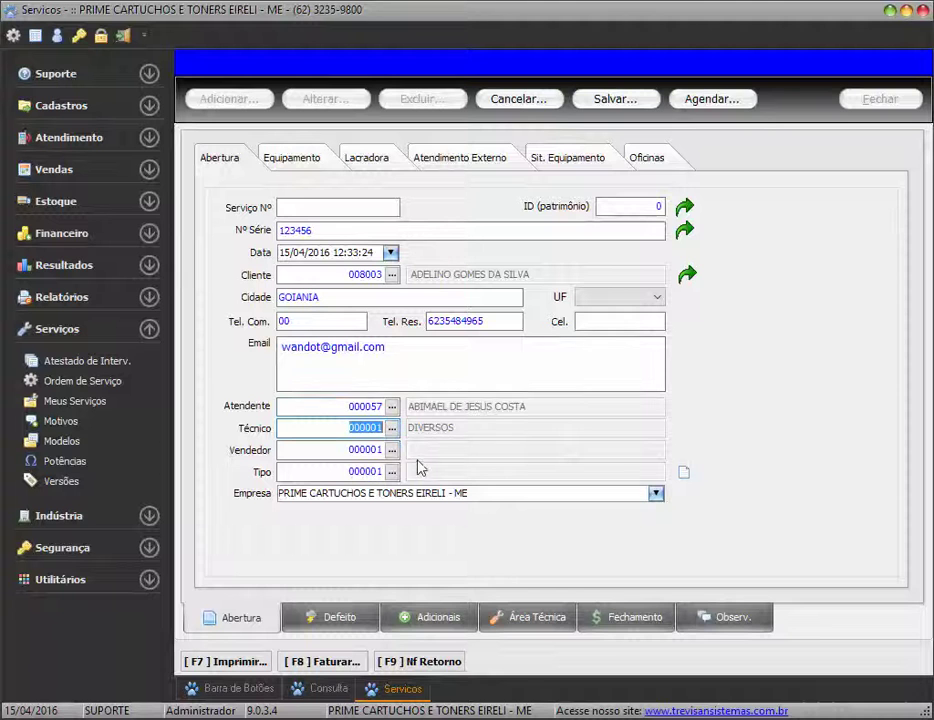
{"action": "key", "text": "Tab"}
{"action": "key", "text": "Tab"}
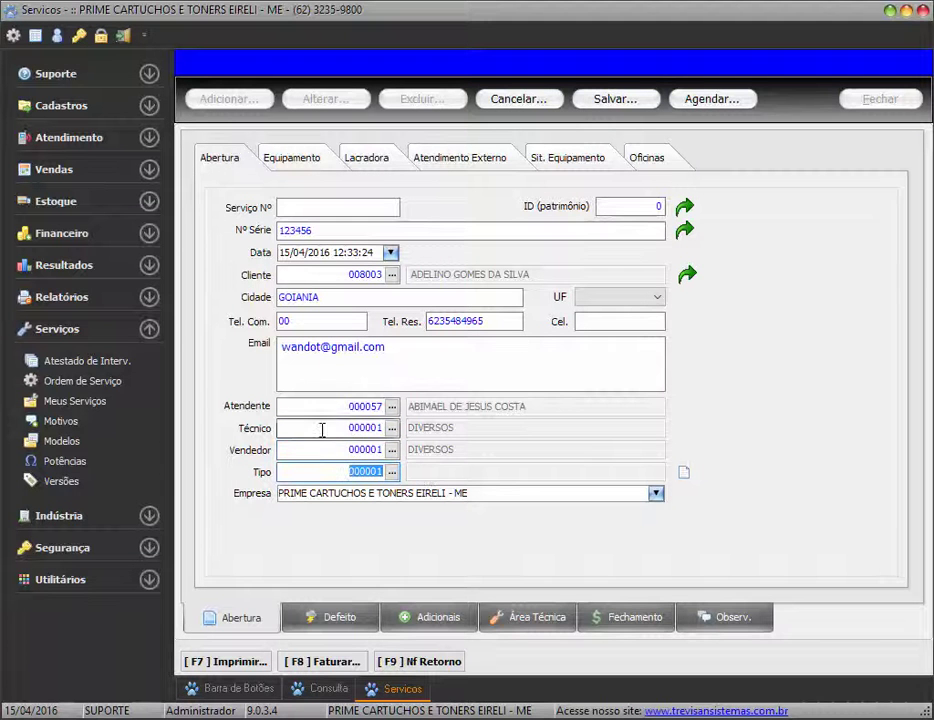
{"action": "left_click", "coordinate": [350, 427]}
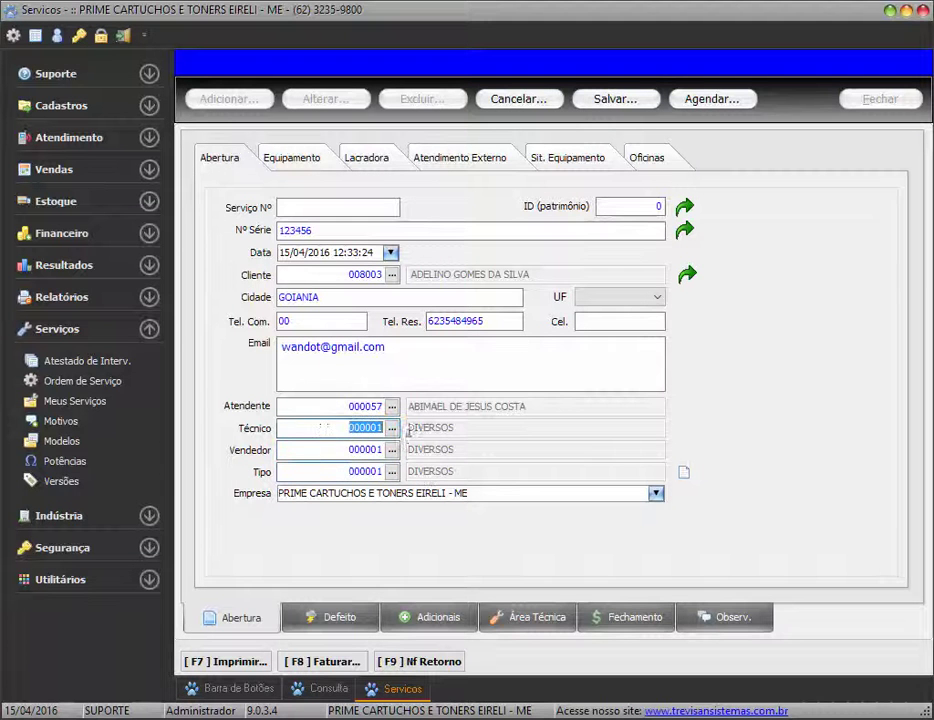
{"action": "left_click", "coordinate": [348, 407]}
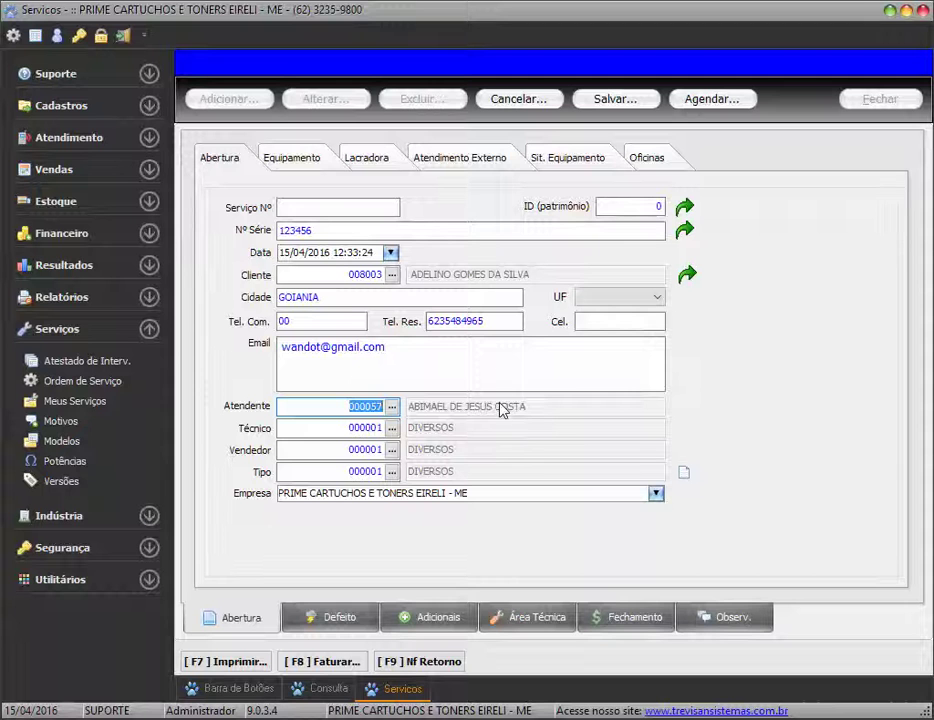
{"action": "left_click", "coordinate": [337, 427]}
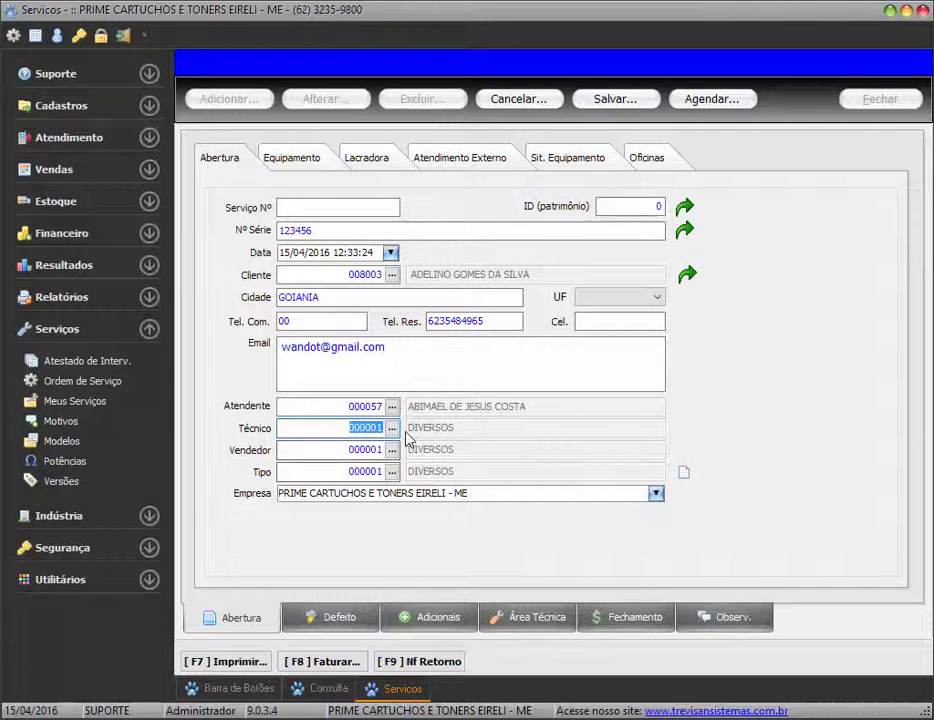
{"action": "left_click", "coordinate": [392, 471]}
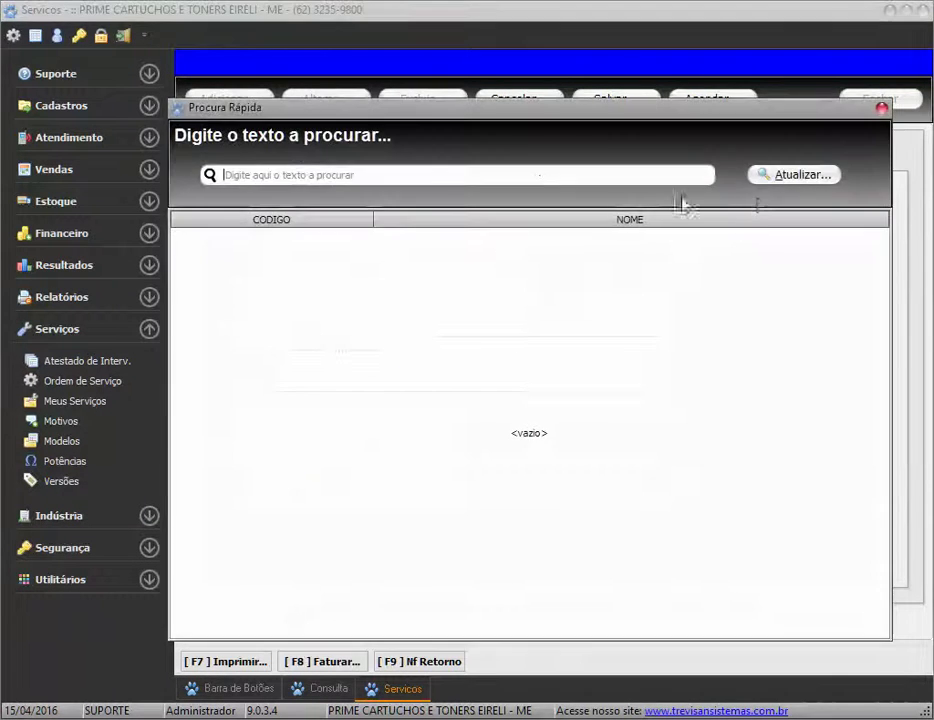
{"action": "left_click", "coordinate": [779, 176]}
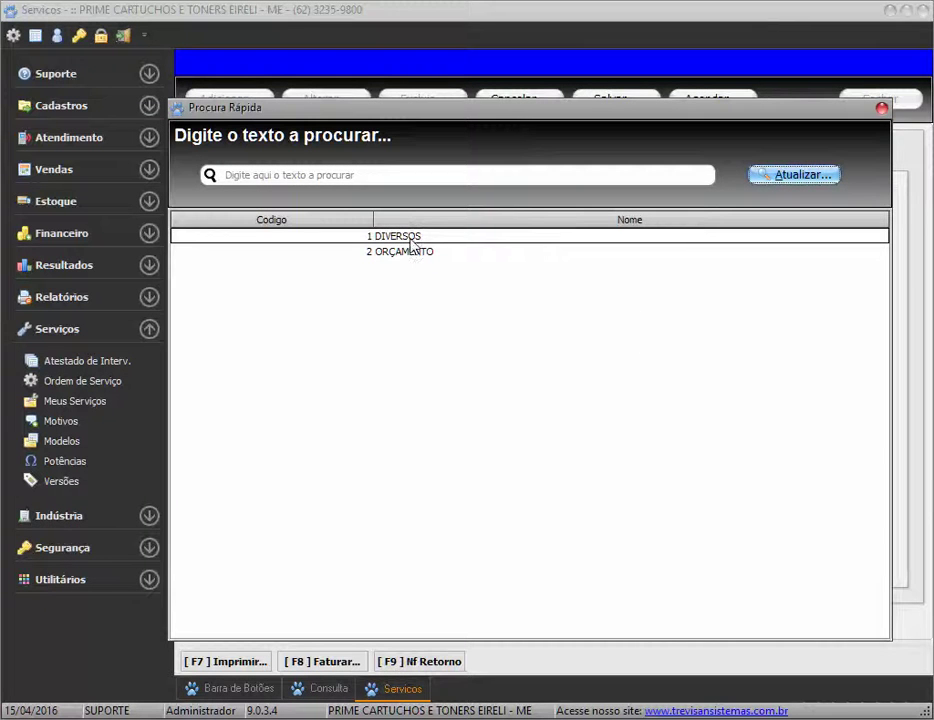
{"action": "double_click", "coordinate": [410, 238]}
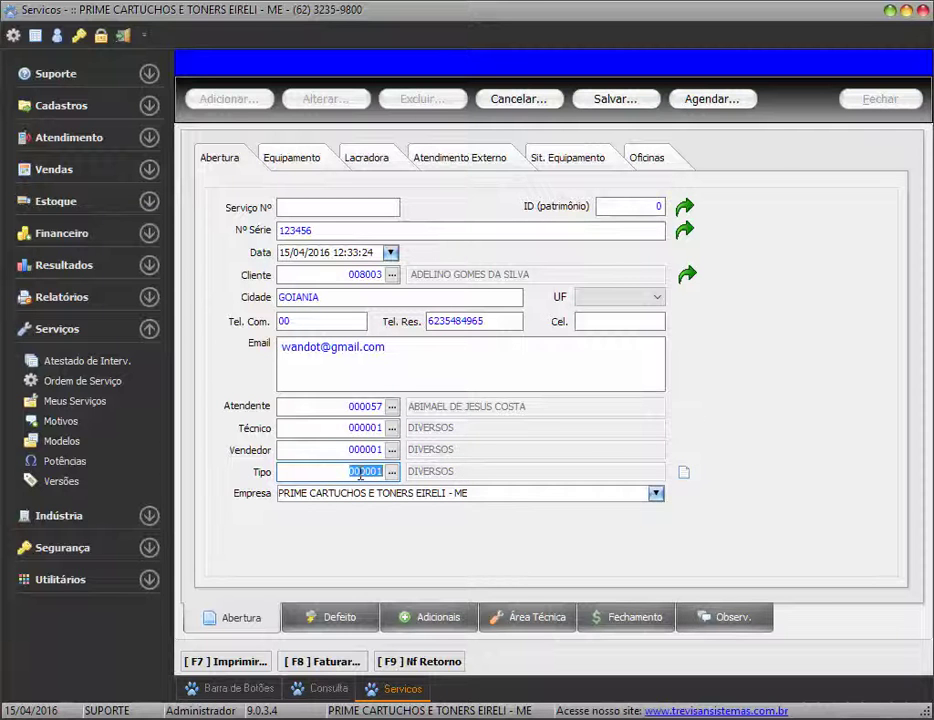
{"action": "left_click", "coordinate": [684, 474]}
Register service type EXTERNA and apply it to the order as type 3
{"action": "left_click", "coordinate": [230, 116]}
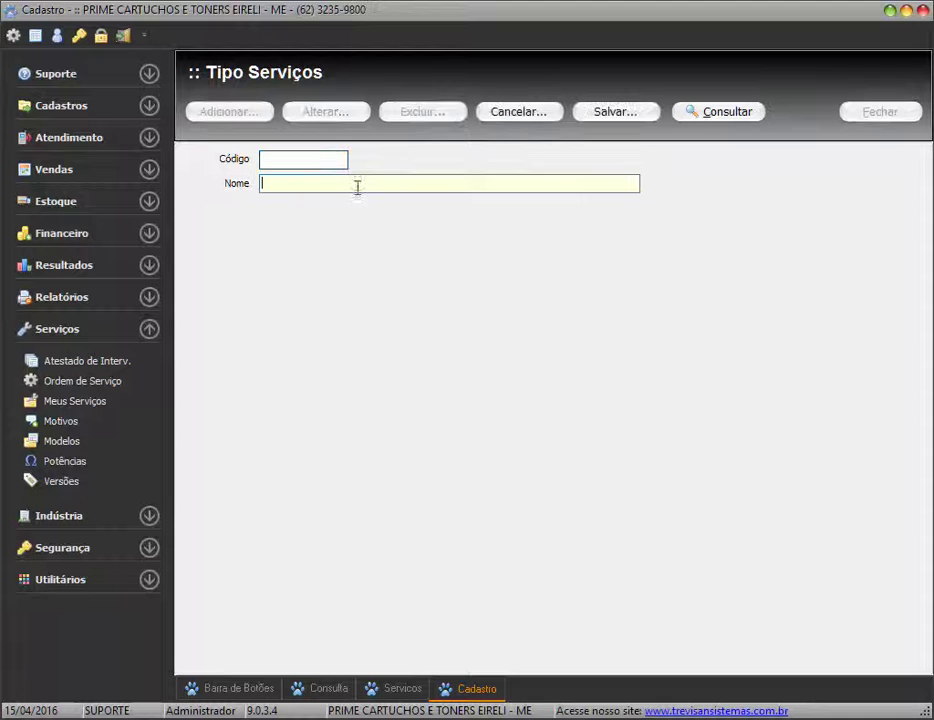
{"action": "type", "text": "EXTERNA"}
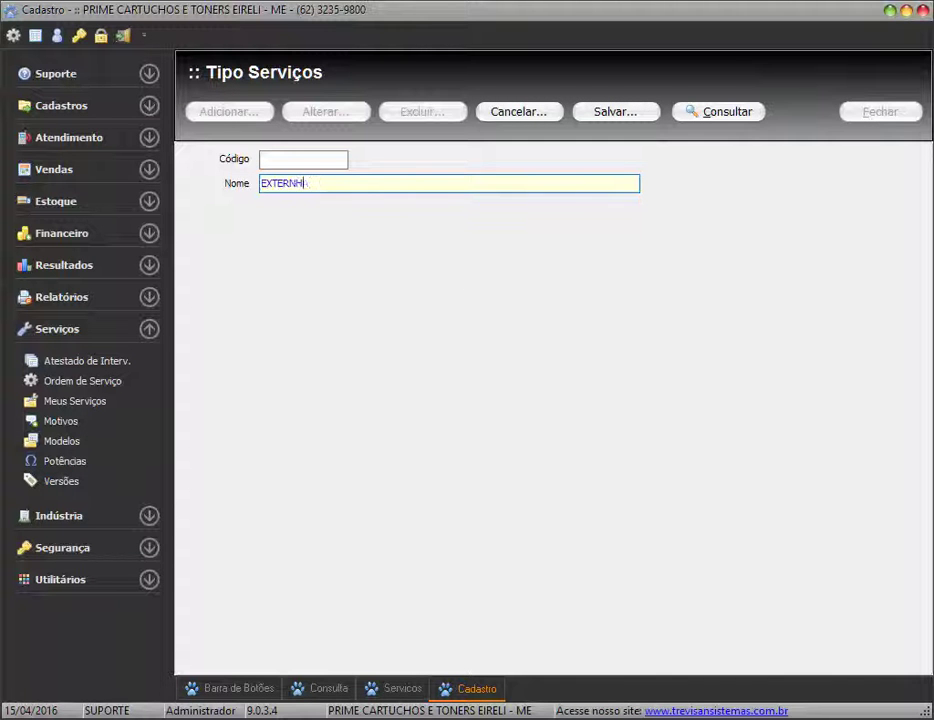
{"action": "left_click", "coordinate": [640, 115]}
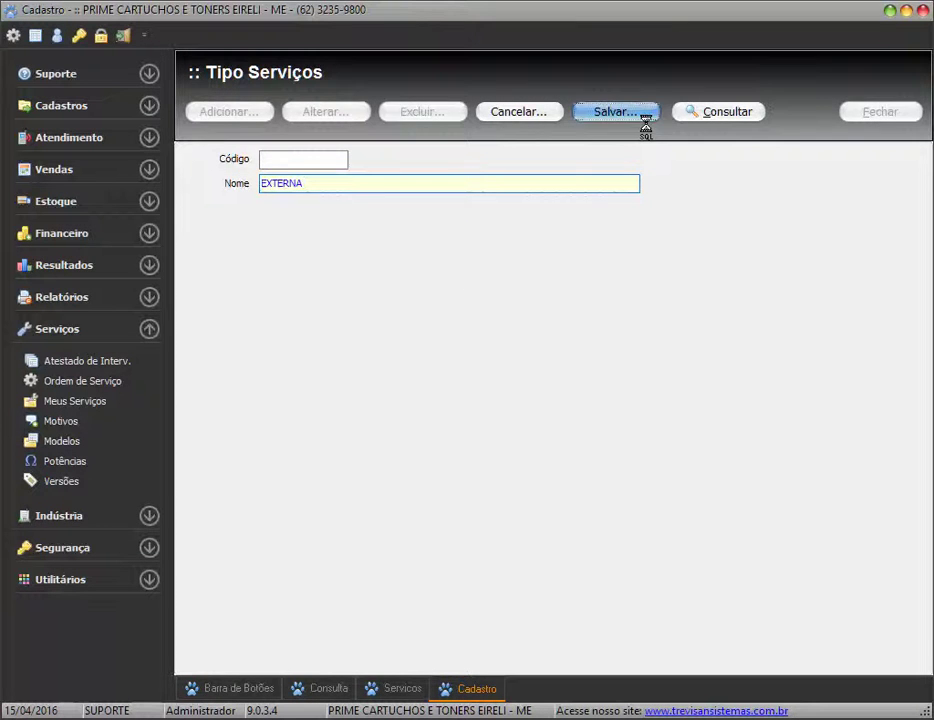
{"action": "left_click", "coordinate": [862, 113]}
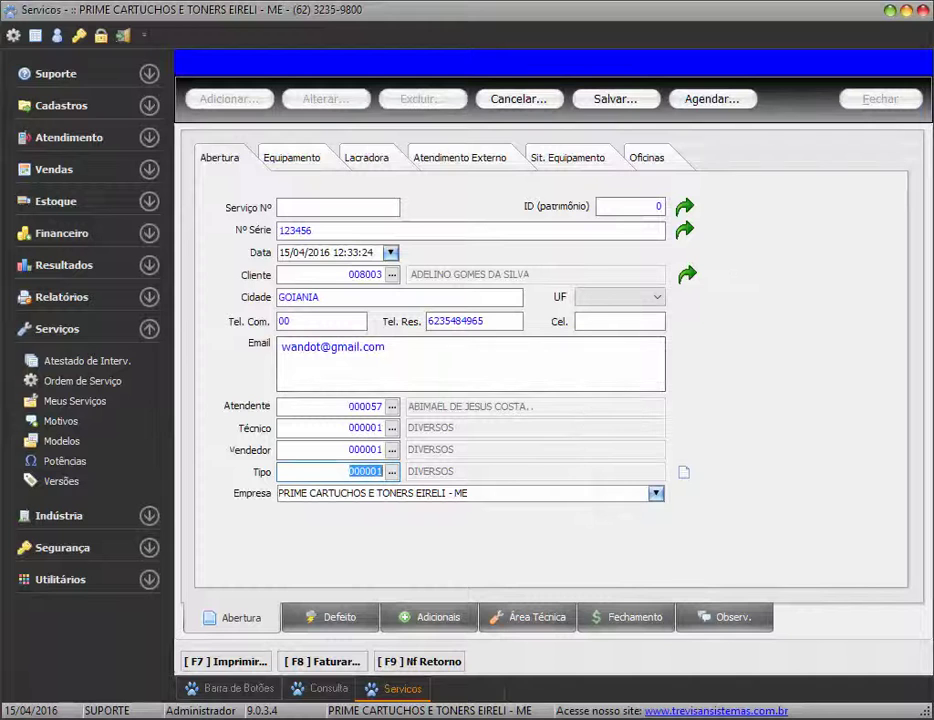
{"action": "type", "text": "3"}
{"action": "key", "text": "Return"}
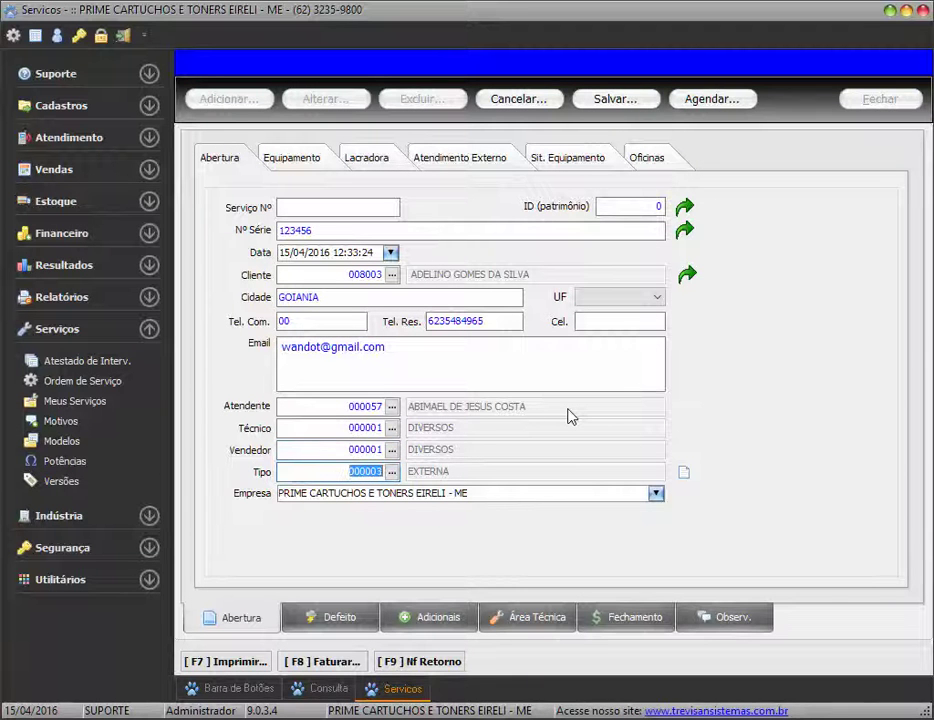
Search product names for 'impressora' and choose product 1973, the HP CM1312 multifunction printer
{"action": "left_click", "coordinate": [292, 158]}
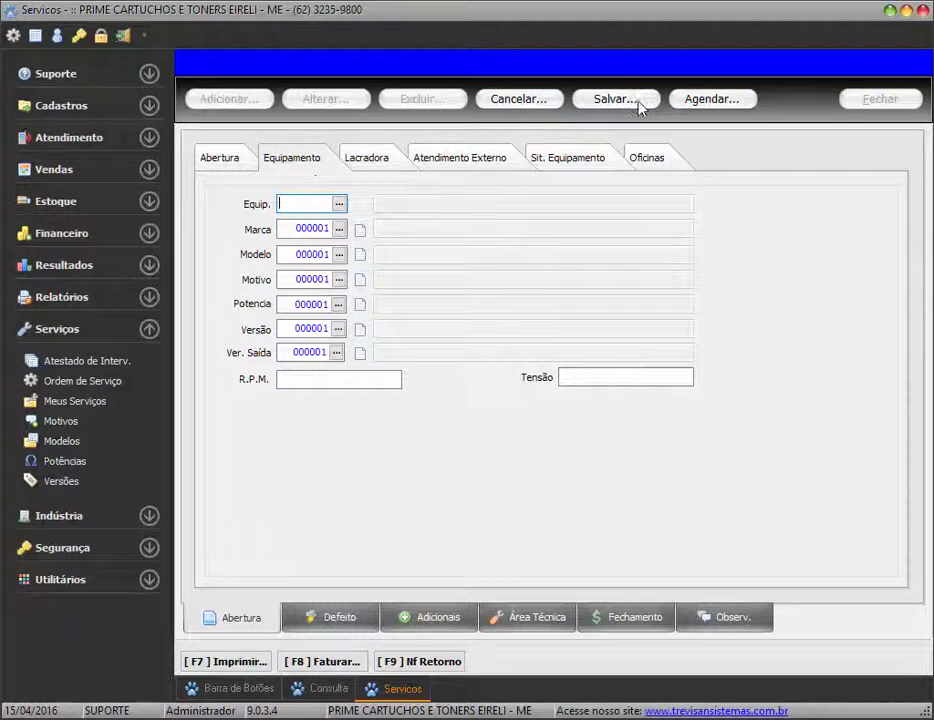
{"action": "left_click", "coordinate": [339, 203]}
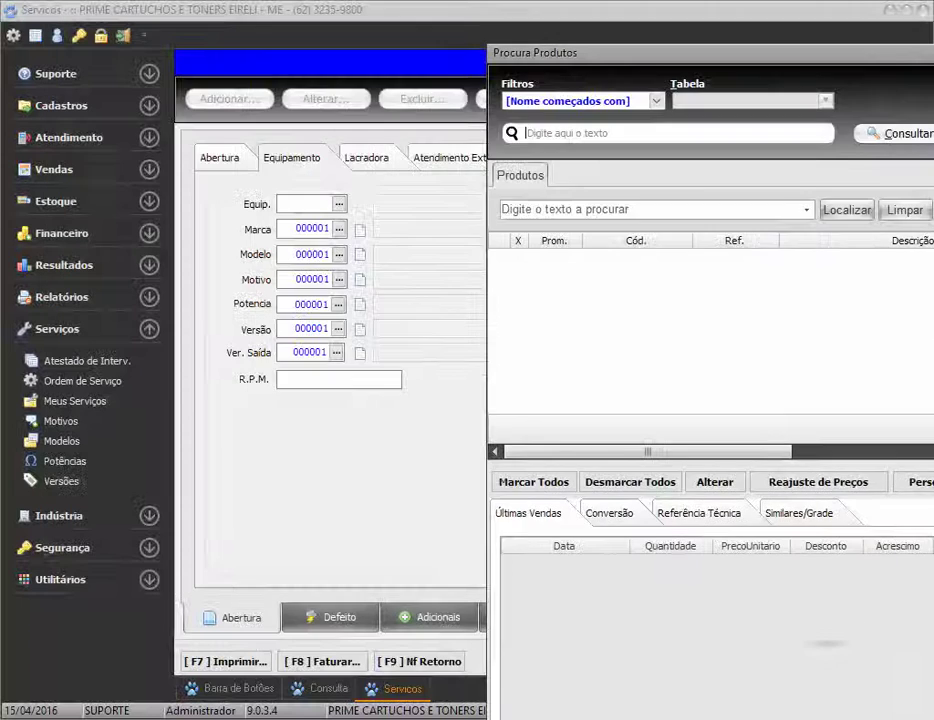
{"action": "left_click_drag", "start_coordinate": [930, 56], "coordinate": [466, 34]}
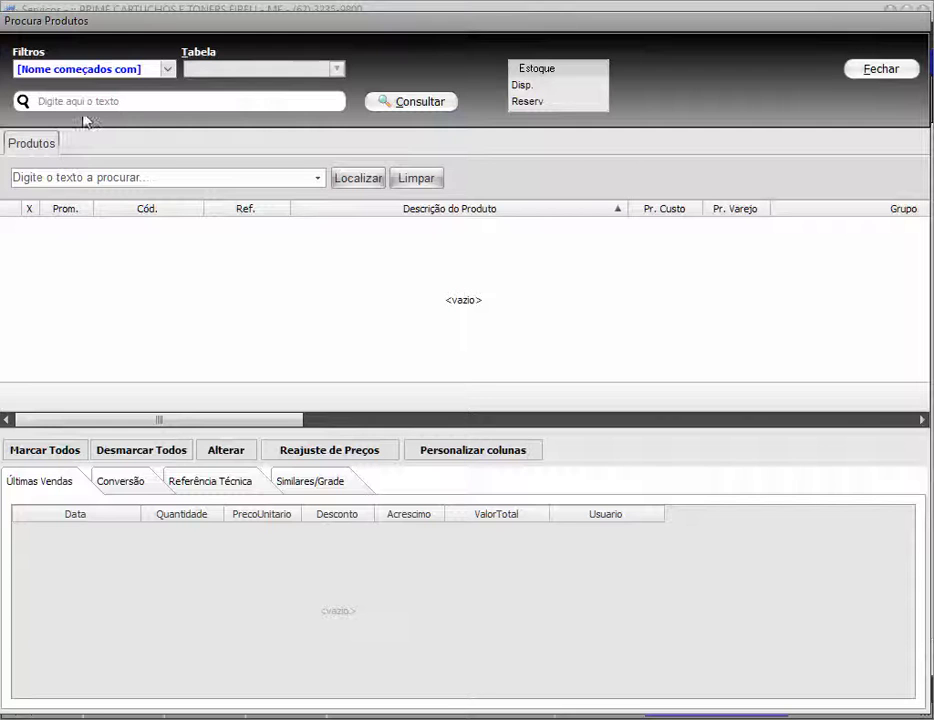
{"action": "left_click", "coordinate": [168, 69]}
{"action": "left_click", "coordinate": [21, 121]}
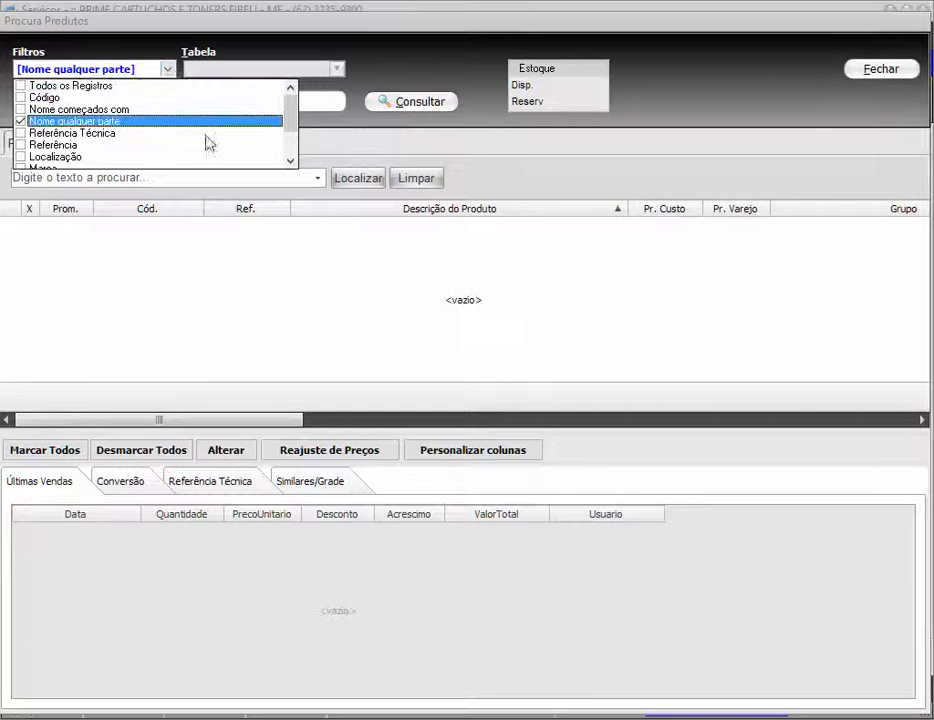
{"action": "left_click", "coordinate": [323, 102]}
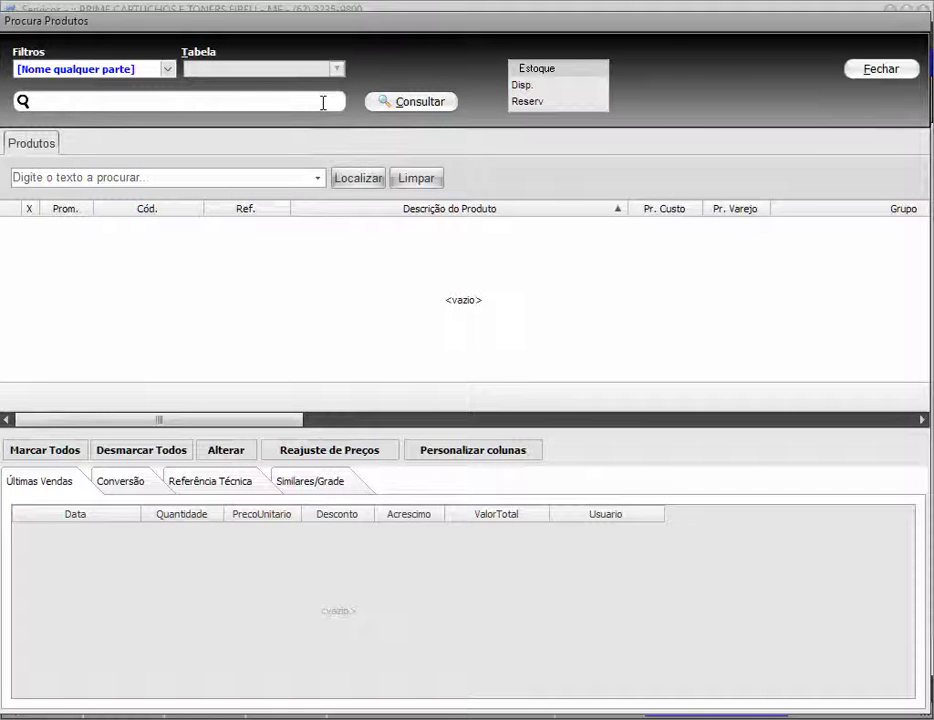
{"action": "type", "text": "impressora"}
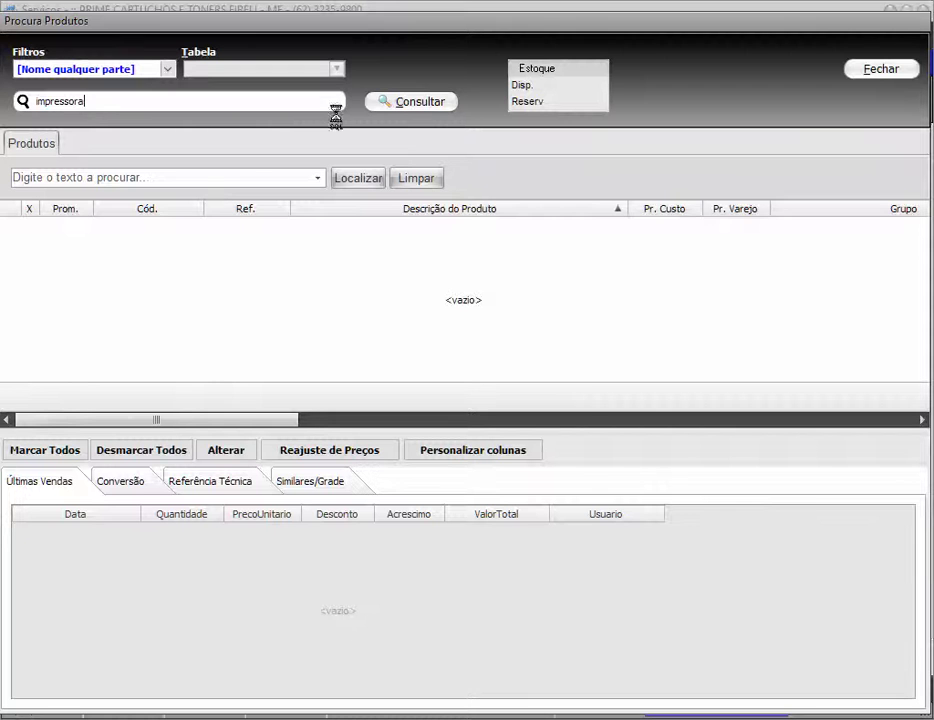
{"action": "left_click", "coordinate": [134, 452]}
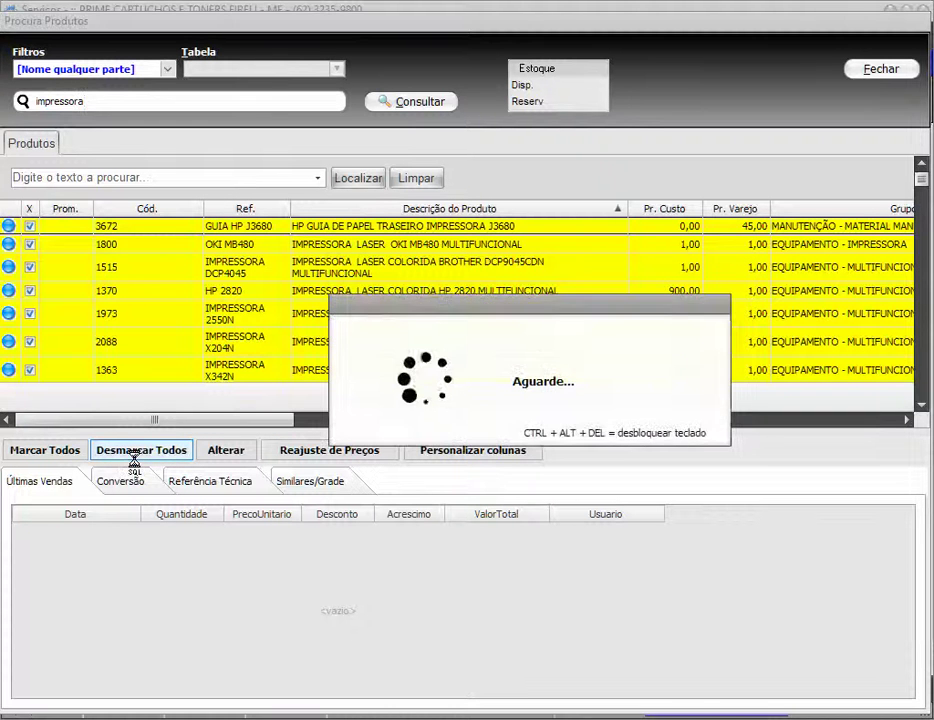
{"action": "left_click", "coordinate": [425, 321]}
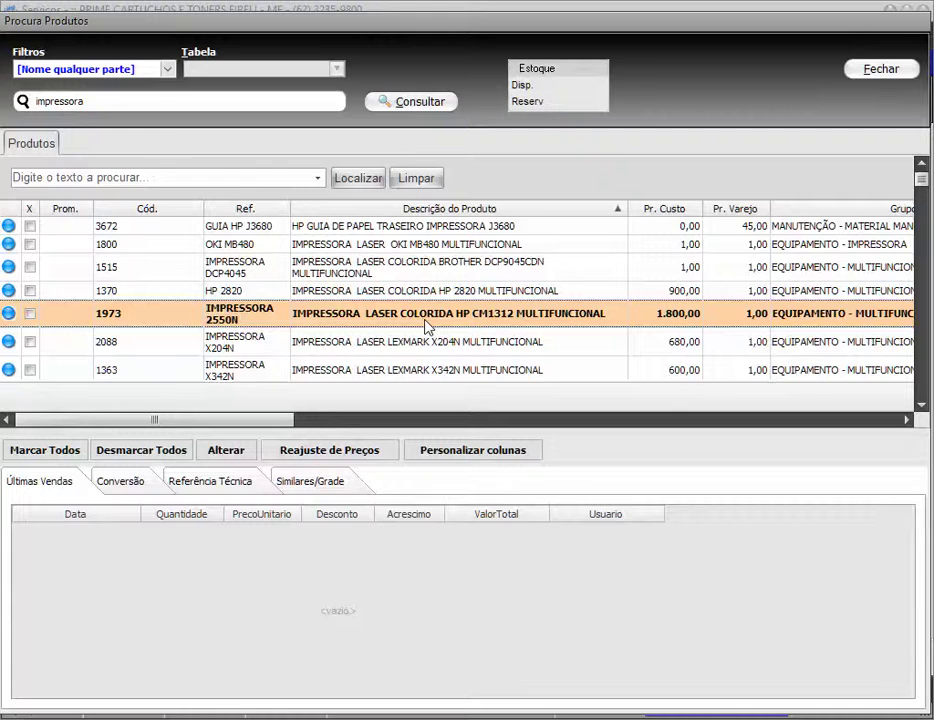
{"action": "double_click", "coordinate": [424, 319]}
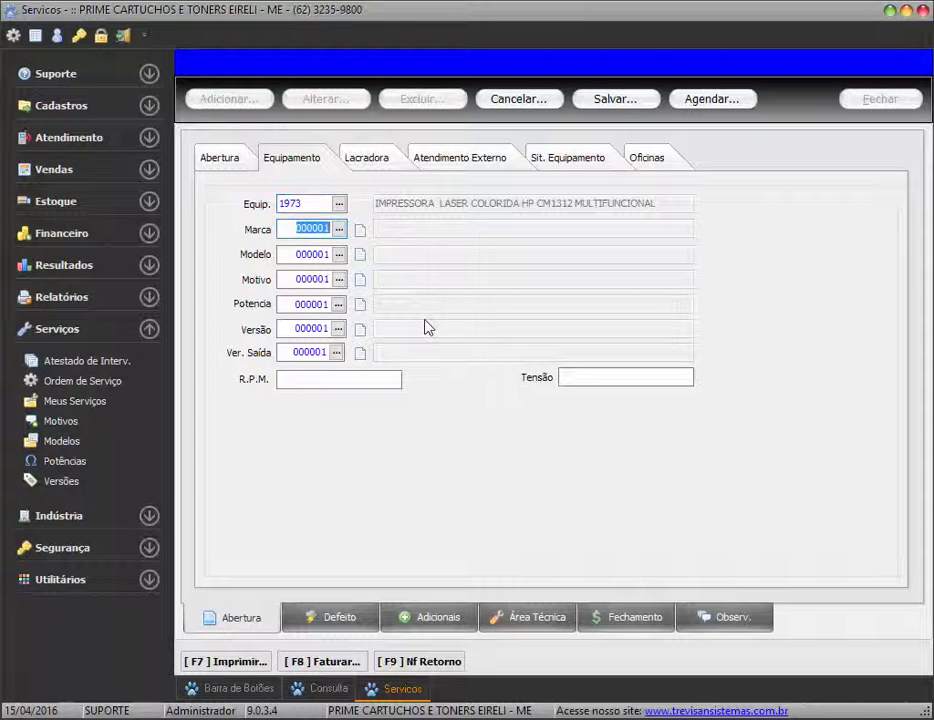
Set the equipment brand to BROTHER and the model to HP 1020
{"action": "key", "text": "F2"}
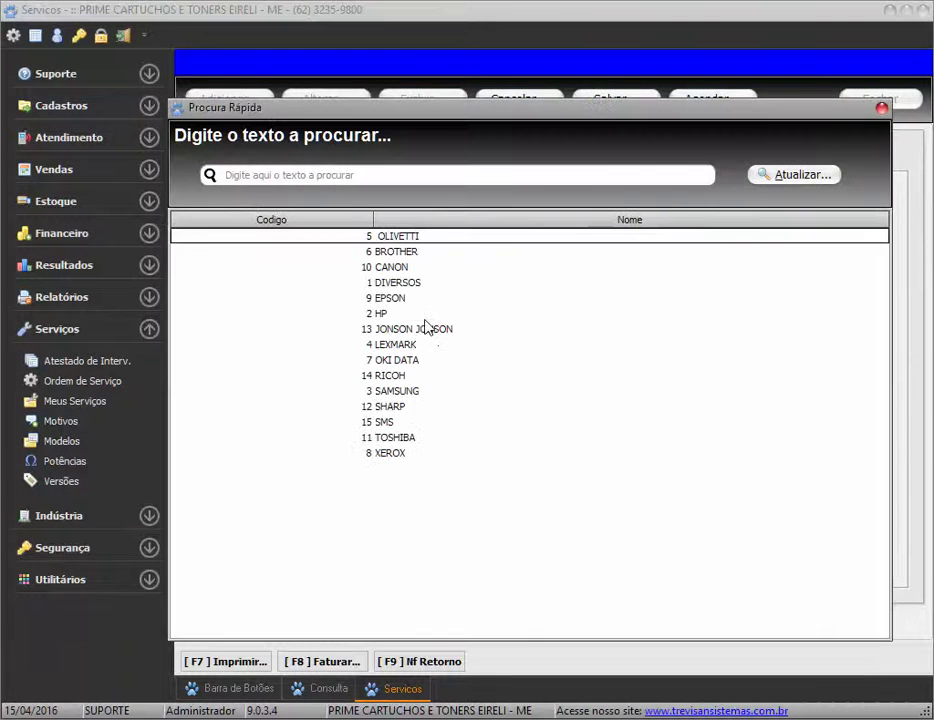
{"action": "key", "text": "Down"}
{"action": "key", "text": "Return"}
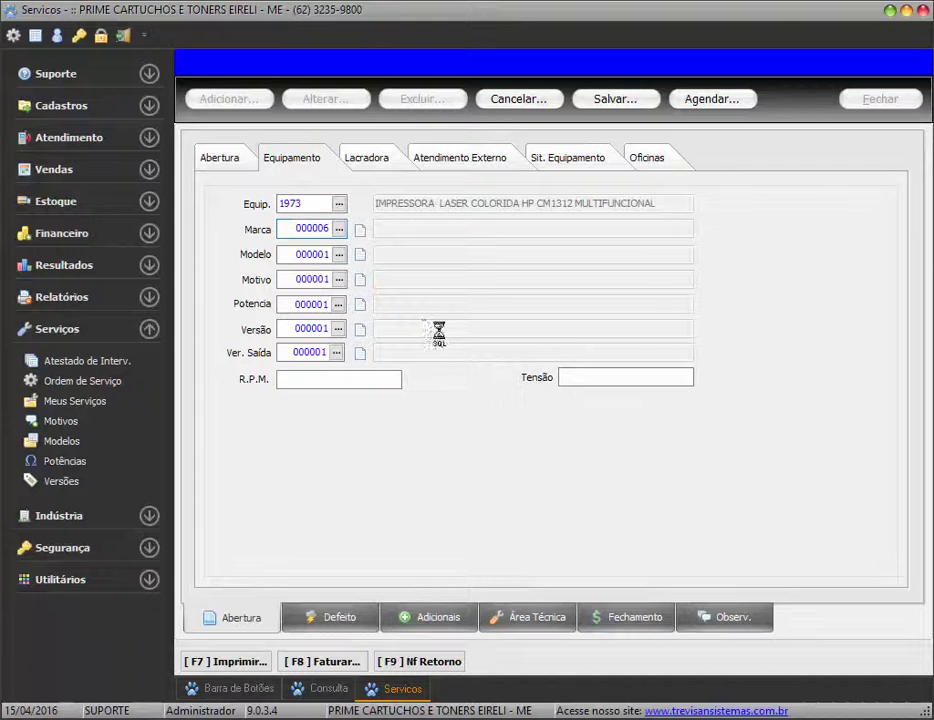
{"action": "key", "text": "F2"}
{"action": "key", "text": "Down"}
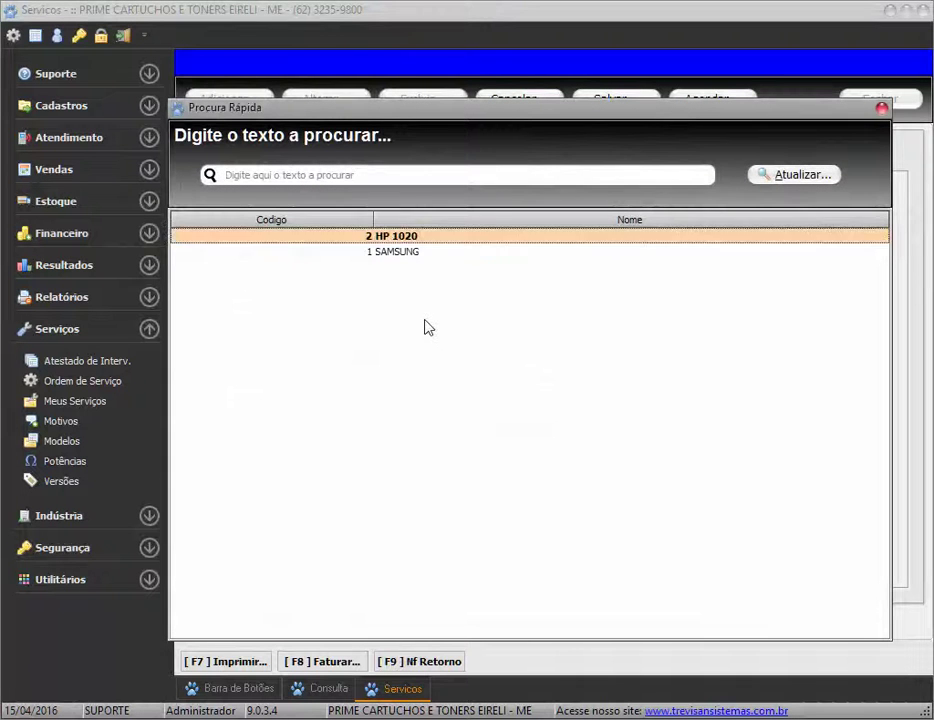
{"action": "key", "text": "Down"}
{"action": "key", "text": "Up"}
{"action": "key", "text": "Return"}
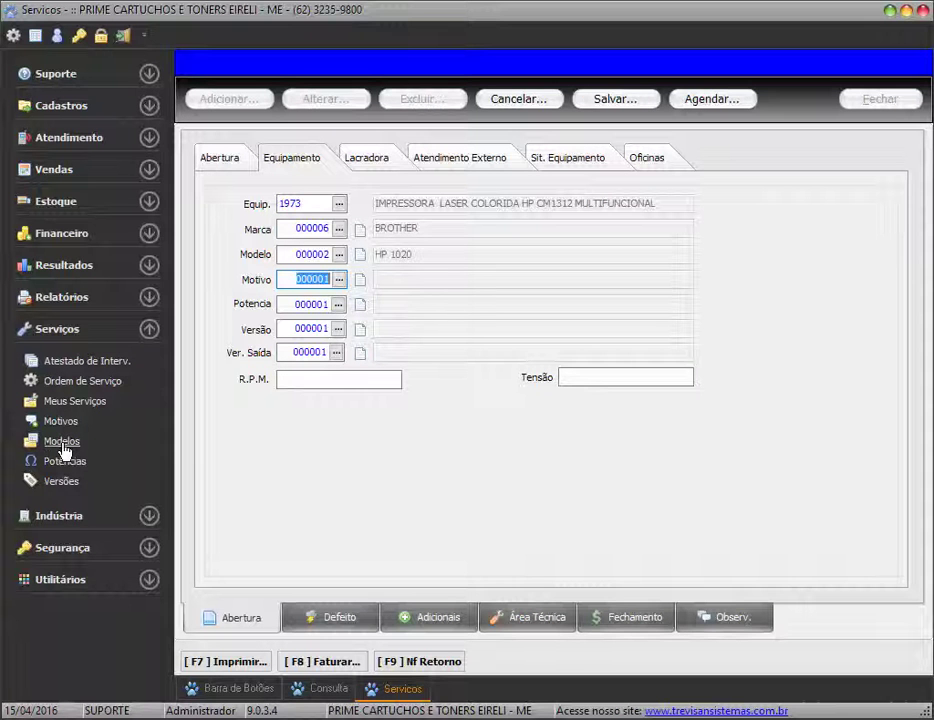
Choose REVISAO GERAL as the service reason from the refreshed Motivo list
{"action": "left_click", "coordinate": [340, 281]}
{"action": "left_click", "coordinate": [798, 177]}
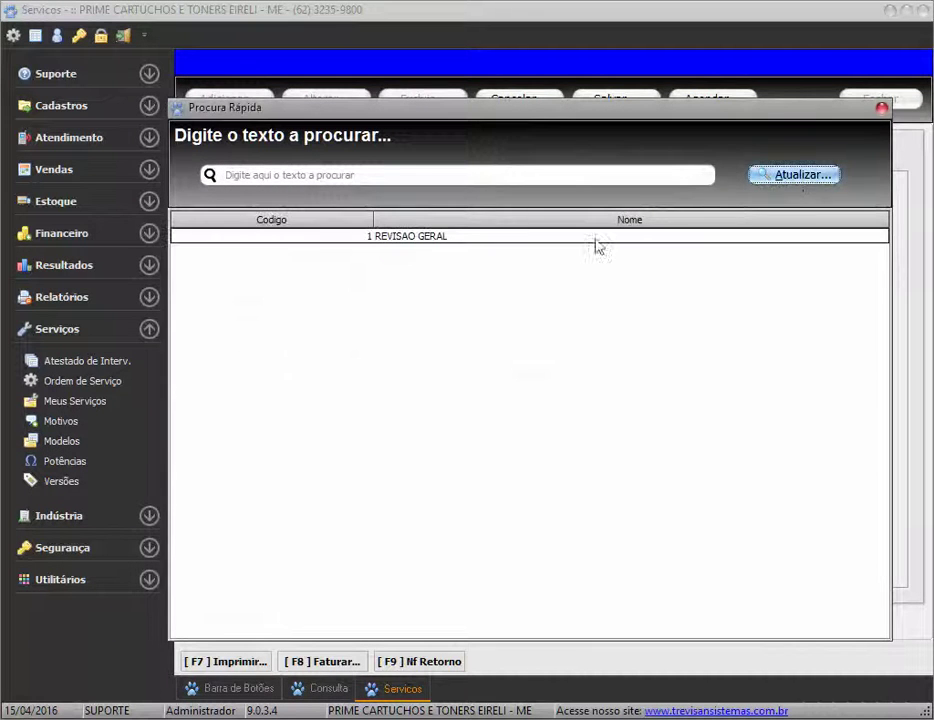
{"action": "double_click", "coordinate": [415, 238]}
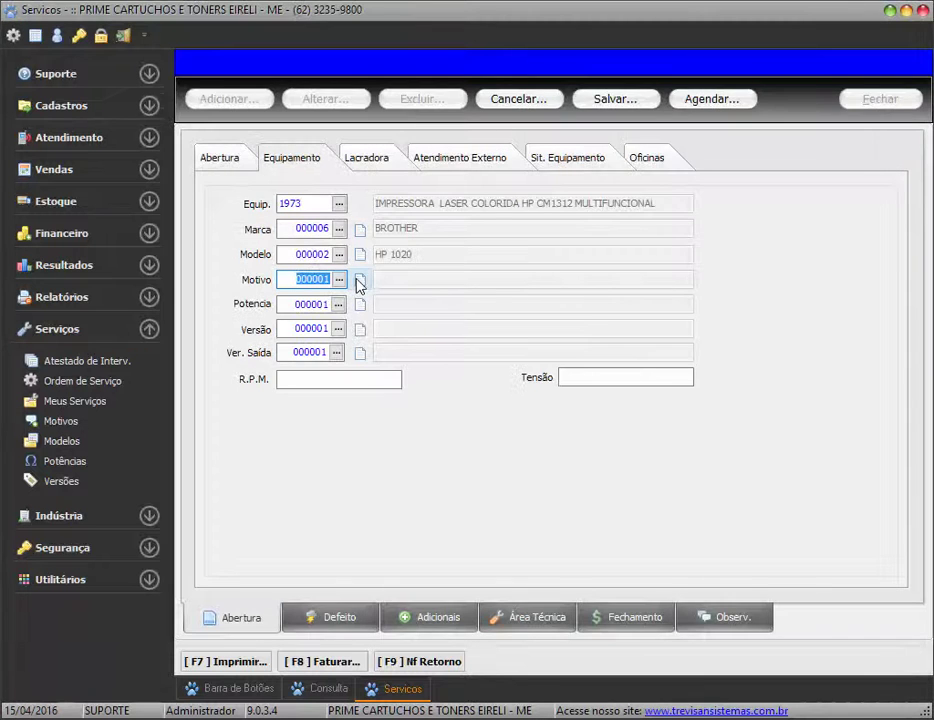
{"action": "left_click", "coordinate": [359, 284]}
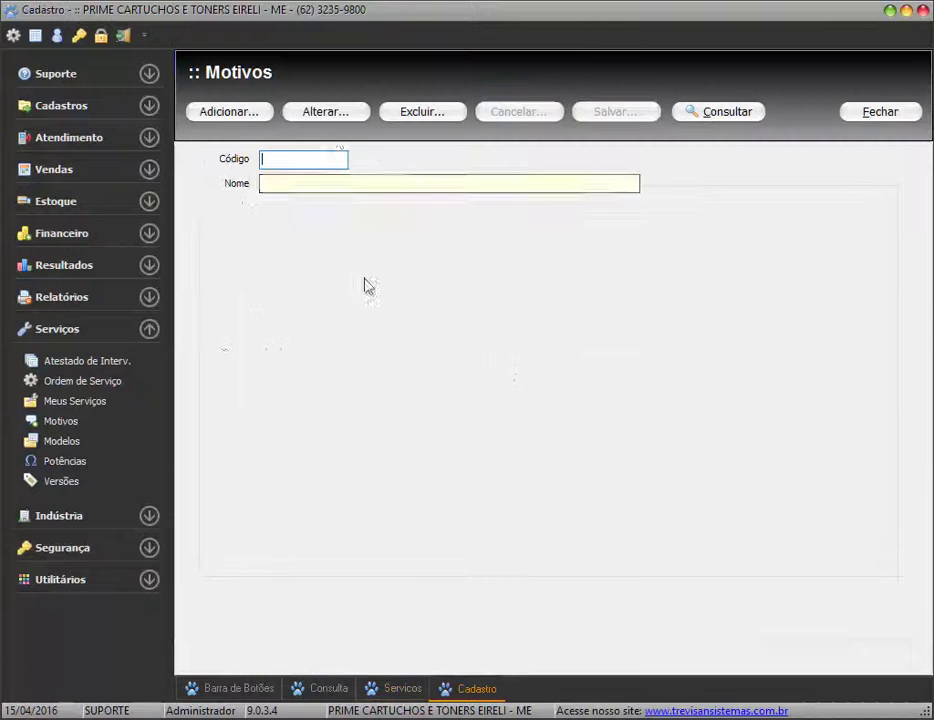
Add and save service reason LIMPEZA GERAL as code 00002, then close the registry
{"action": "left_click", "coordinate": [244, 118]}
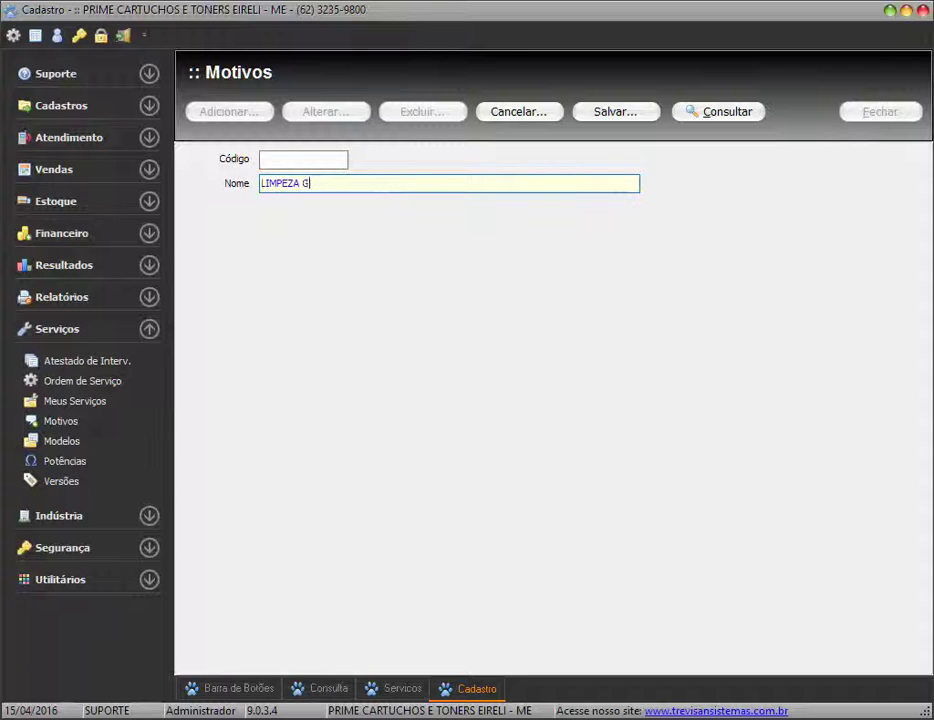
{"action": "left_click", "coordinate": [622, 114]}
{"action": "left_click", "coordinate": [866, 113]}
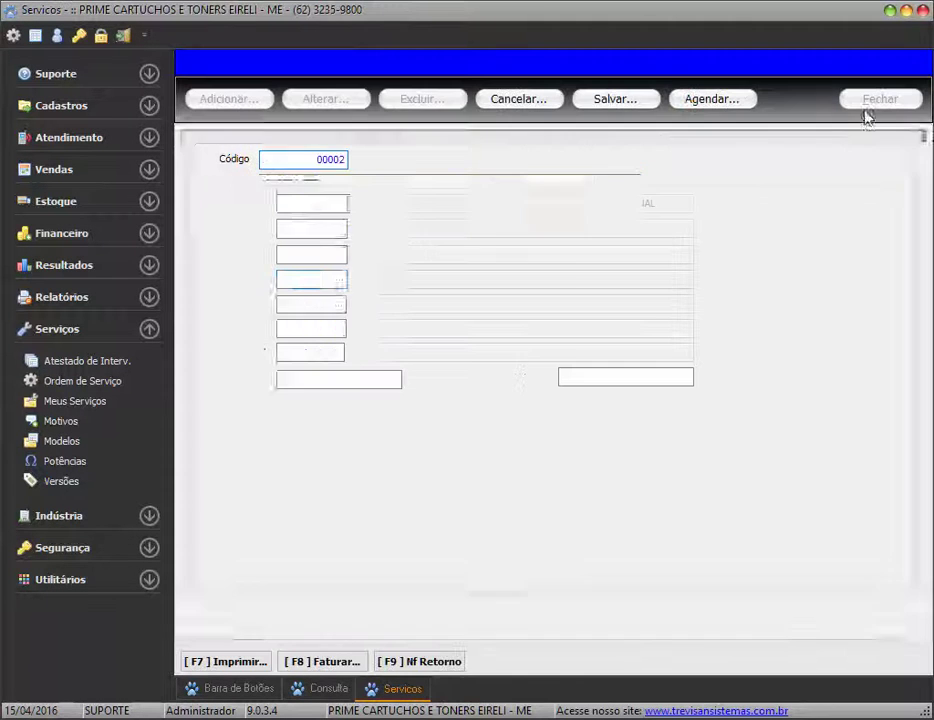
Set reason 000002 LIMPEZA GERAL with DIVERSOS power and versions, then show external-service details
{"action": "type", "text": "2"}
{"action": "key", "text": "Return"}
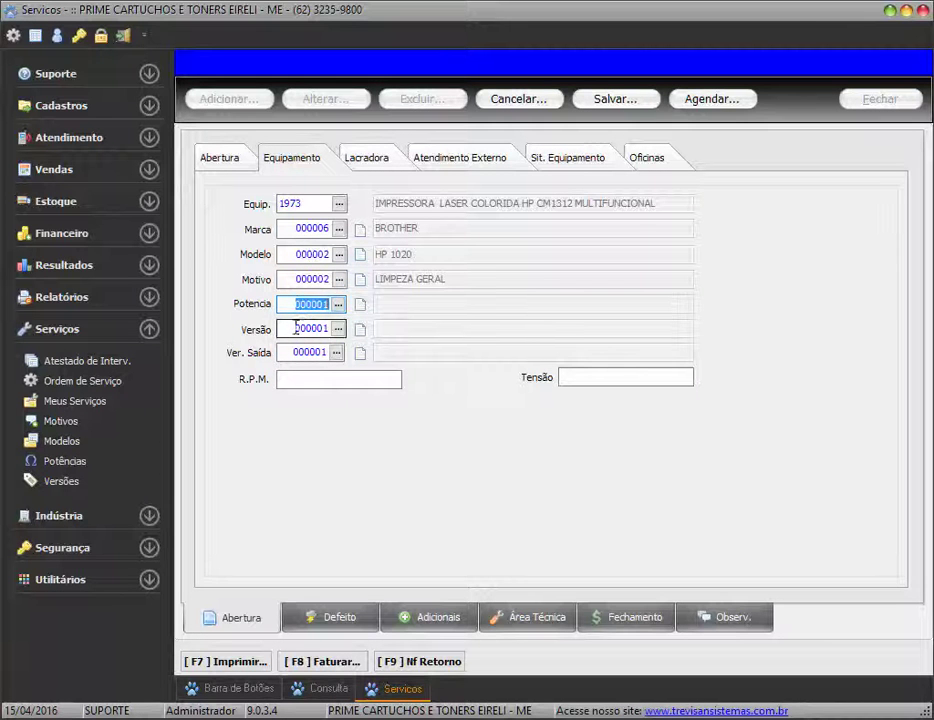
{"action": "key", "text": "Return"}
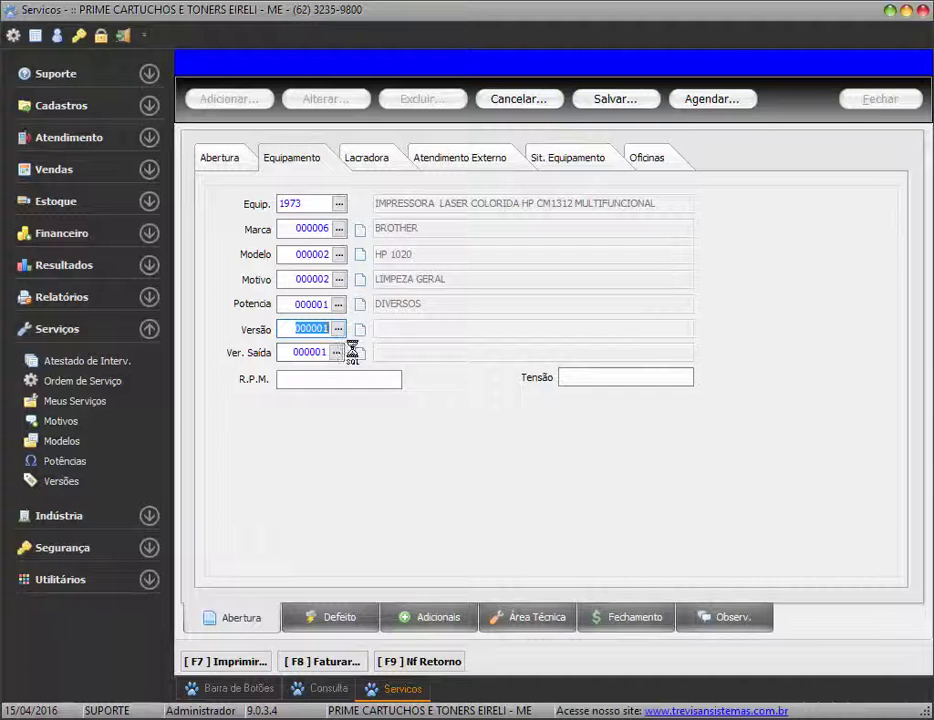
{"action": "key", "text": "Return"}
{"action": "key", "text": "Return"}
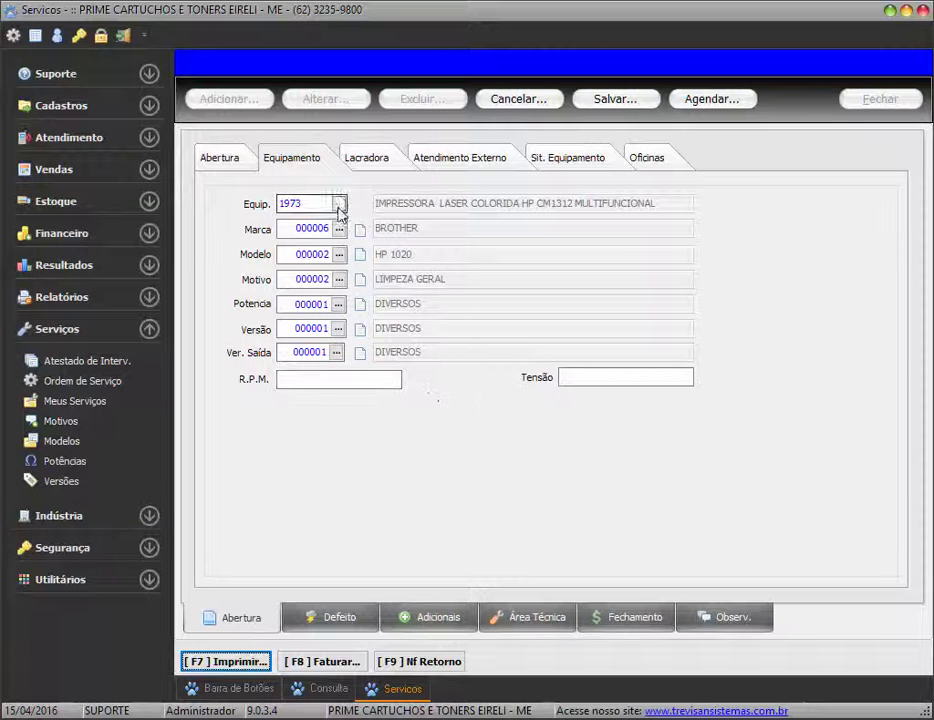
{"action": "left_click", "coordinate": [283, 203]}
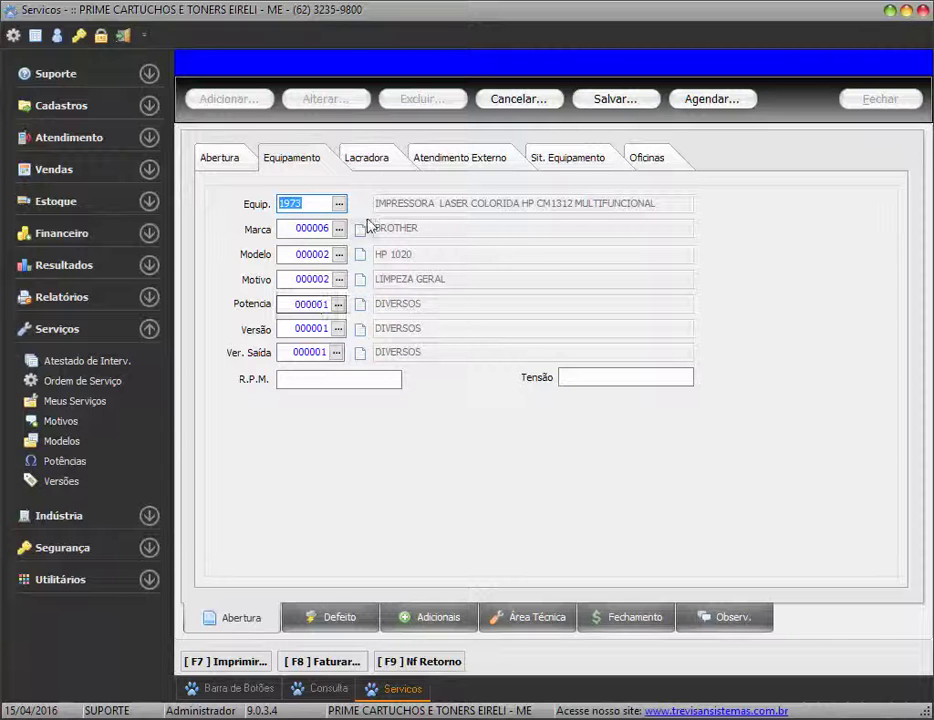
{"action": "left_click", "coordinate": [436, 160]}
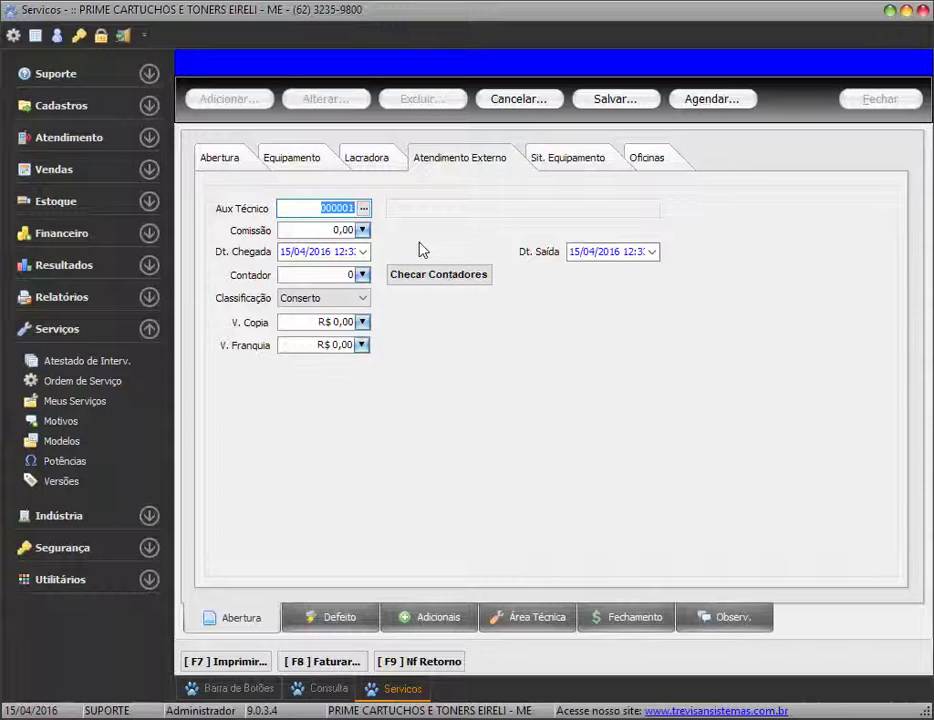
Review the equipment status, workshop vehicle and external-service tabs, then return to the equipment details
{"action": "left_click", "coordinate": [590, 160]}
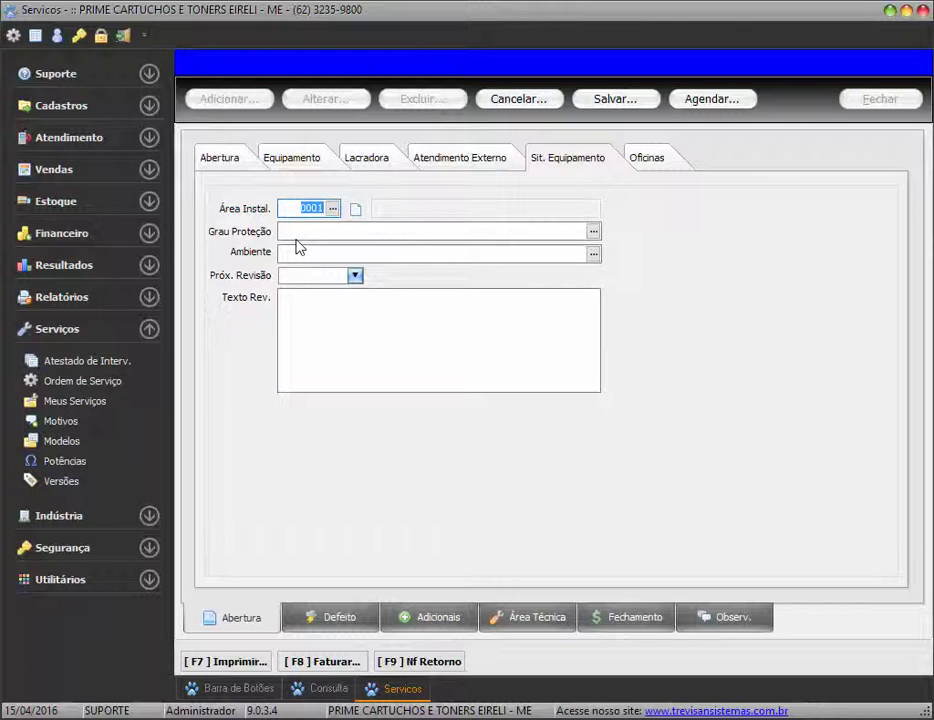
{"action": "left_click", "coordinate": [670, 168]}
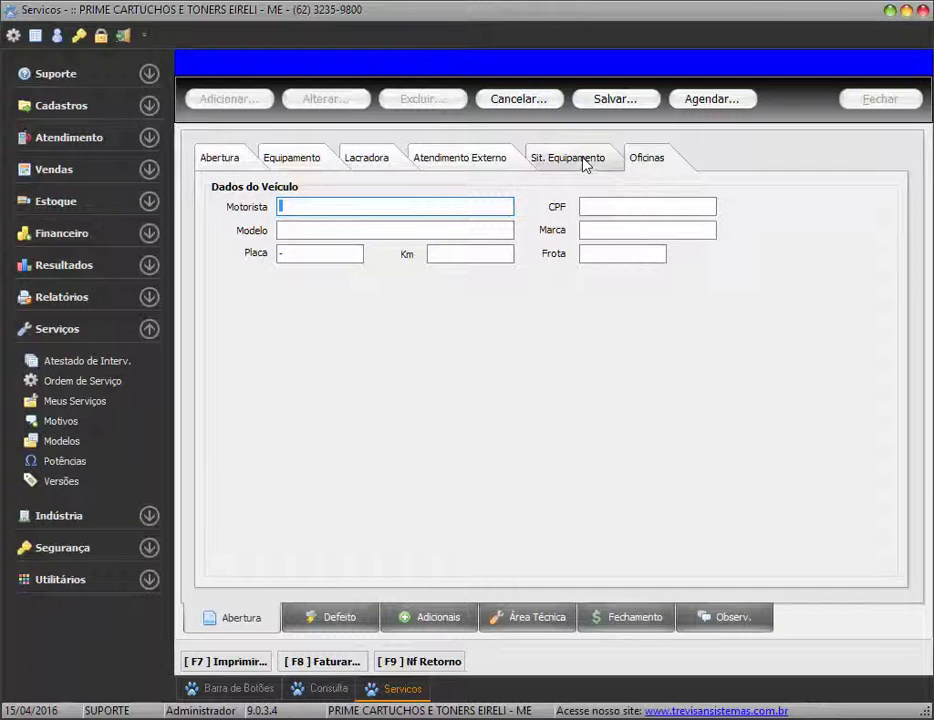
{"action": "left_click", "coordinate": [586, 160]}
{"action": "left_click", "coordinate": [480, 160]}
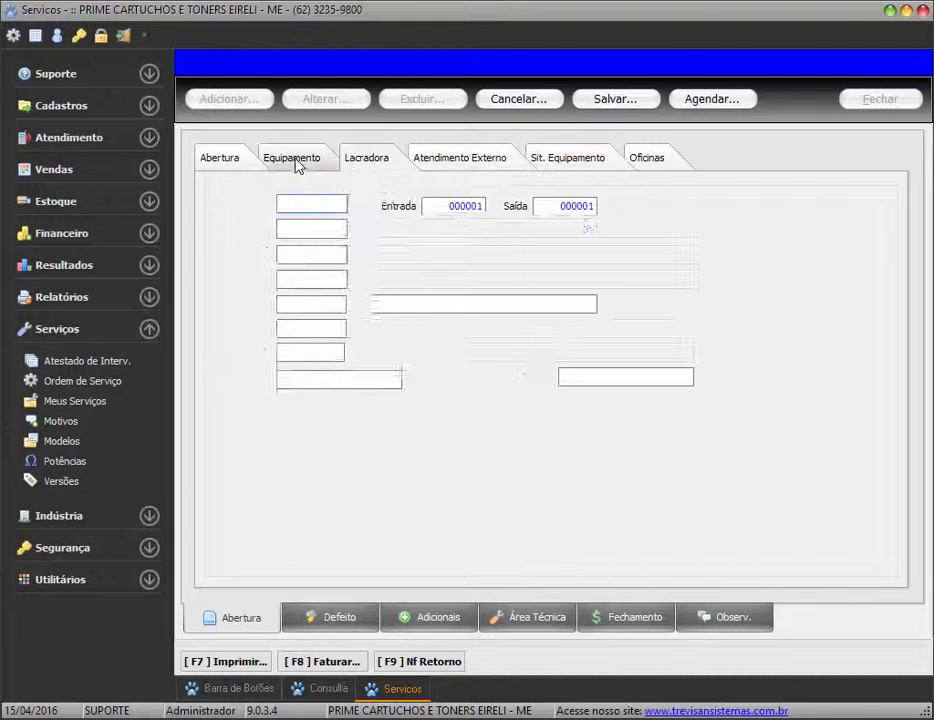
{"action": "left_click", "coordinate": [298, 160]}
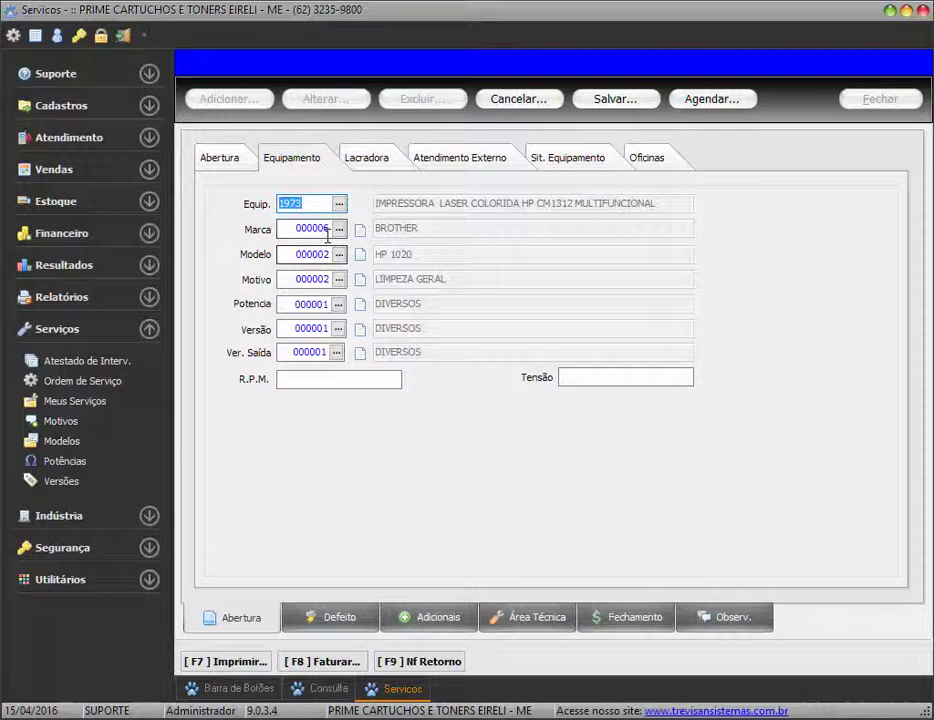
Save the header as service order 000012, Aguardando Exec., and view its opening details
{"action": "left_click", "coordinate": [617, 100]}
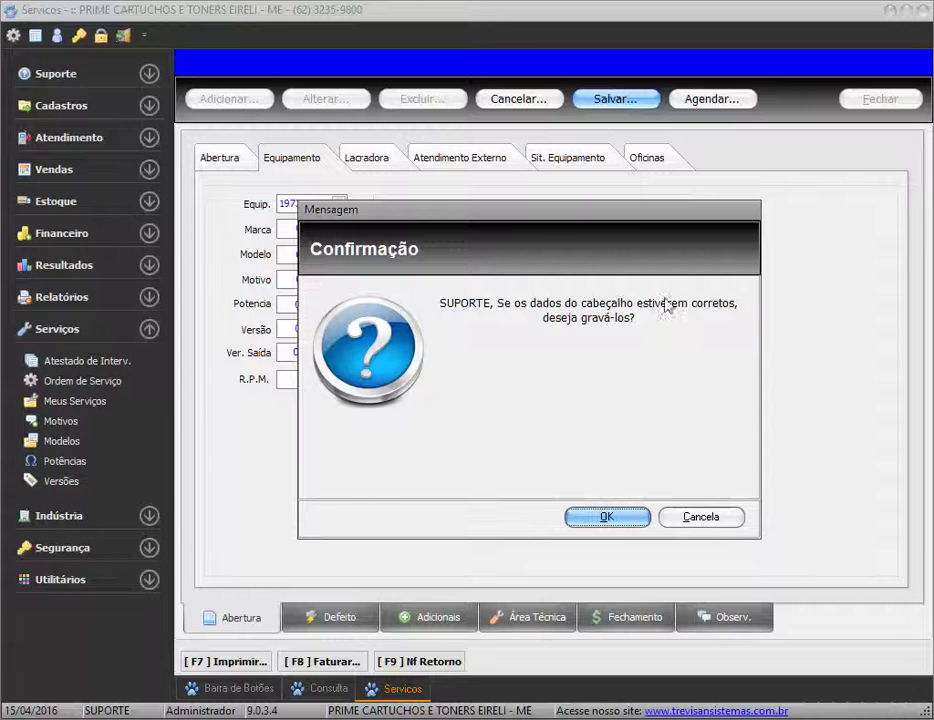
{"action": "left_click", "coordinate": [625, 520]}
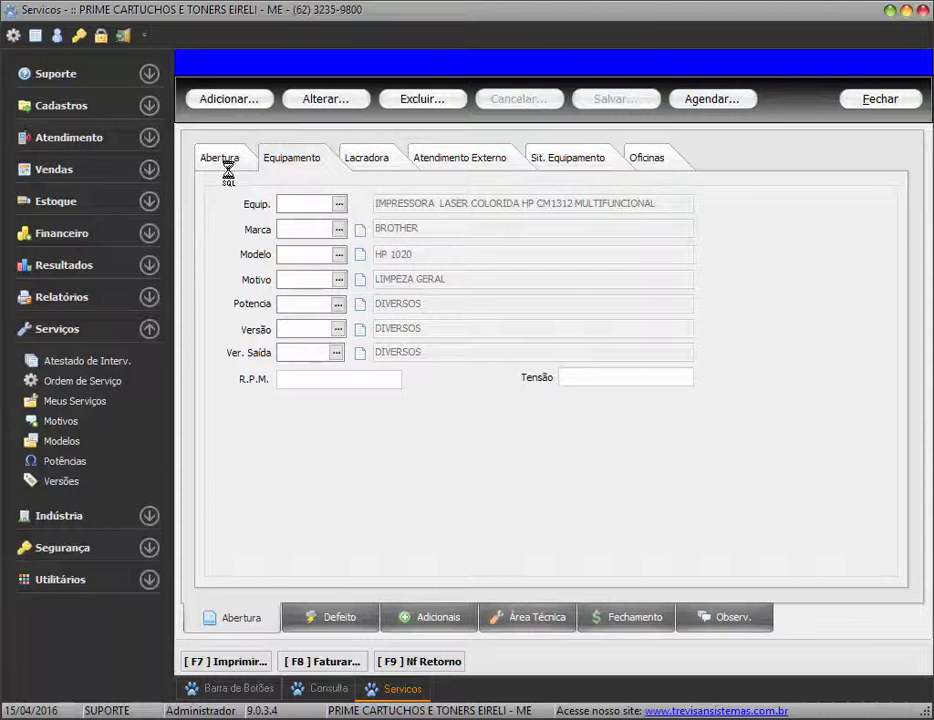
{"action": "left_click", "coordinate": [225, 166]}
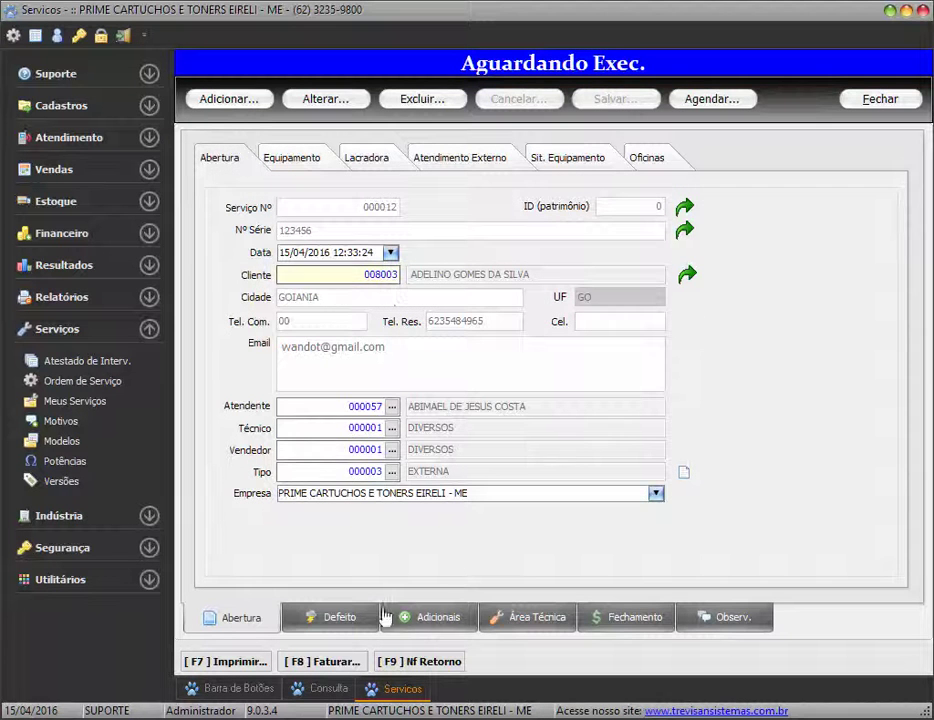
In the defect section, insert the stored QUEIMADA text as the reported defect
{"action": "left_click", "coordinate": [355, 624]}
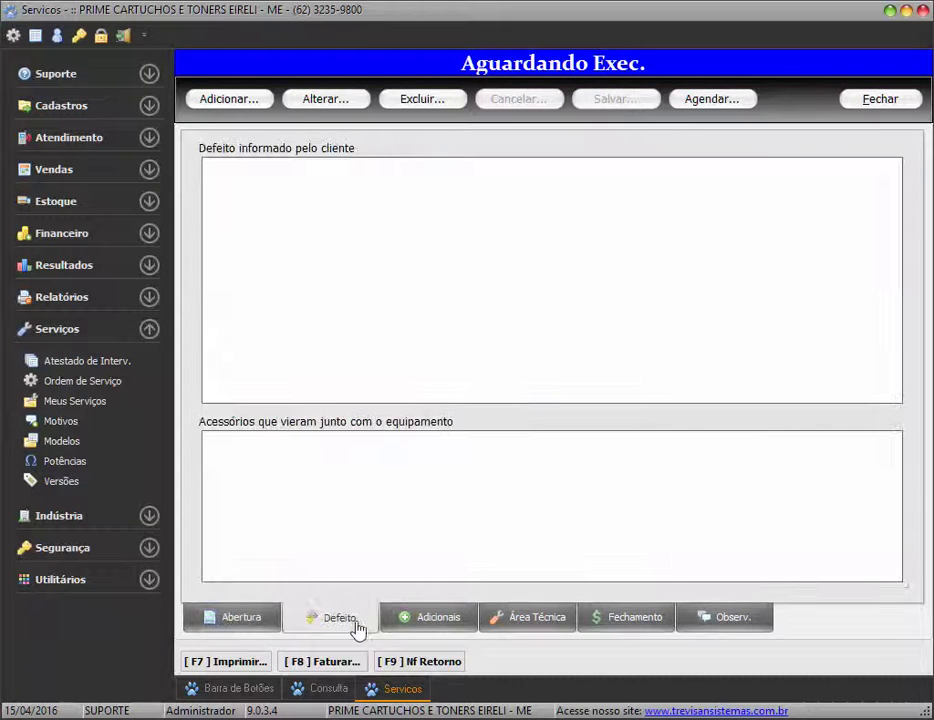
{"action": "left_click", "coordinate": [323, 101]}
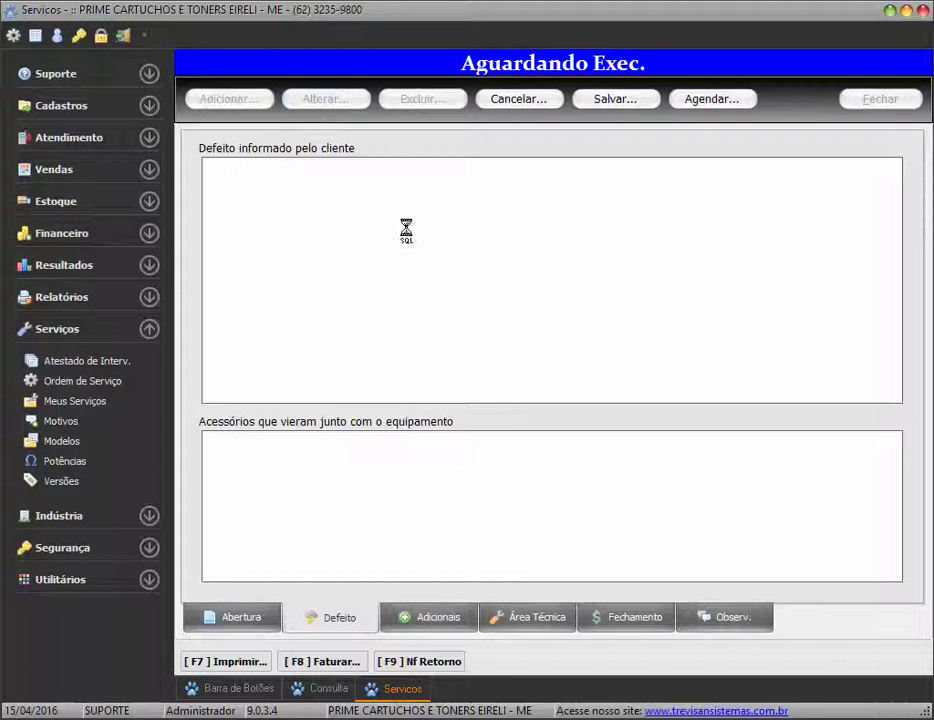
{"action": "double_click", "coordinate": [308, 210]}
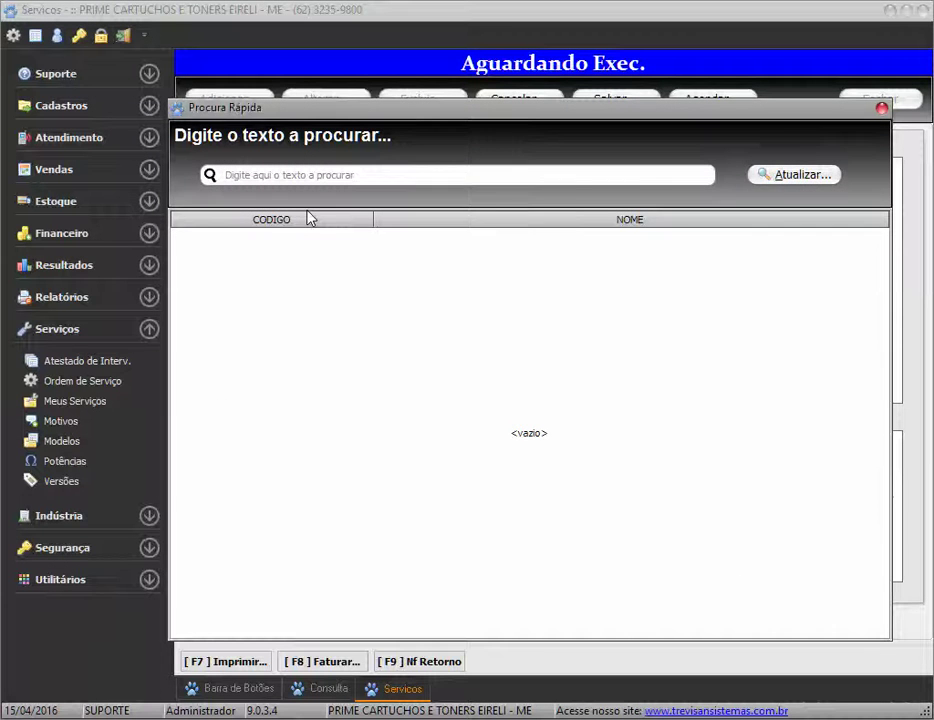
{"action": "left_click", "coordinate": [795, 175]}
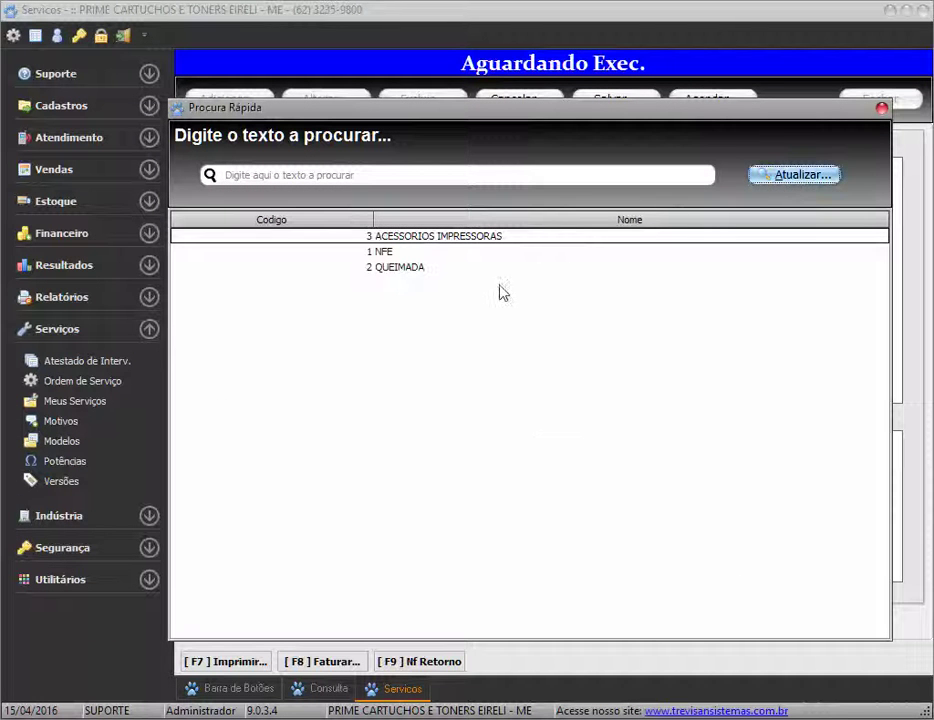
{"action": "double_click", "coordinate": [405, 268]}
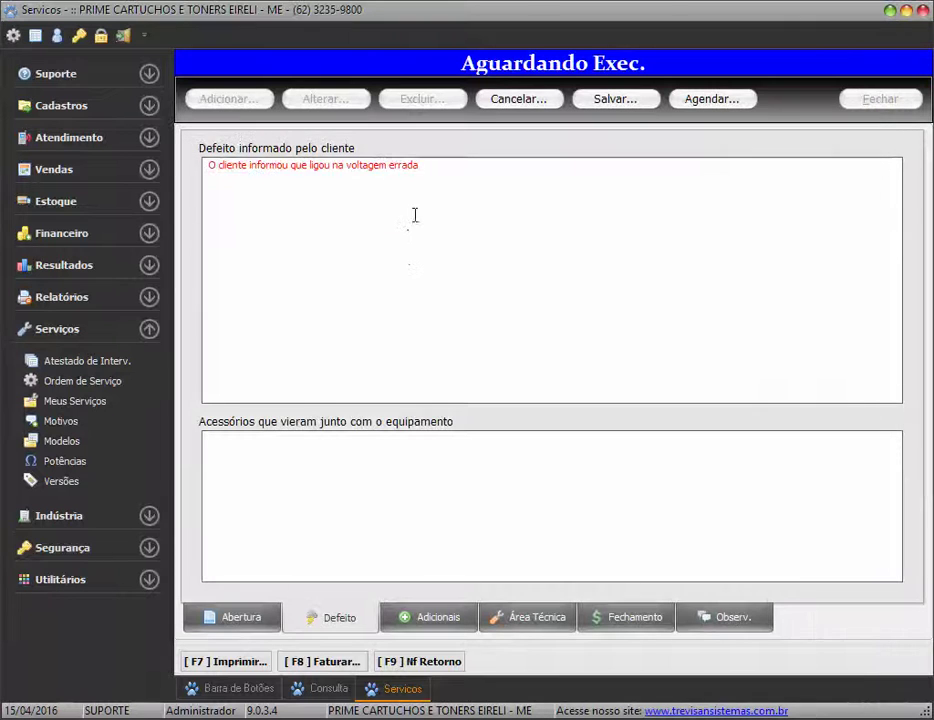
{"action": "left_click_drag", "start_coordinate": [421, 172], "coordinate": [198, 165]}
{"action": "left_click", "coordinate": [299, 186]}
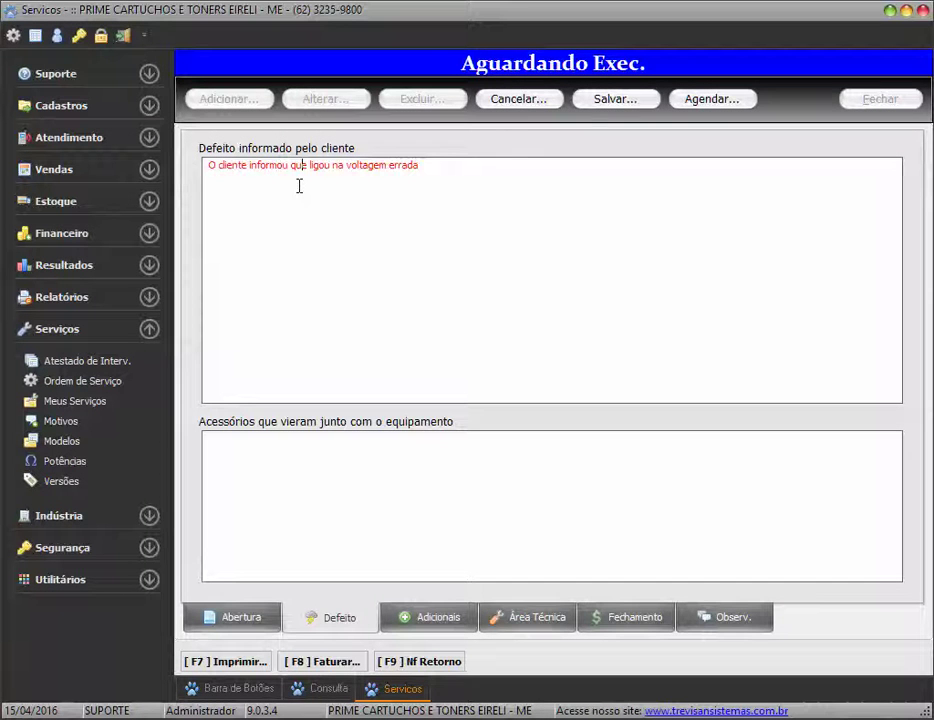
{"action": "left_click_drag", "start_coordinate": [438, 165], "coordinate": [196, 165]}
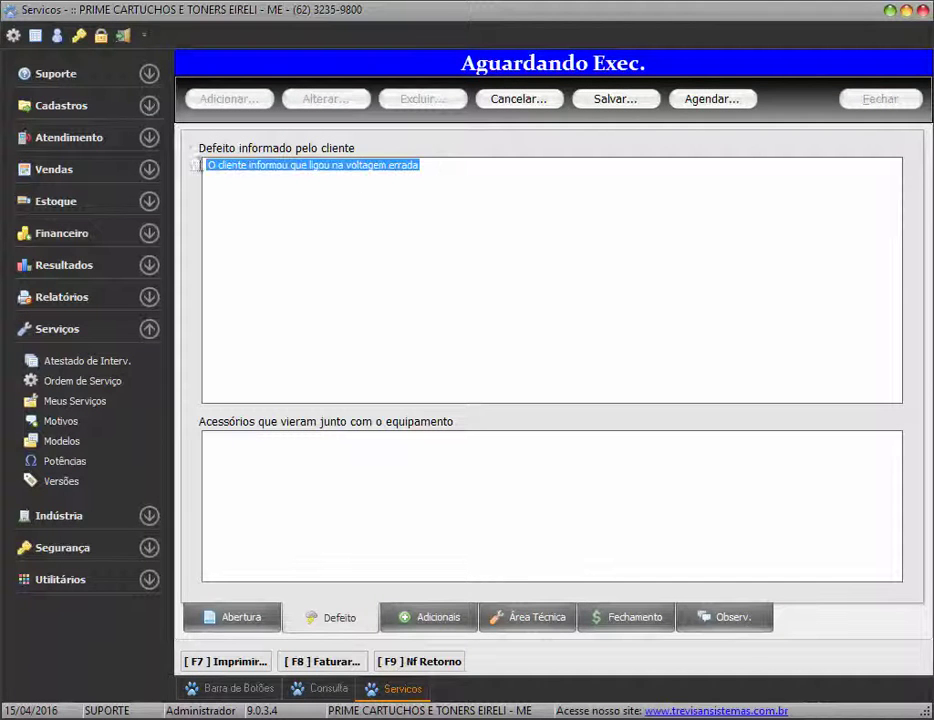
{"action": "left_click", "coordinate": [316, 210]}
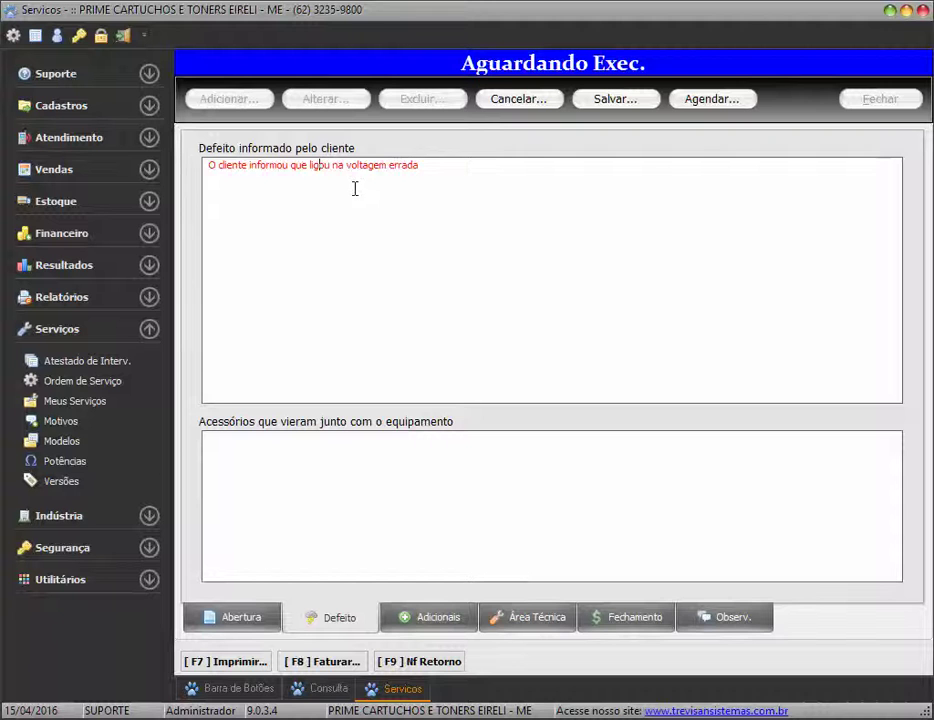
Insert the ACESSORIOS IMPRESSORAS list (power supply, tray, cartridge) as accessories and save the order
{"action": "double_click", "coordinate": [310, 466]}
{"action": "left_click", "coordinate": [785, 176]}
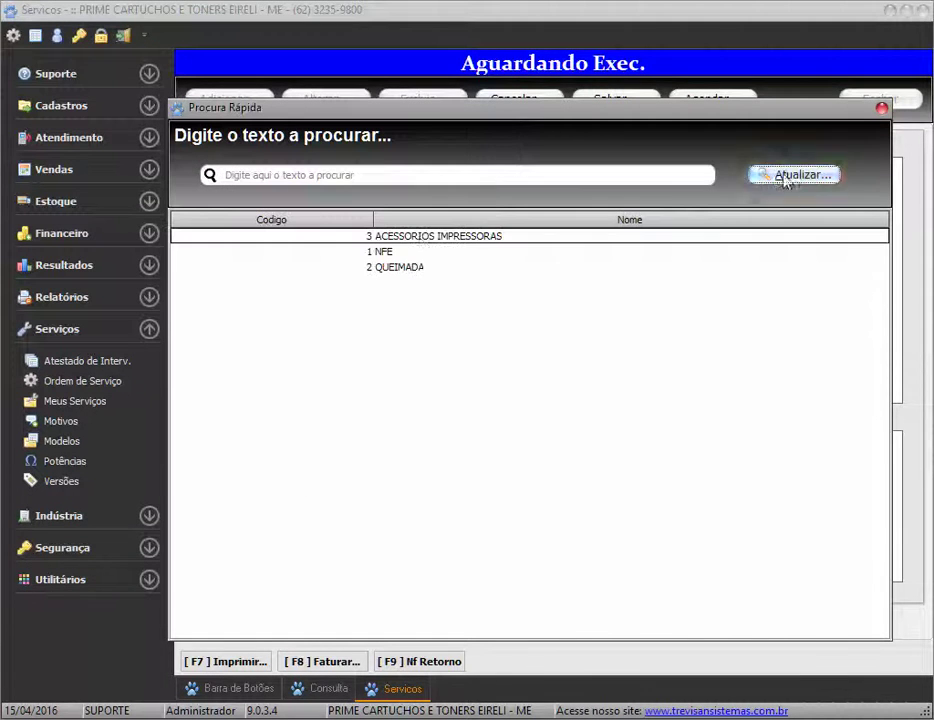
{"action": "double_click", "coordinate": [418, 238]}
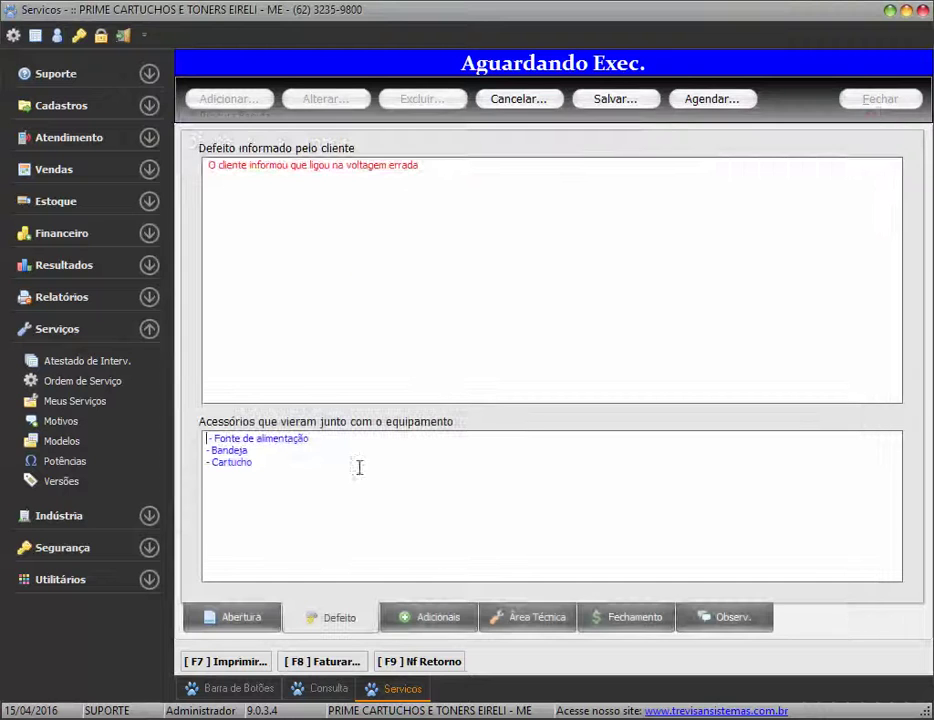
{"action": "left_click_drag", "start_coordinate": [252, 479], "coordinate": [183, 438]}
{"action": "left_click", "coordinate": [313, 459]}
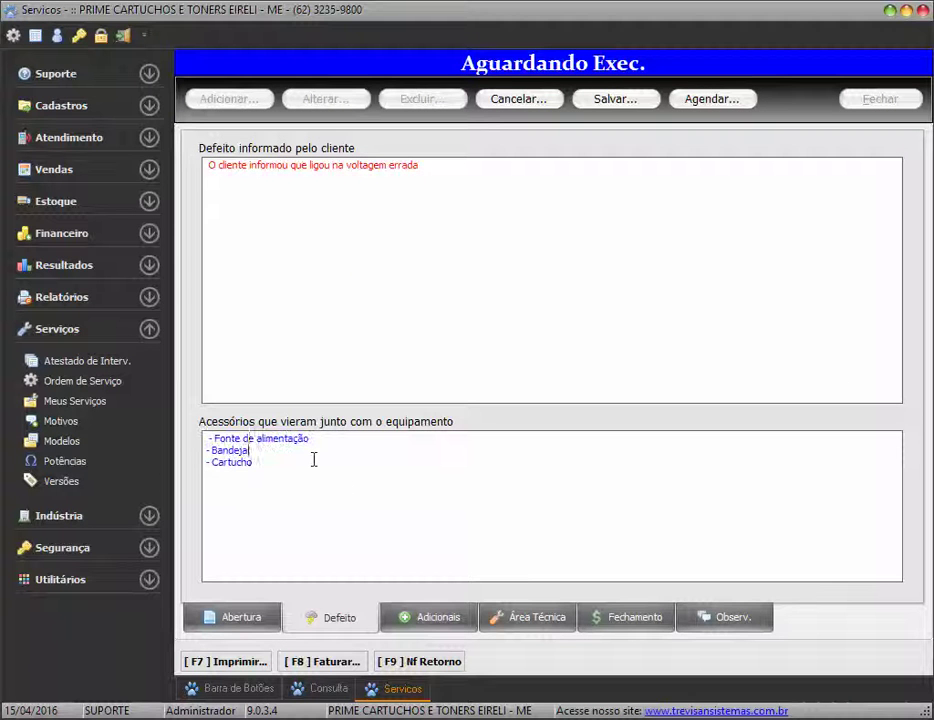
{"action": "left_click", "coordinate": [605, 101]}
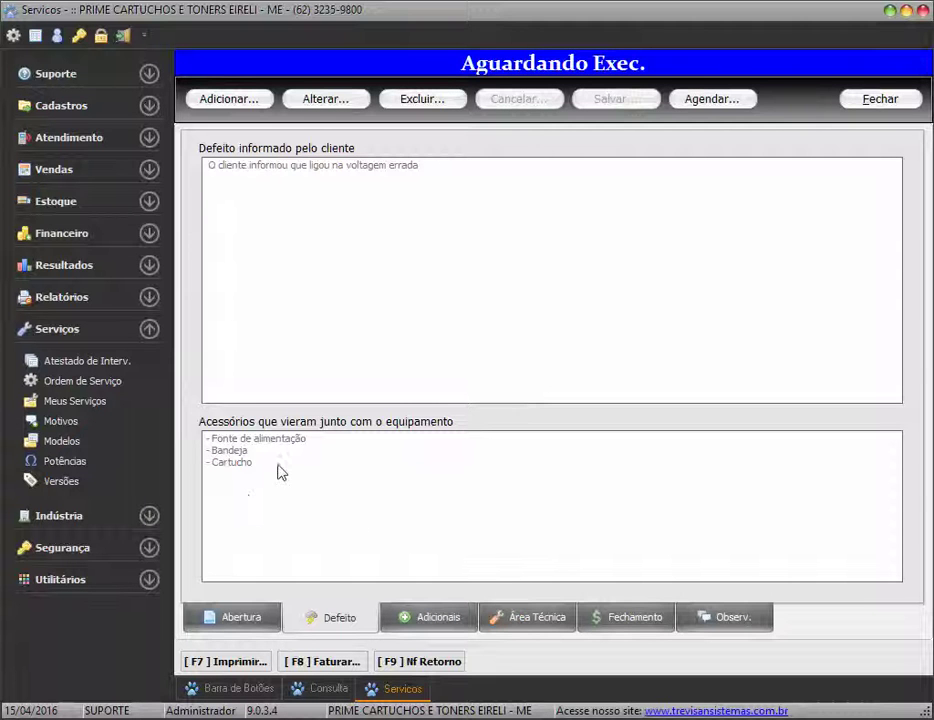
Open the ACESSORIOS IMPRESSORAS record from the Cadastros > Históricos registry
{"action": "left_click", "coordinate": [79, 110]}
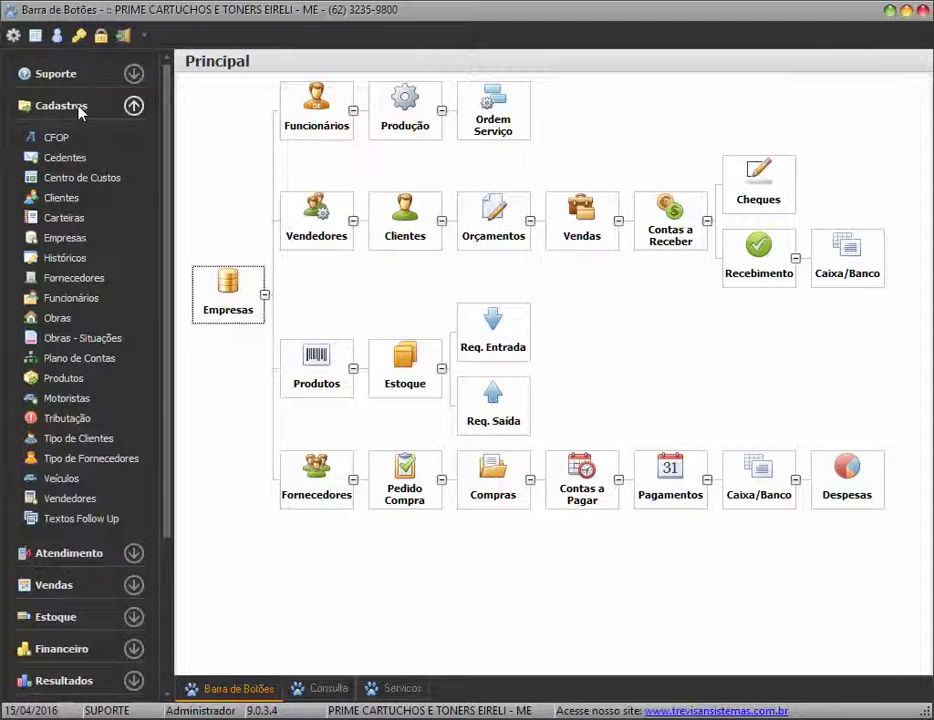
{"action": "left_click", "coordinate": [66, 260]}
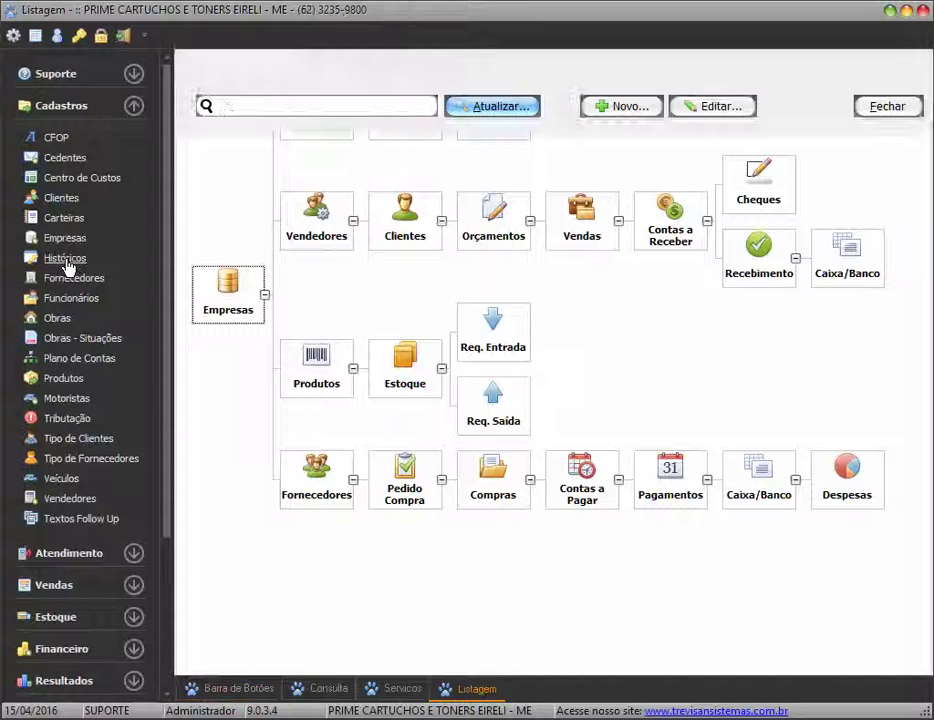
{"action": "left_click", "coordinate": [482, 108]}
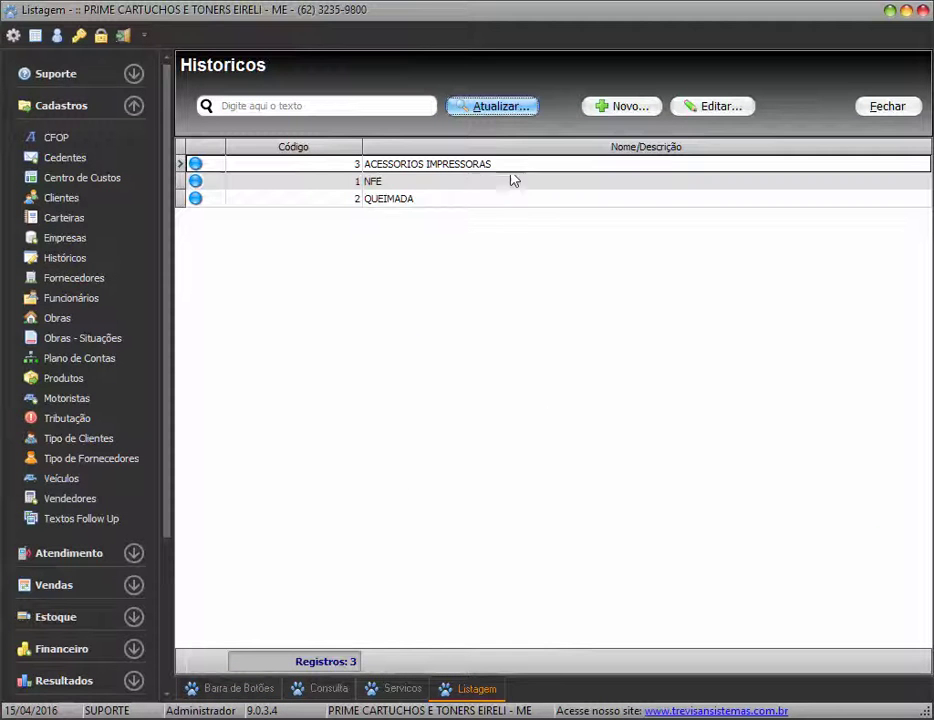
{"action": "double_click", "coordinate": [424, 170]}
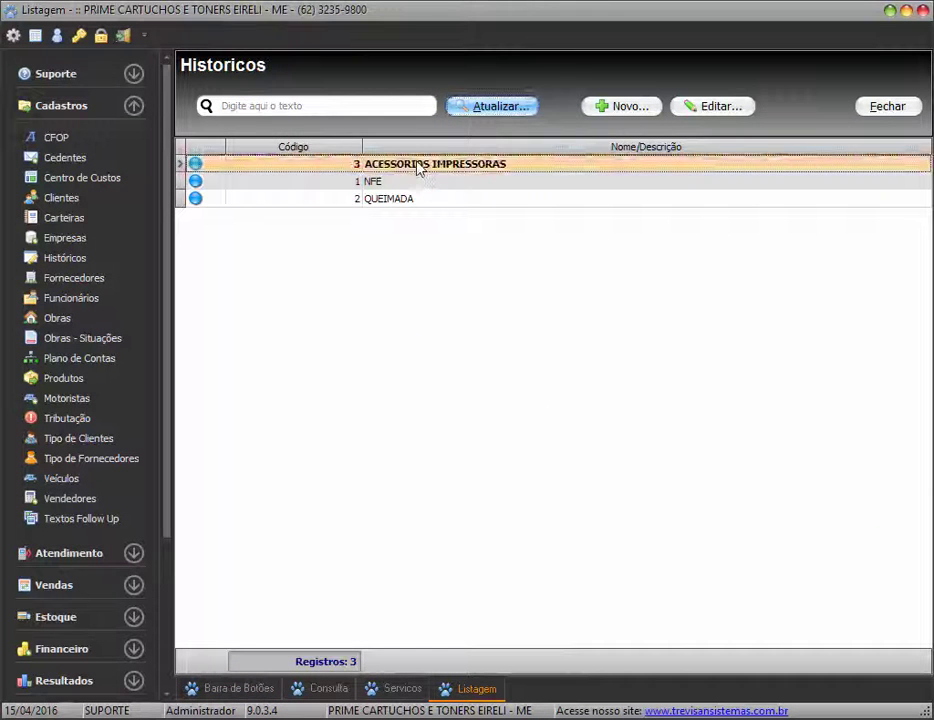
Inspect the record's name and three text lines, then close the record and the Históricos list
{"action": "left_click_drag", "start_coordinate": [454, 181], "coordinate": [234, 179]}
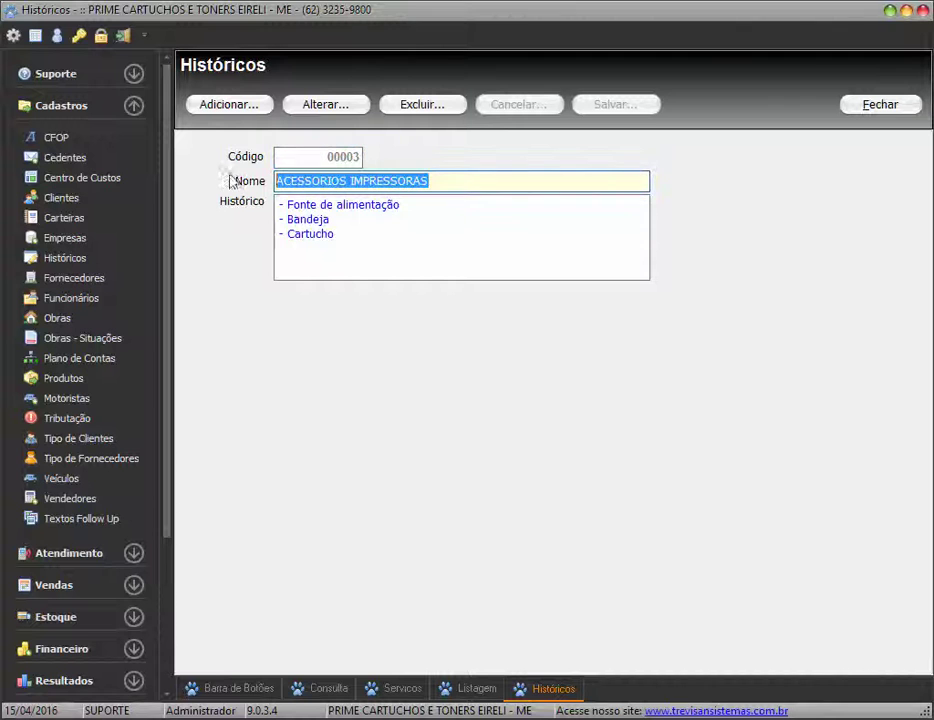
{"action": "left_click_drag", "start_coordinate": [369, 236], "coordinate": [262, 188]}
{"action": "left_click", "coordinate": [392, 233]}
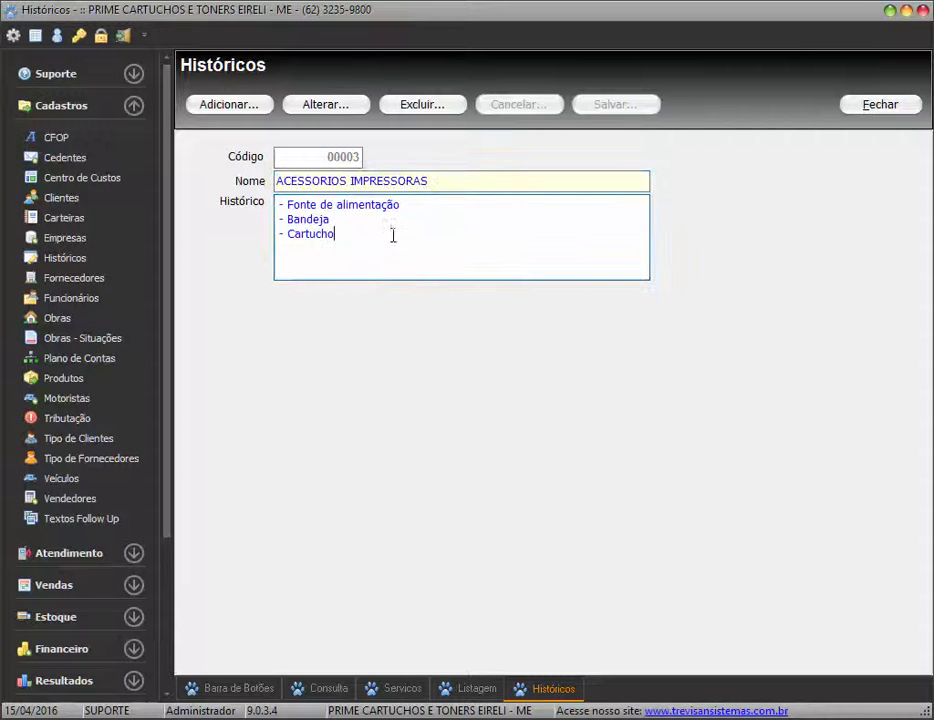
{"action": "left_click_drag", "start_coordinate": [398, 246], "coordinate": [280, 203]}
{"action": "left_click", "coordinate": [378, 240]}
{"action": "left_click_drag", "start_coordinate": [402, 253], "coordinate": [271, 192]}
{"action": "left_click", "coordinate": [354, 243]}
{"action": "left_click_drag", "start_coordinate": [444, 183], "coordinate": [236, 181]}
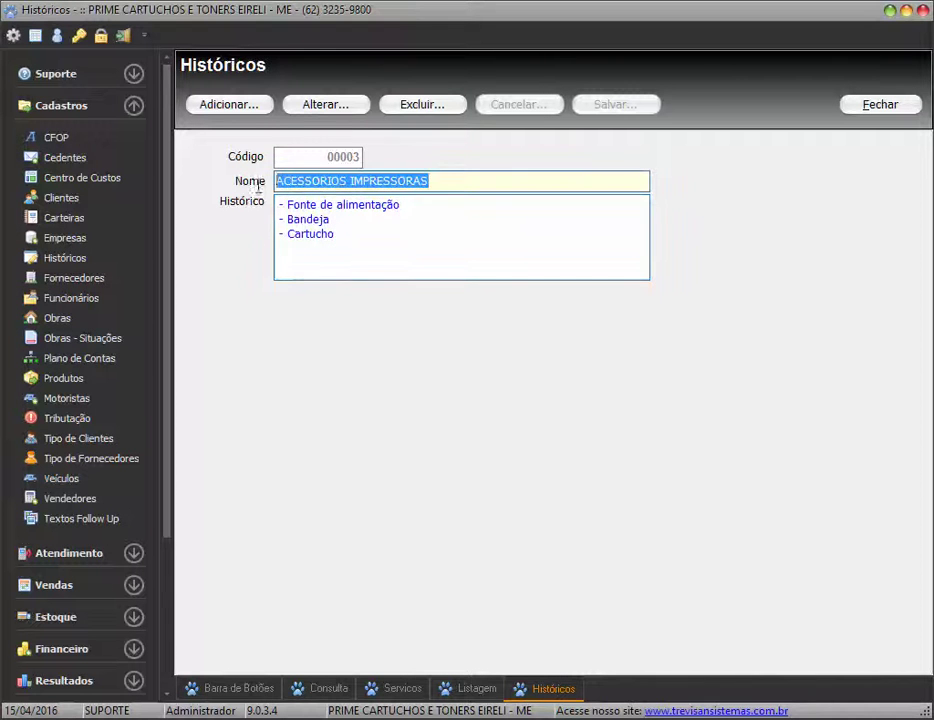
{"action": "left_click", "coordinate": [459, 182]}
{"action": "left_click_drag", "start_coordinate": [459, 182], "coordinate": [373, 250]}
{"action": "left_click", "coordinate": [434, 250]}
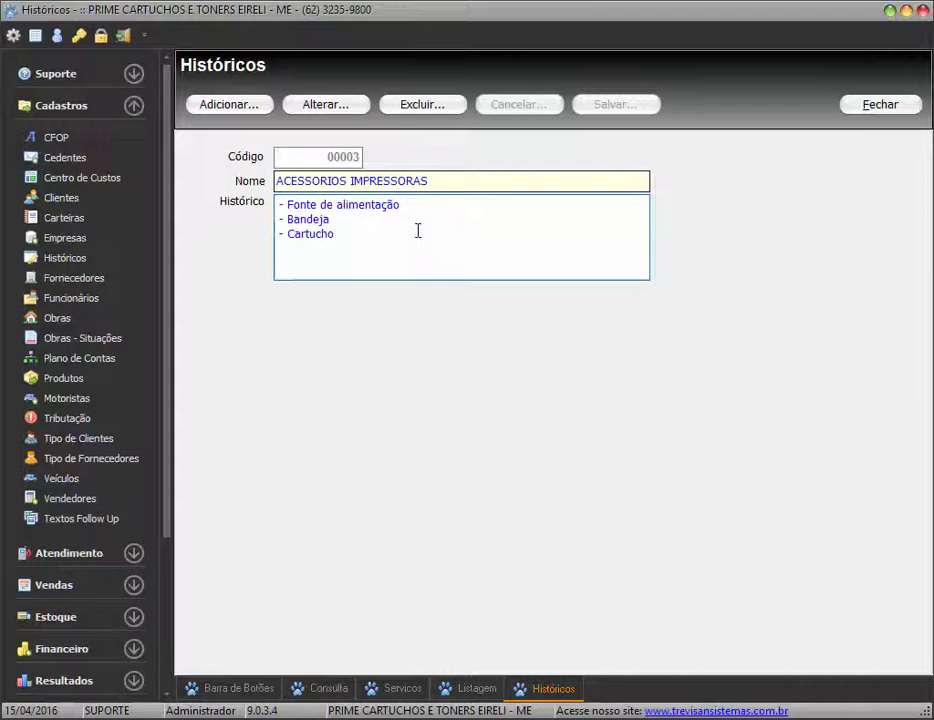
{"action": "left_click", "coordinate": [868, 108]}
{"action": "left_click", "coordinate": [884, 108]}
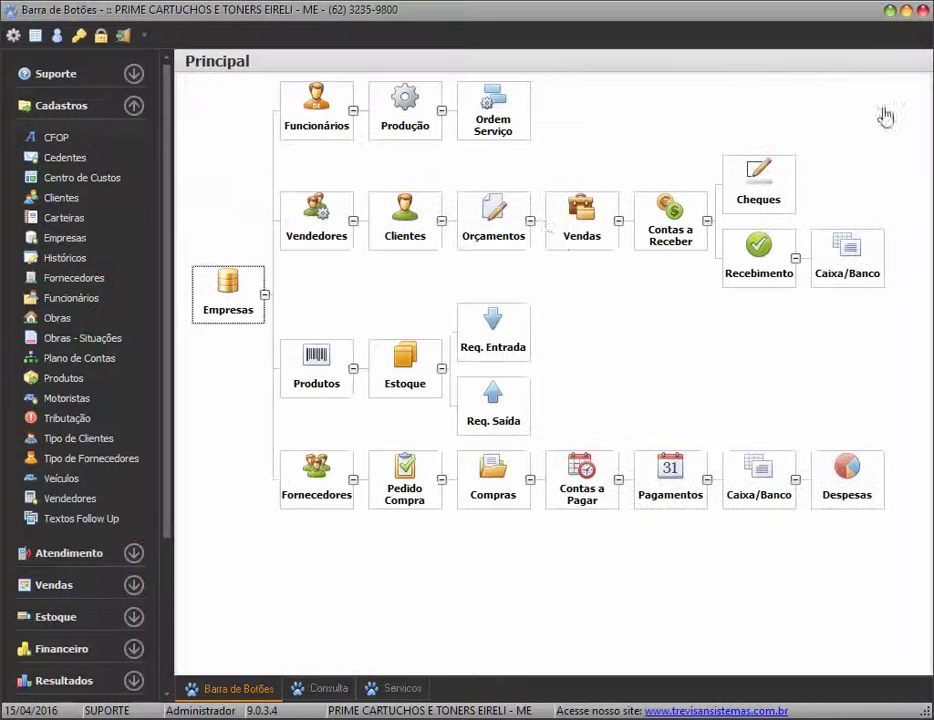
Return to the service order and browse its tabs, ending on the empty Dados Adicionais section
{"action": "left_click", "coordinate": [392, 687]}
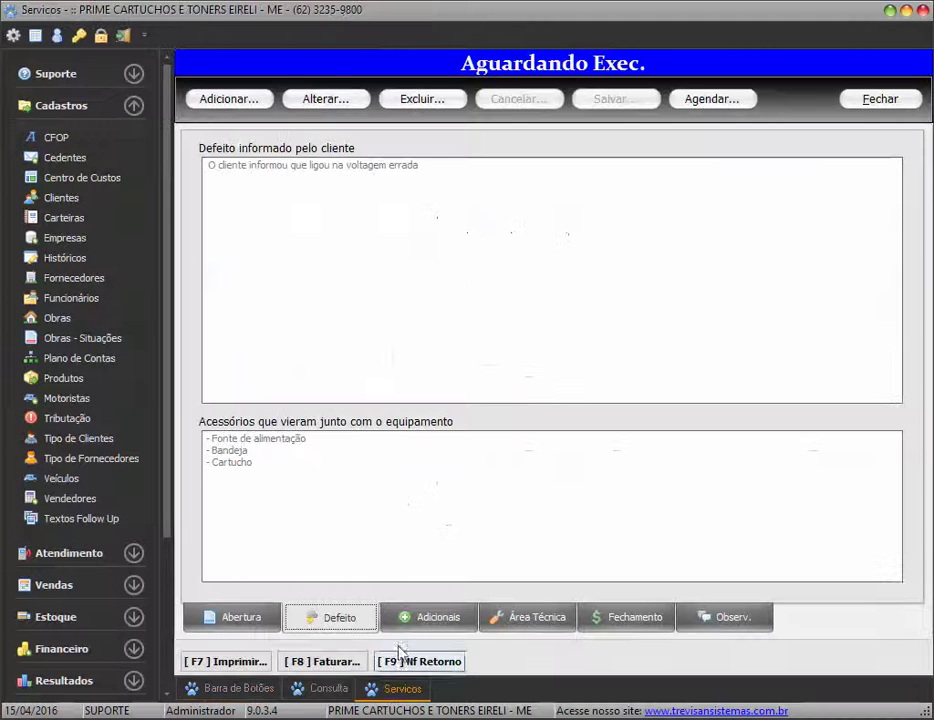
{"action": "left_click", "coordinate": [440, 625]}
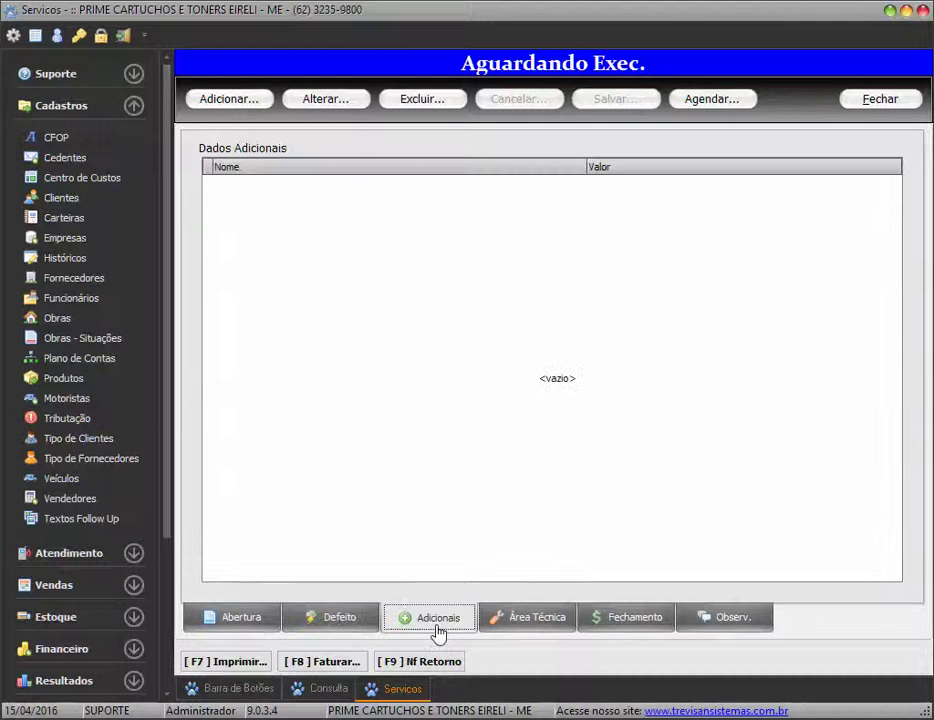
{"action": "left_click", "coordinate": [243, 619]}
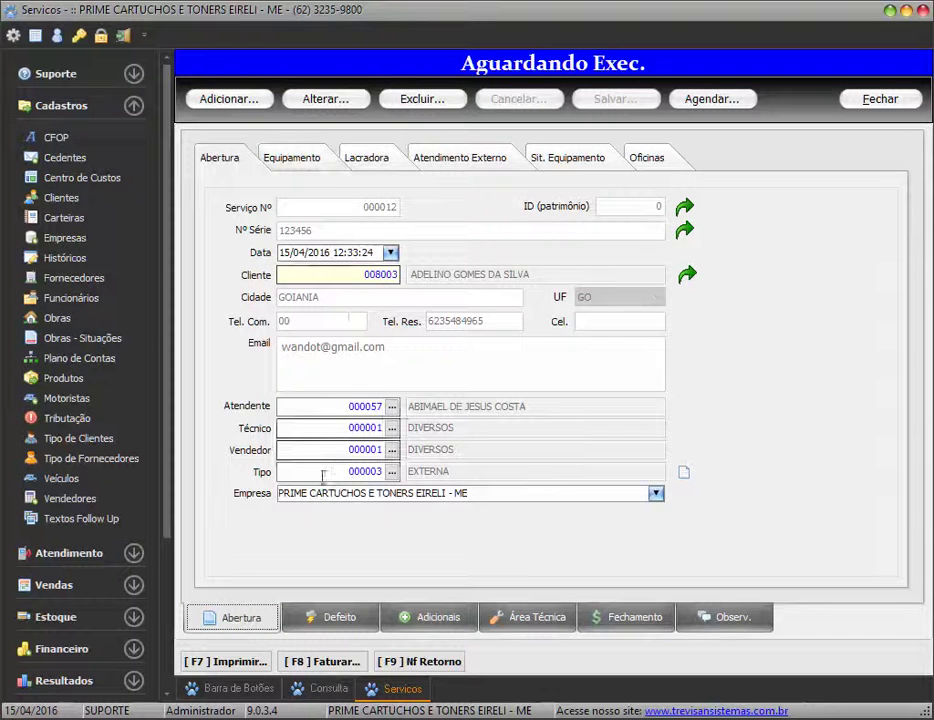
{"action": "left_click", "coordinate": [312, 160]}
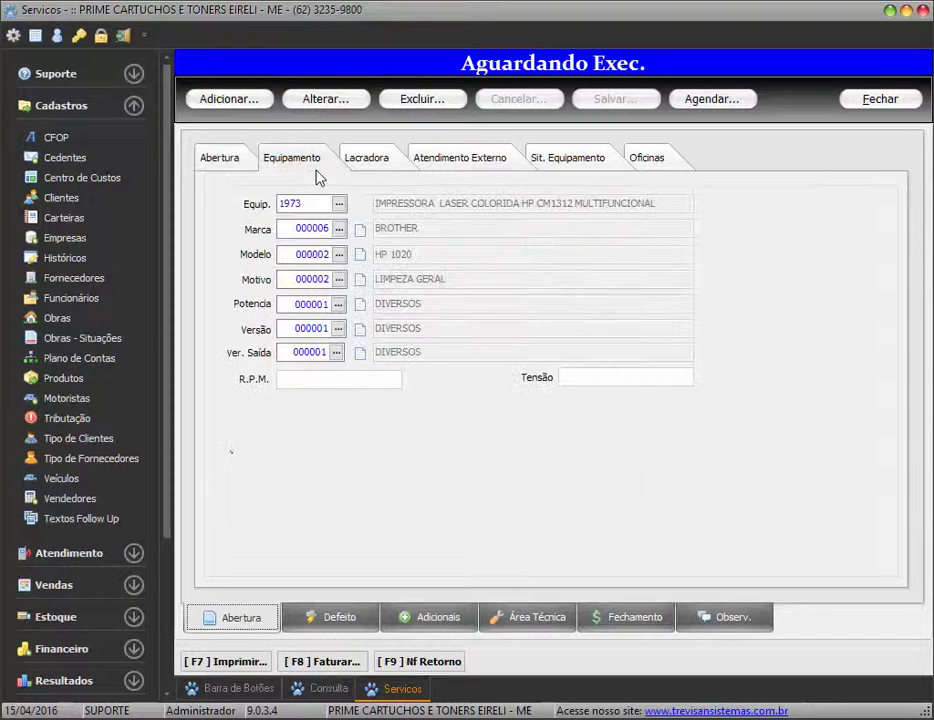
{"action": "left_click", "coordinate": [340, 617]}
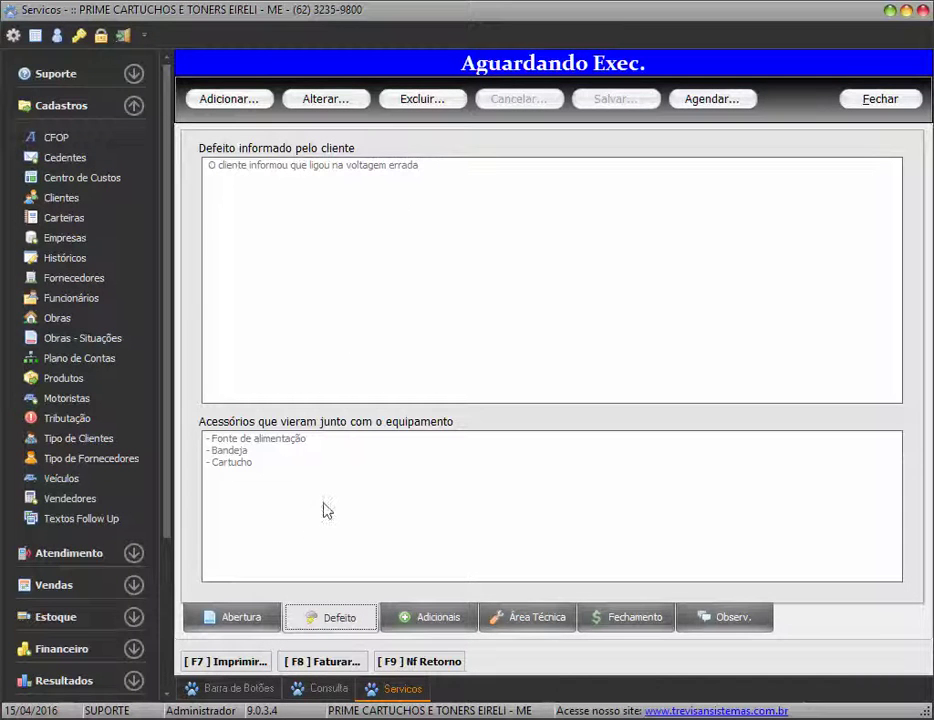
{"action": "left_click", "coordinate": [420, 619]}
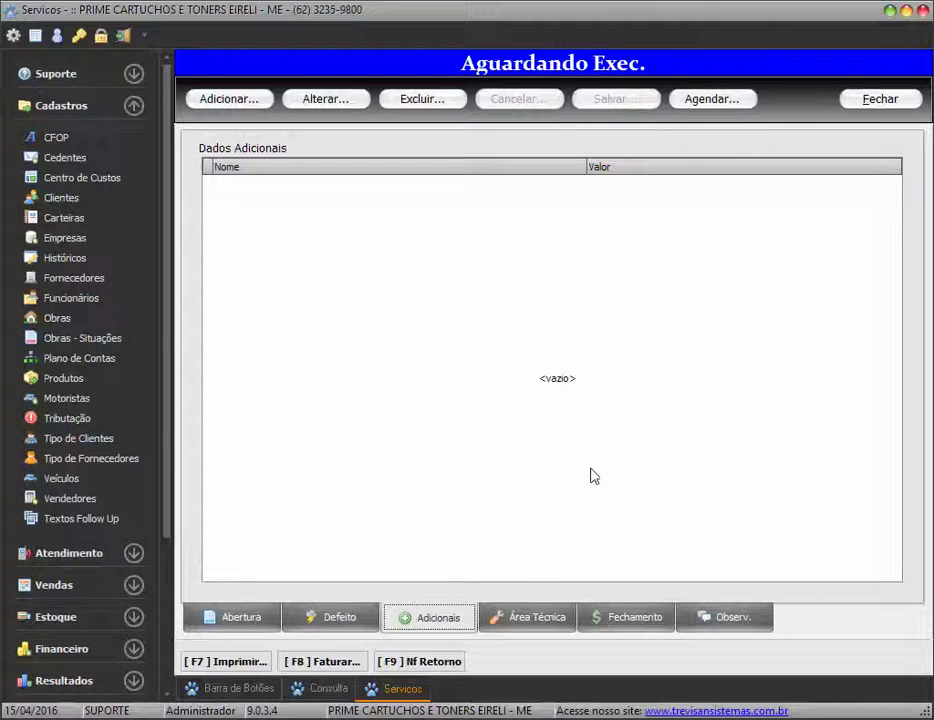
Check the equipment and zeroed closing totals, then return to opening details showing type 000003 EXTERNA
{"action": "left_click", "coordinate": [224, 626]}
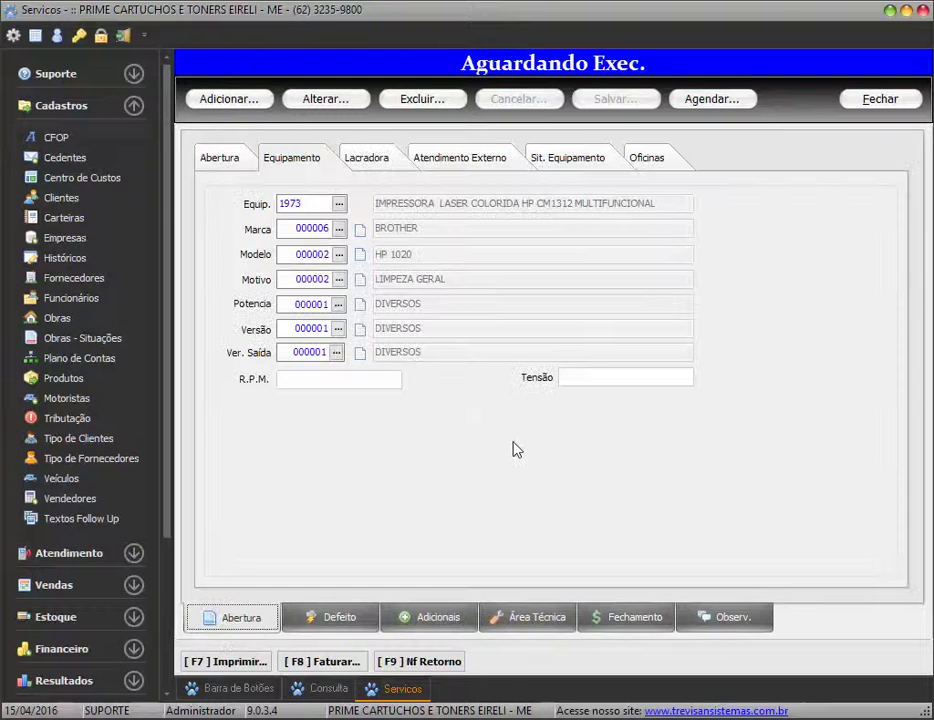
{"action": "left_click", "coordinate": [221, 164]}
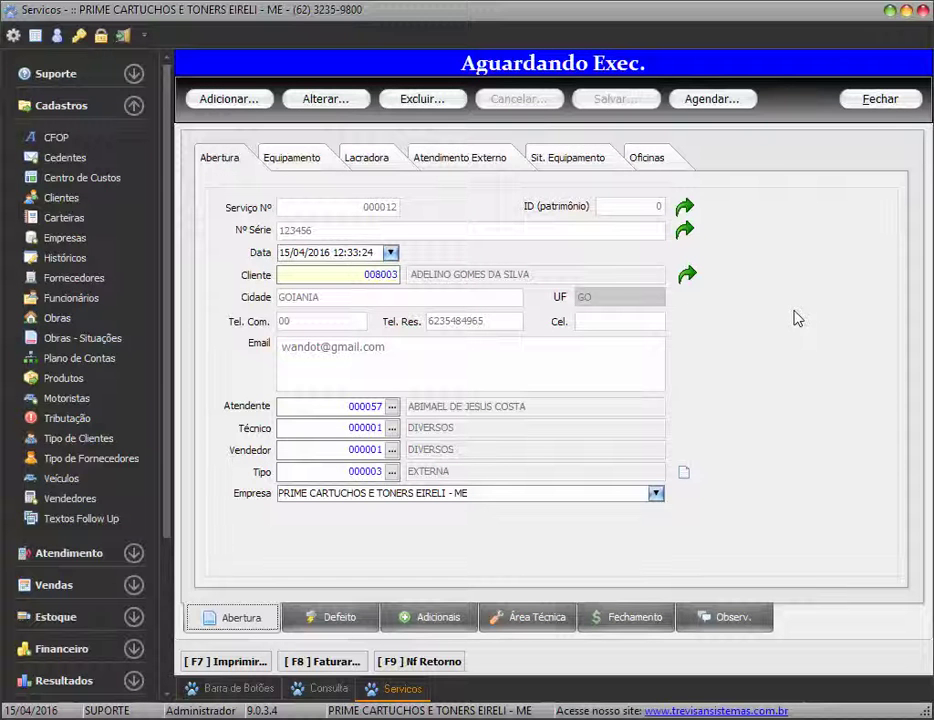
{"action": "left_click", "coordinate": [651, 620]}
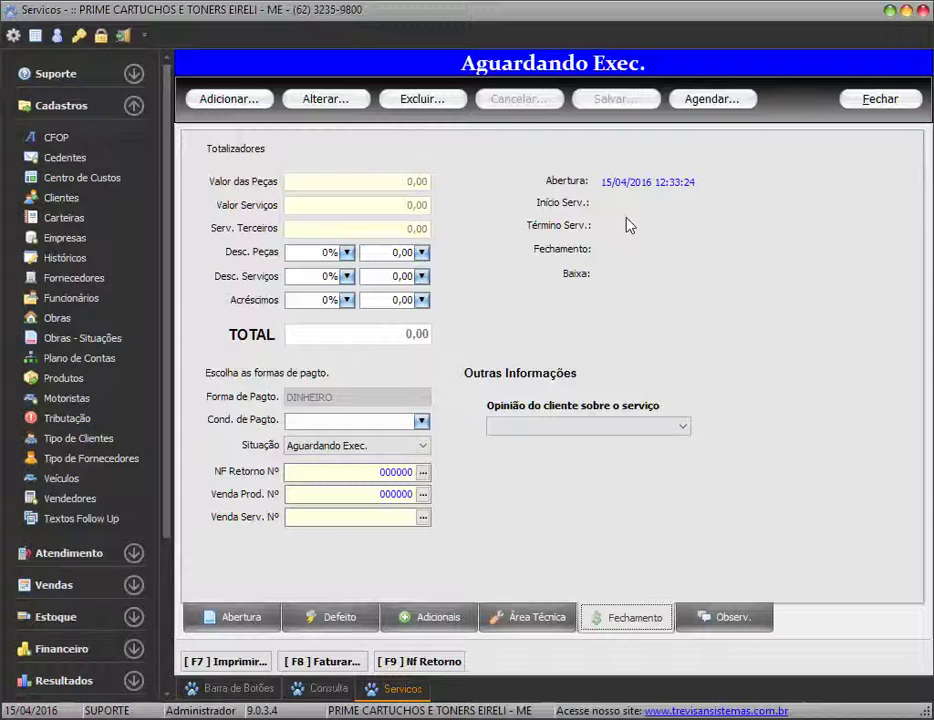
{"action": "left_click", "coordinate": [240, 617]}
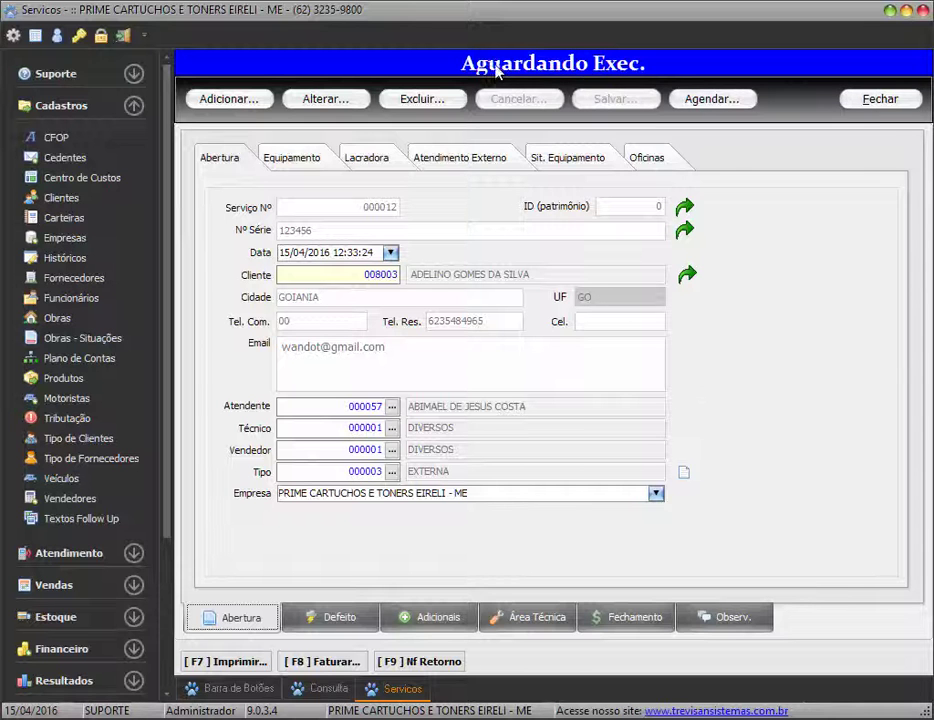
Close the order form and refresh the Ordem Serviço list to show orders 000011 and 000012
{"action": "left_click", "coordinate": [885, 99]}
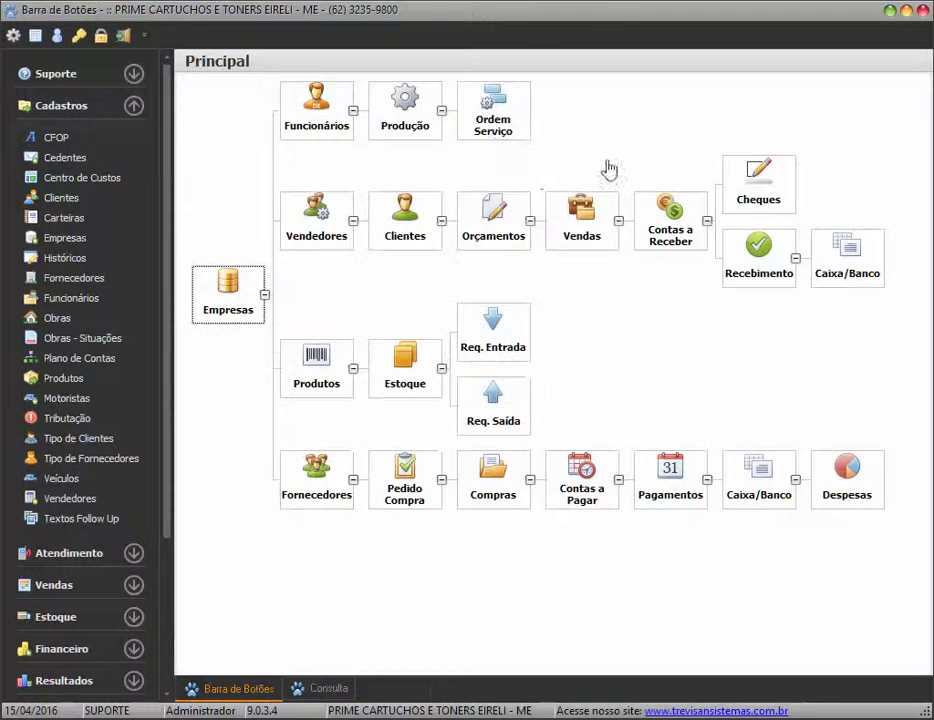
{"action": "left_click", "coordinate": [525, 112]}
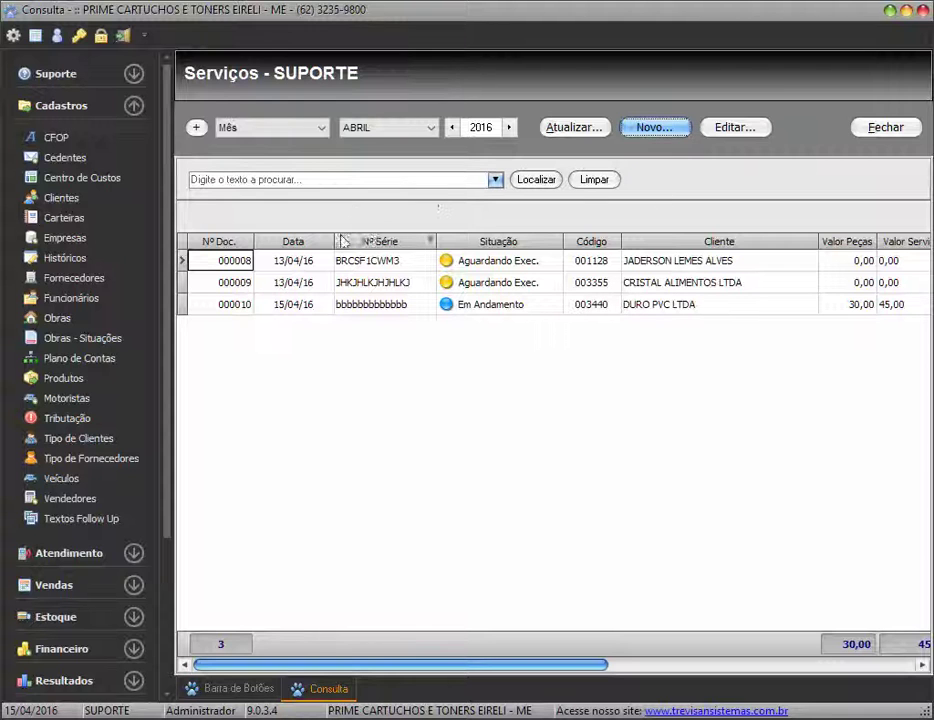
{"action": "left_click", "coordinate": [575, 127]}
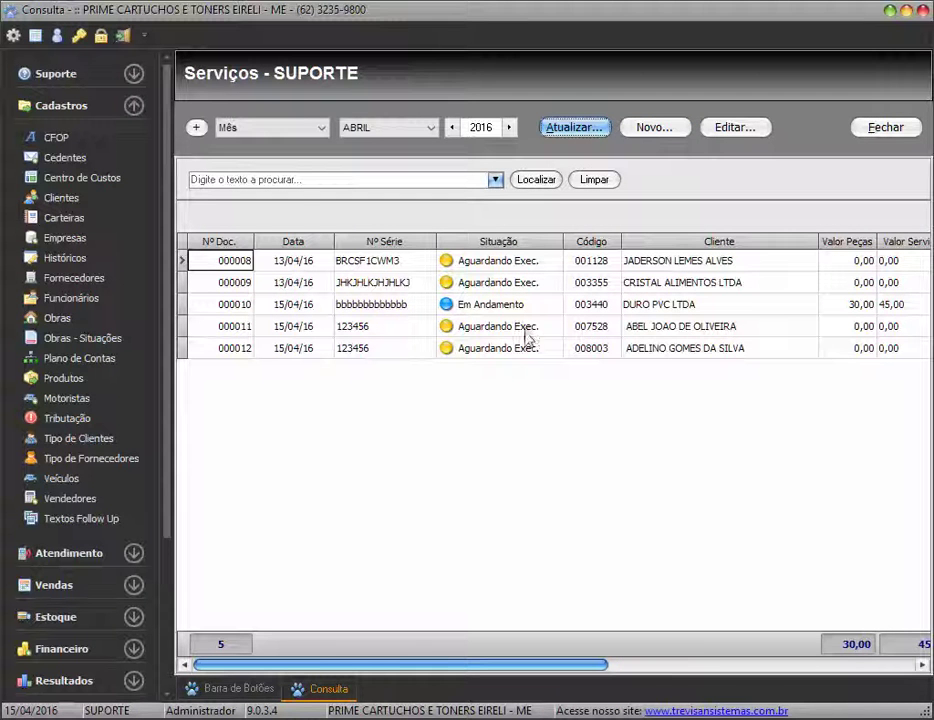
Select order 000012 in the list and reopen it
{"action": "left_click", "coordinate": [510, 349]}
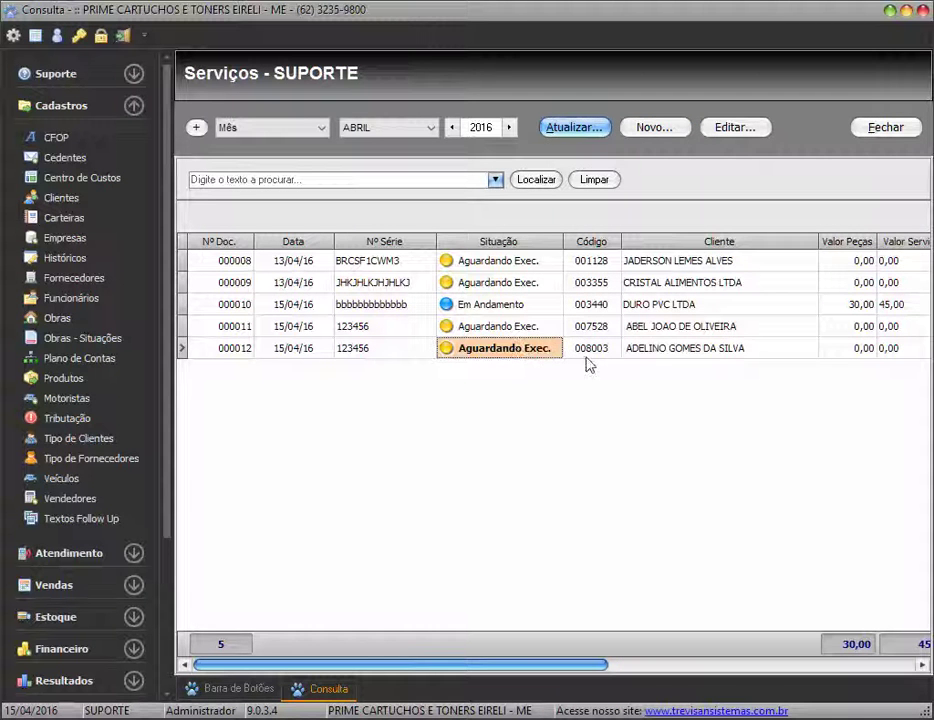
{"action": "left_click", "coordinate": [660, 352]}
{"action": "left_click", "coordinate": [538, 352]}
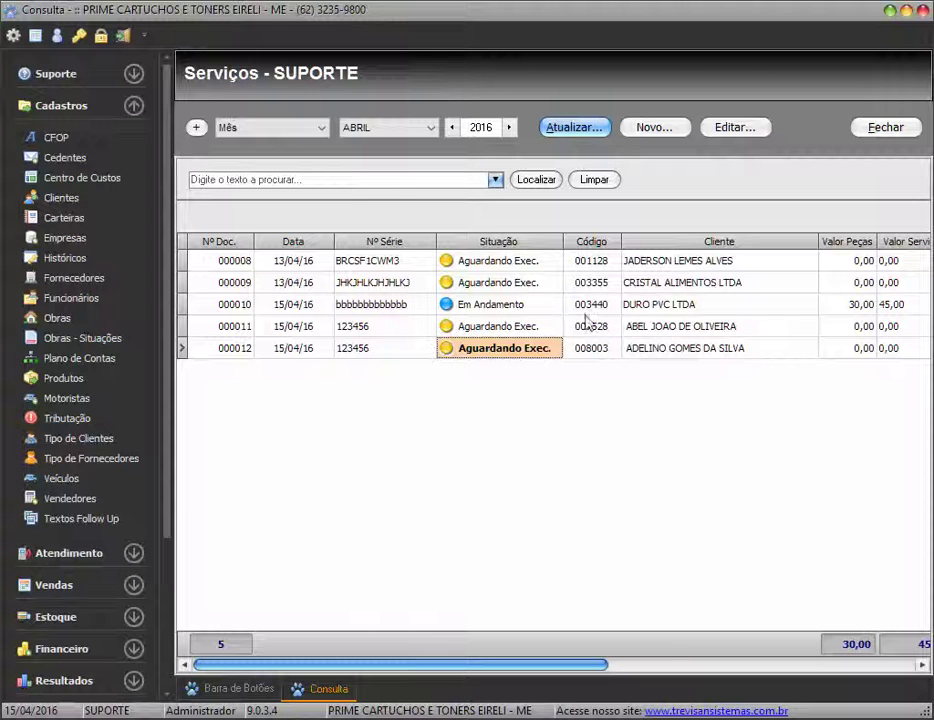
{"action": "double_click", "coordinate": [536, 352]}
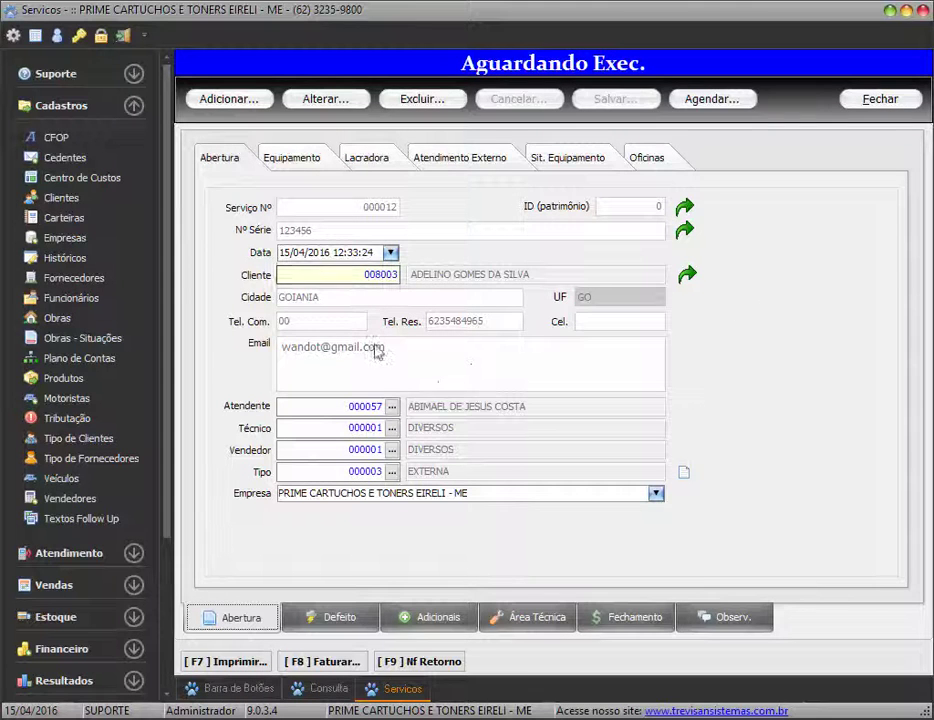
Assign technician 000005 to order 000012, discard the empty item row, then close and refresh the list
{"action": "left_click", "coordinate": [392, 449]}
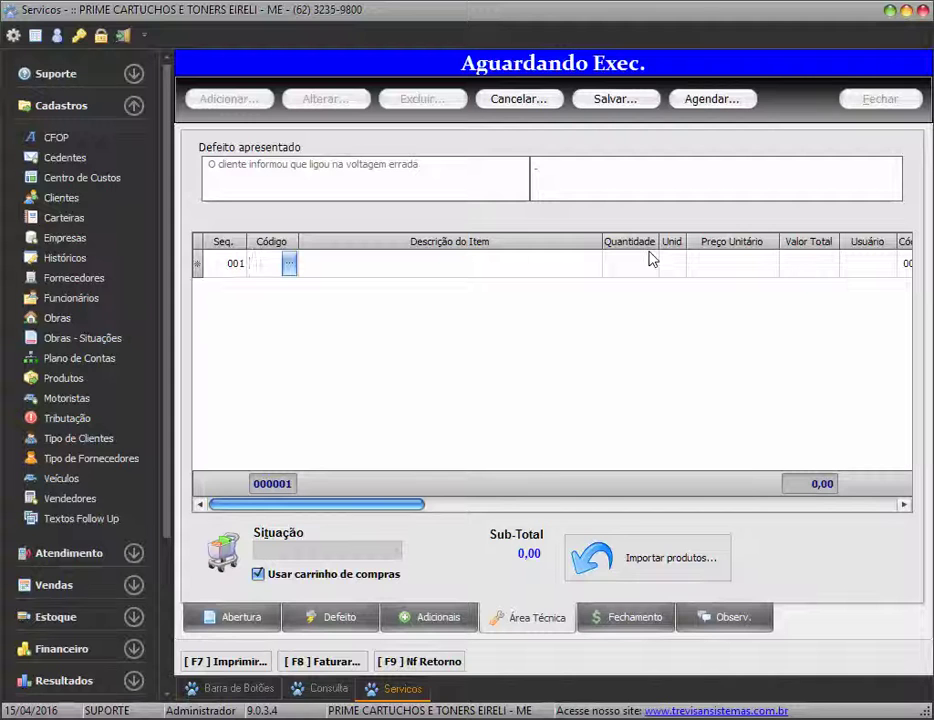
{"action": "key", "text": "Escape"}
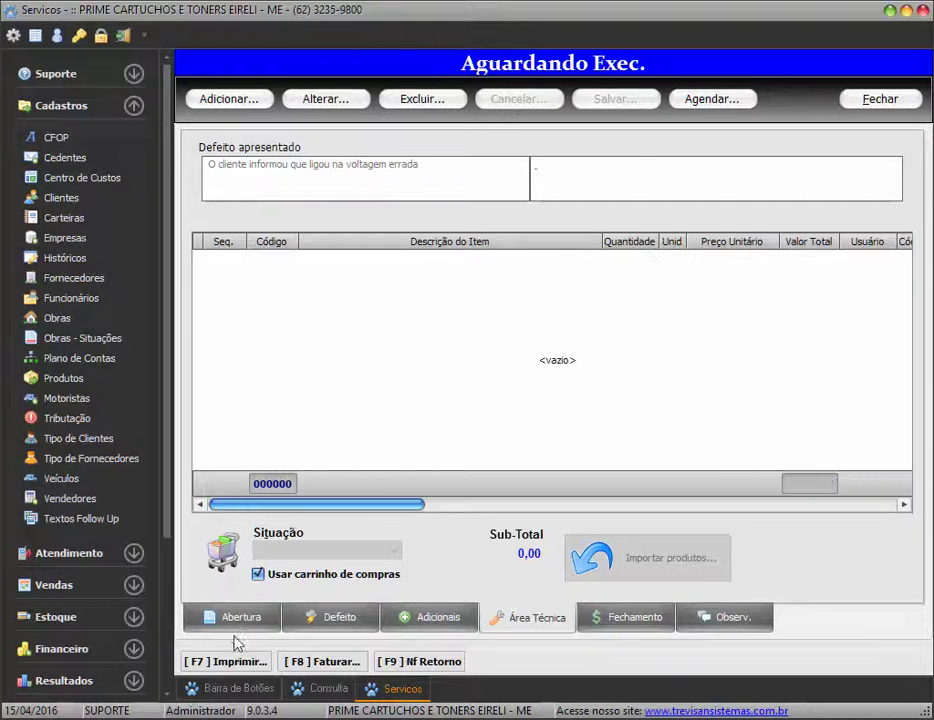
{"action": "left_click", "coordinate": [235, 625]}
{"action": "left_click", "coordinate": [878, 98]}
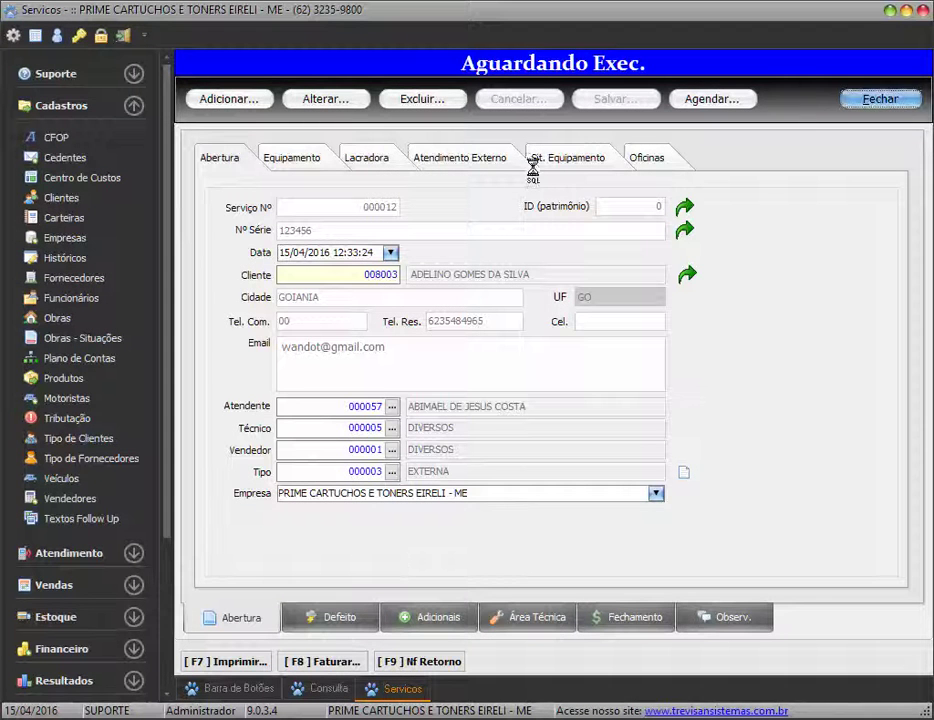
{"action": "left_click", "coordinate": [573, 128]}
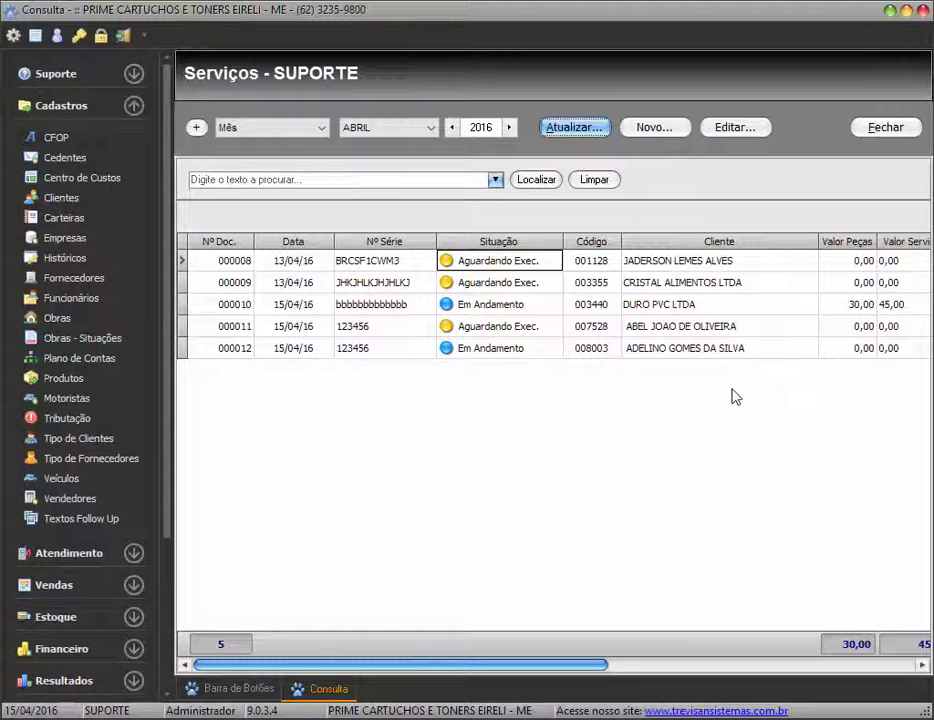
Reopen order 000012, check technician code 000005, and show its empty Área Técnica list with subtotal 0,00
{"action": "left_click", "coordinate": [470, 350]}
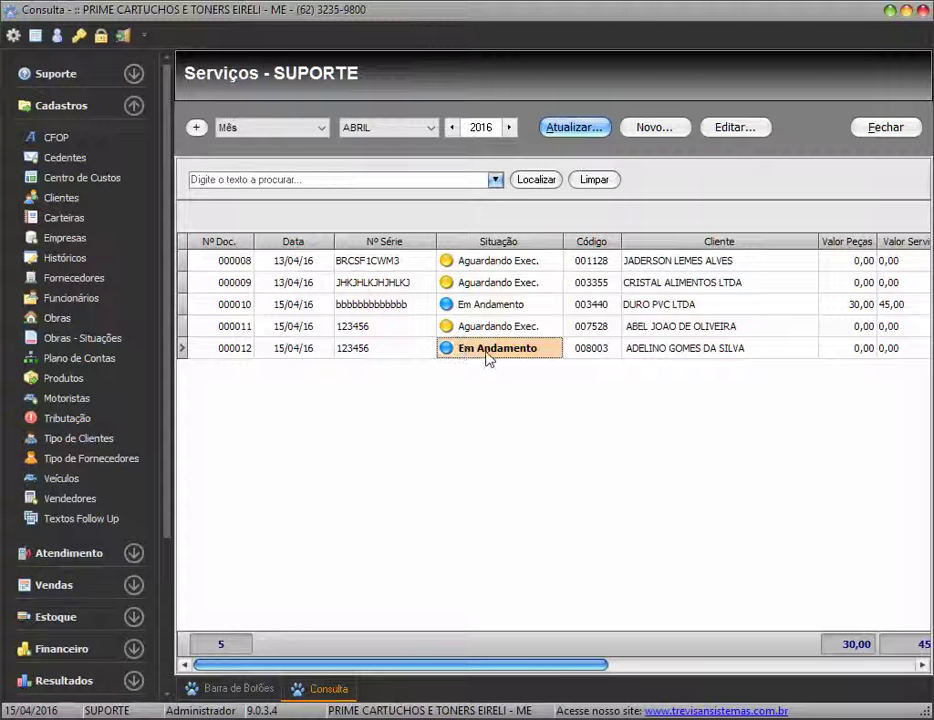
{"action": "double_click", "coordinate": [484, 350]}
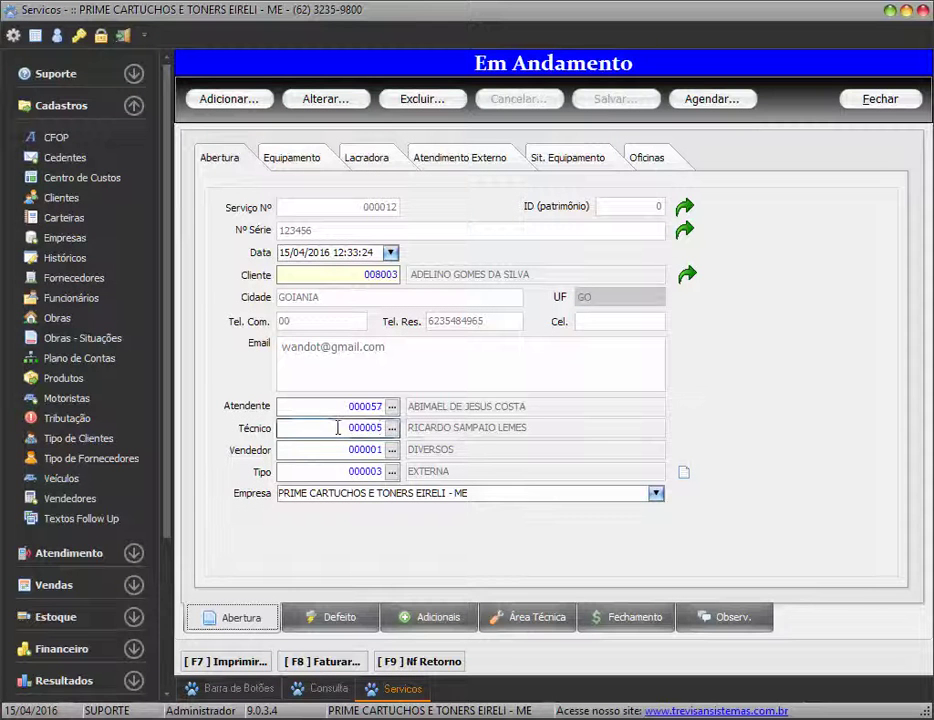
{"action": "left_click_drag", "start_coordinate": [348, 428], "coordinate": [388, 430]}
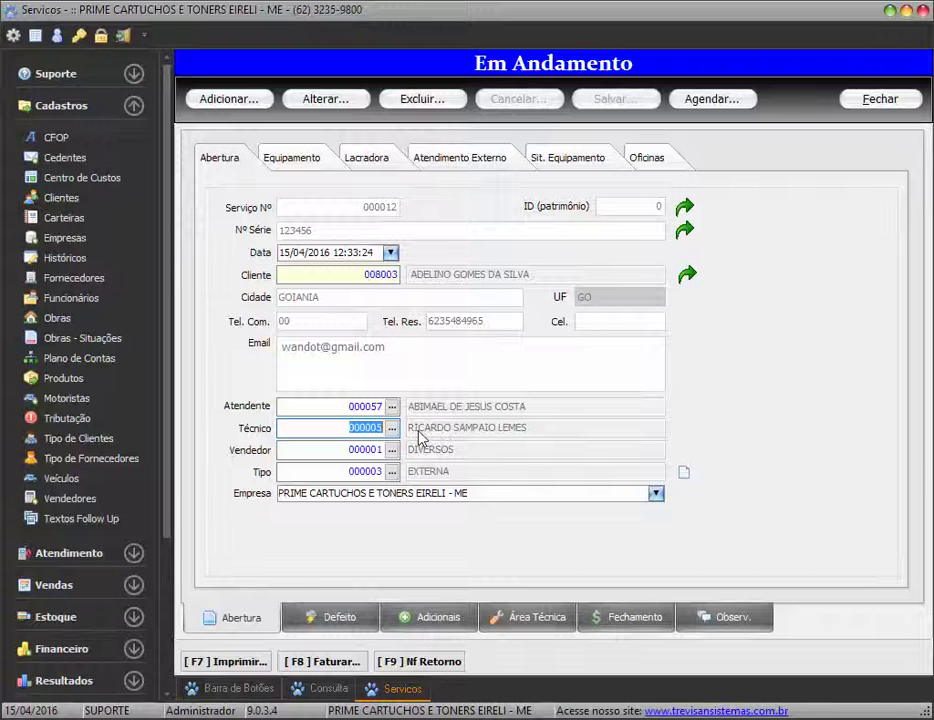
{"action": "left_click", "coordinate": [347, 428]}
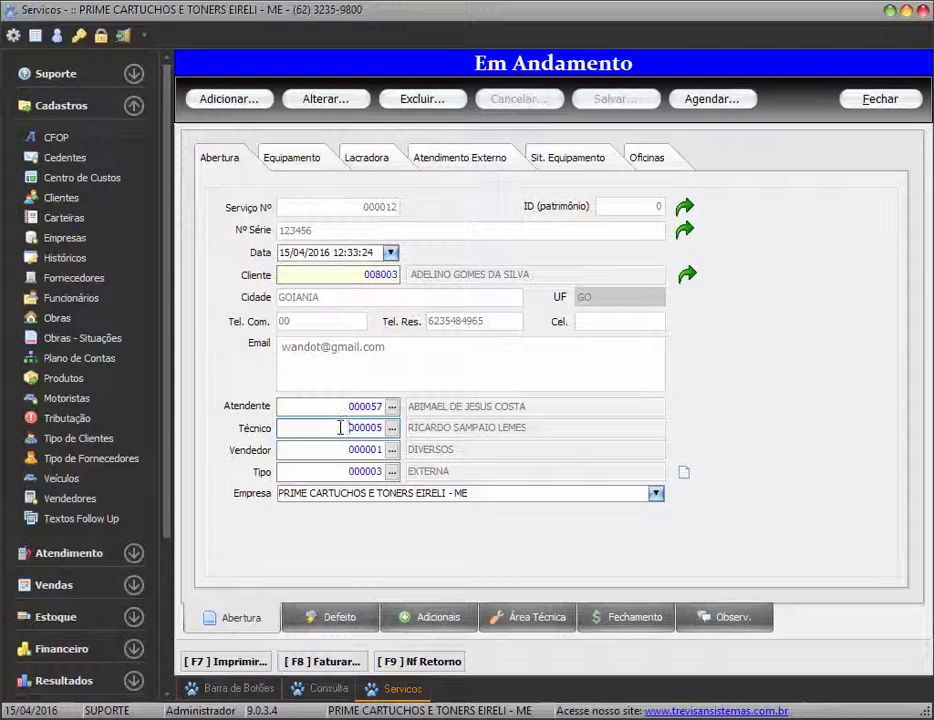
{"action": "left_click_drag", "start_coordinate": [345, 428], "coordinate": [405, 435]}
{"action": "left_click", "coordinate": [340, 428]}
{"action": "left_click_drag", "start_coordinate": [340, 430], "coordinate": [397, 428]}
{"action": "left_click", "coordinate": [540, 618]}
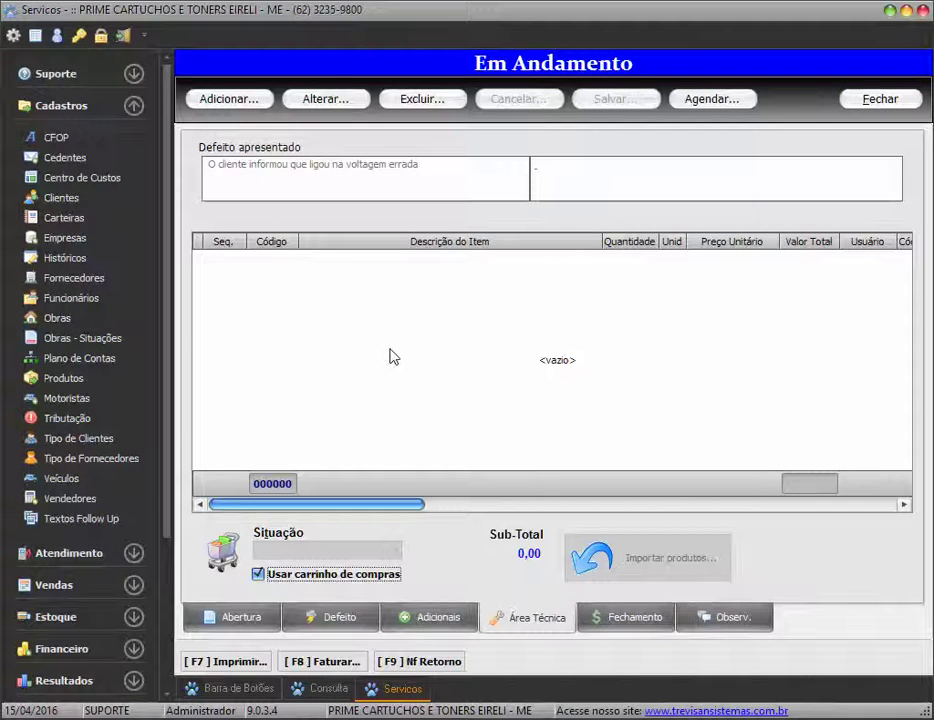
Add product 1578, CILINDRO BROTHER DR110, on item line 001 from a 'cil' product search
{"action": "left_click", "coordinate": [352, 291]}
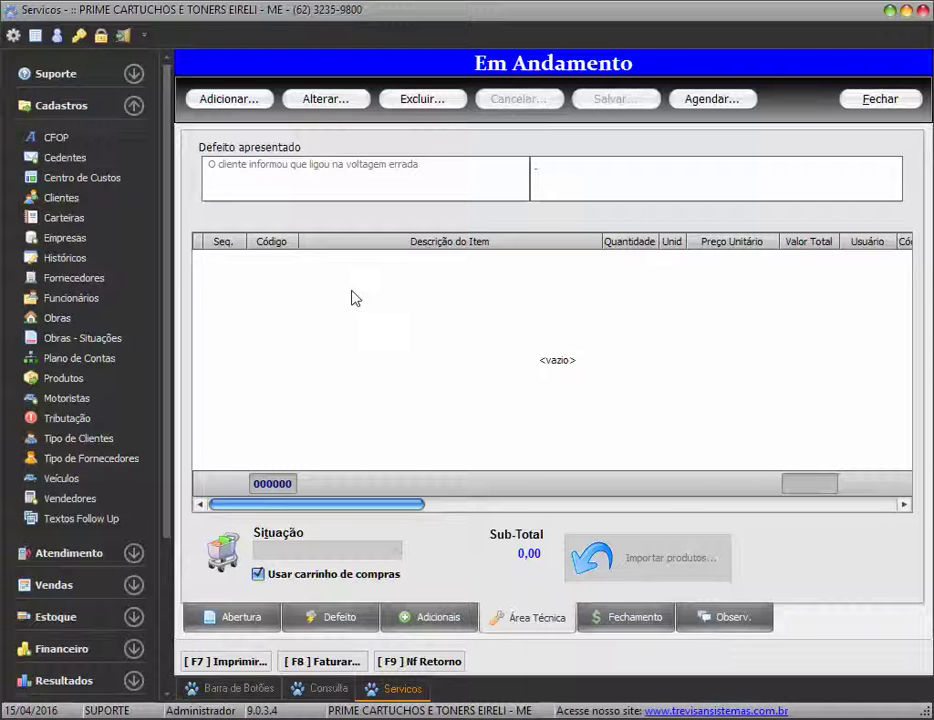
{"action": "key", "text": "Insert"}
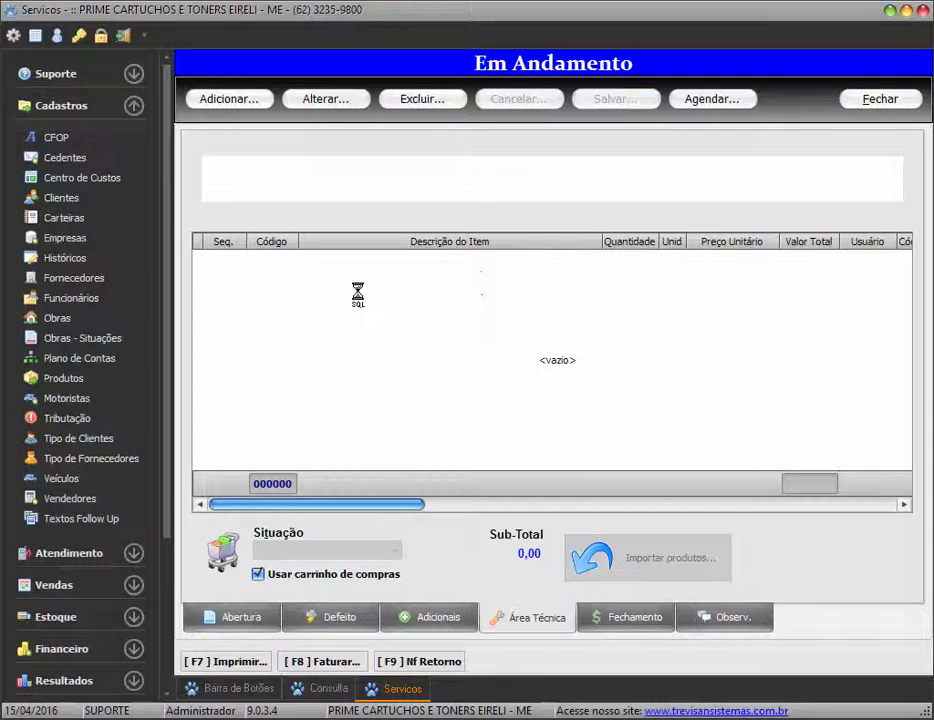
{"action": "left_click", "coordinate": [290, 263]}
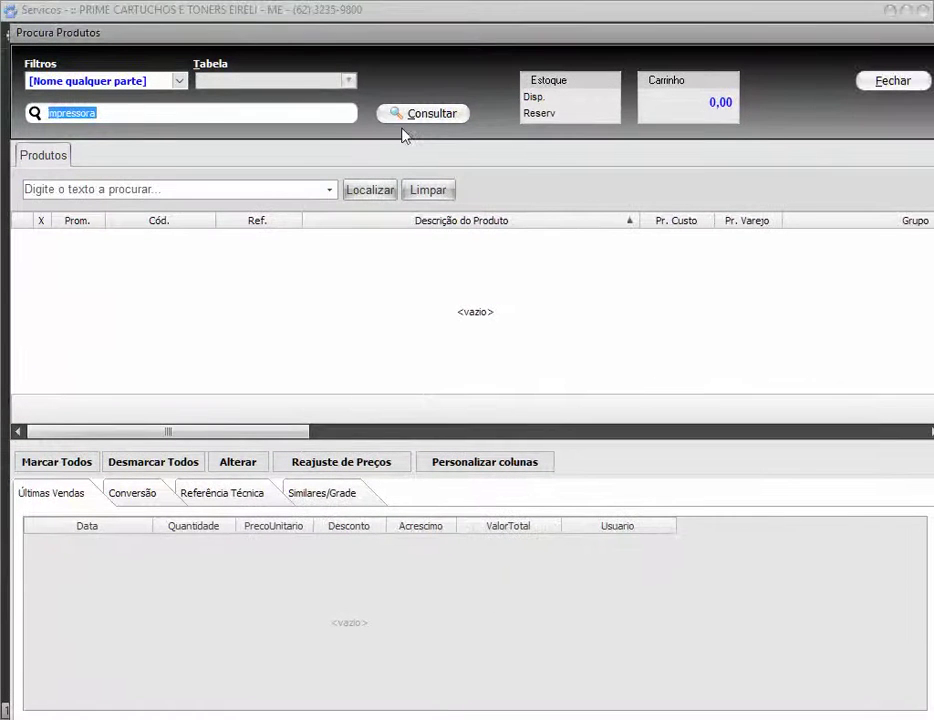
{"action": "key", "text": "BackSpace"}
{"action": "type", "text": "cilindro"}
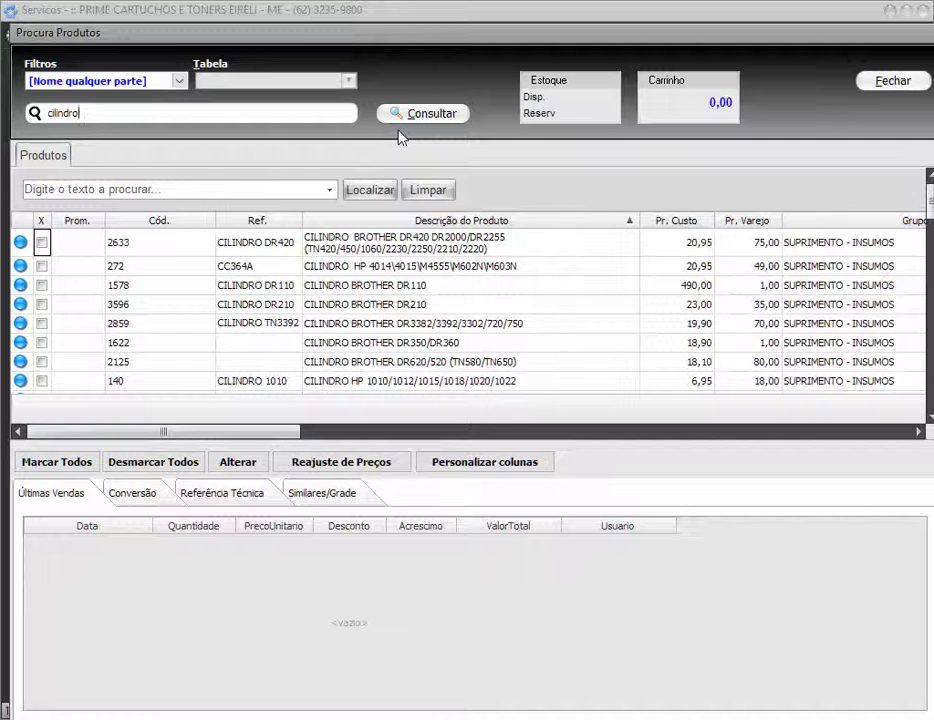
{"action": "double_click", "coordinate": [392, 285]}
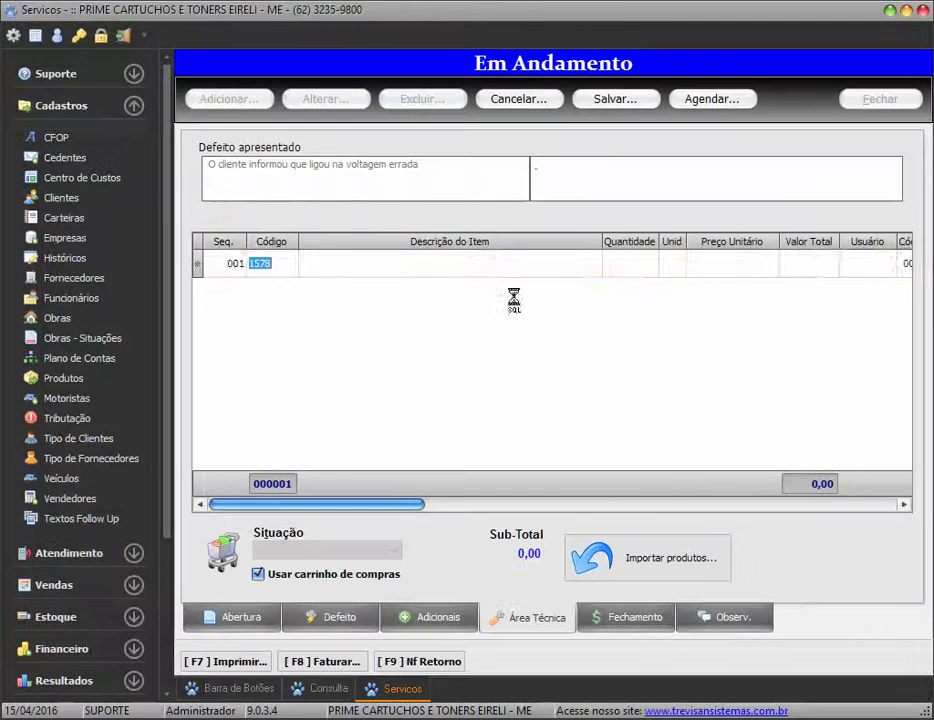
Enter quantity 1 and unit price 25,60 for the DR110 item
{"action": "key", "text": "Return"}
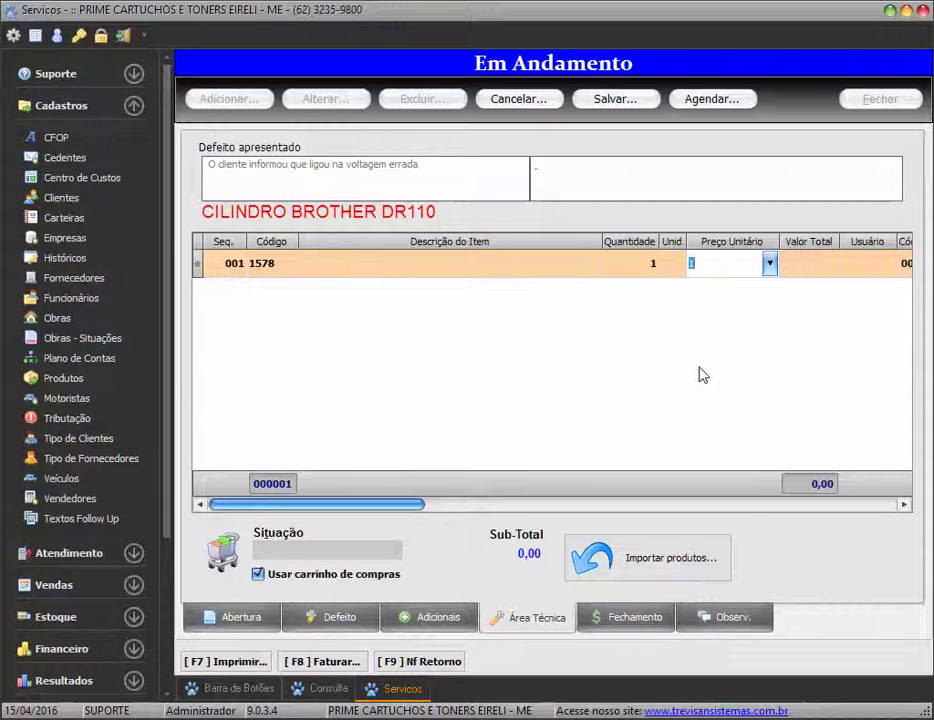
{"action": "type", "text": ",60"}
{"action": "key", "text": "Tab"}
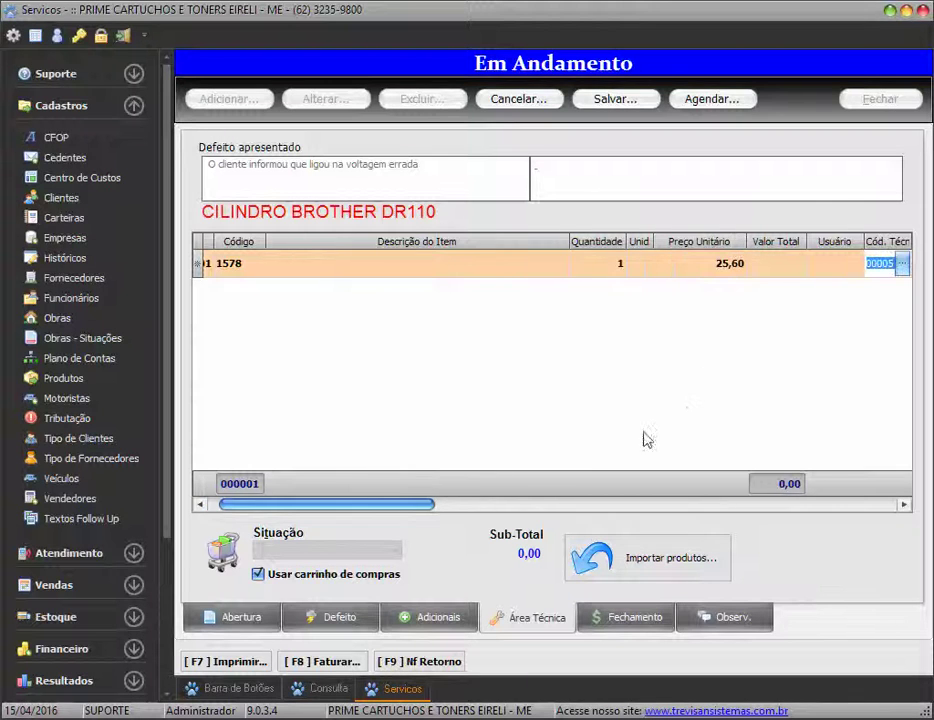
{"action": "left_click_drag", "start_coordinate": [388, 507], "coordinate": [530, 507]}
{"action": "left_click_drag", "start_coordinate": [463, 236], "coordinate": [507, 233]}
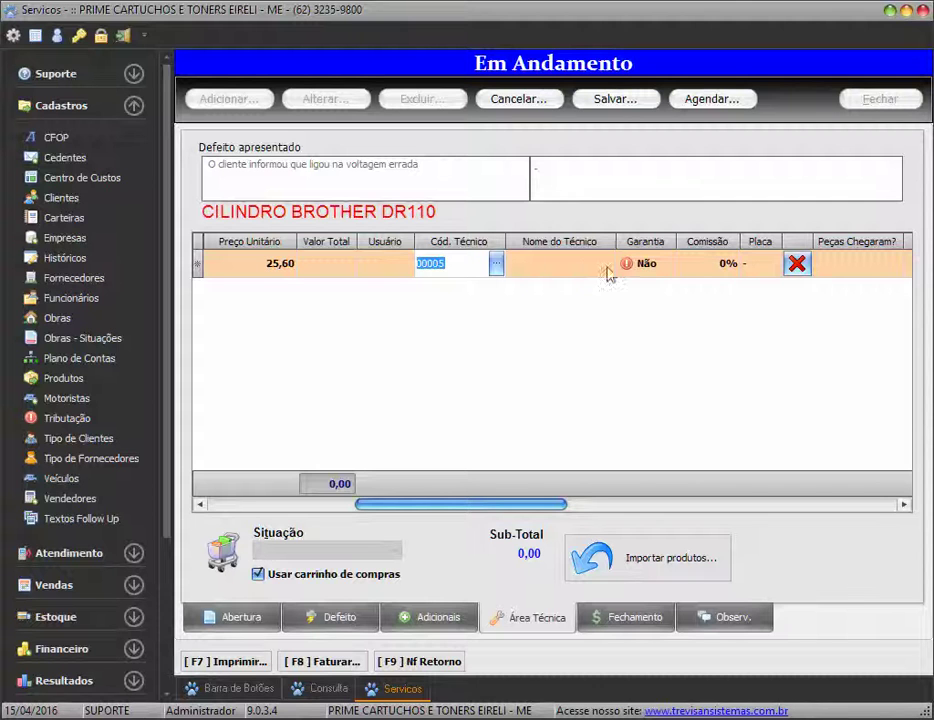
{"action": "left_click_drag", "start_coordinate": [475, 265], "coordinate": [410, 262]}
Toggle the item's Garantia between Sim and Não, leaving it at Não
{"action": "left_click", "coordinate": [660, 267]}
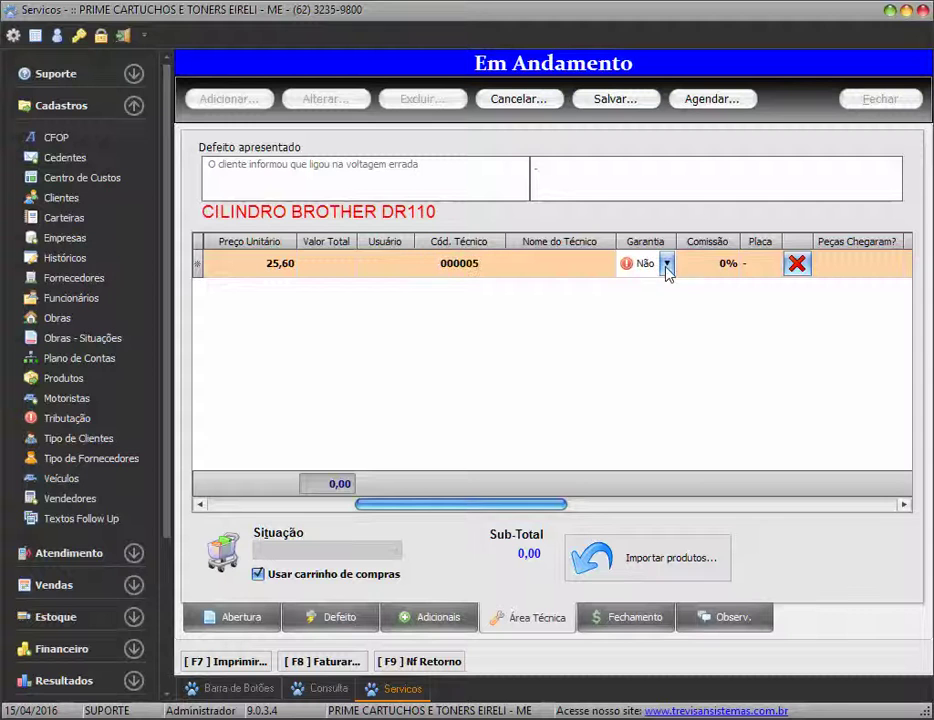
{"action": "left_click", "coordinate": [666, 265]}
{"action": "left_click", "coordinate": [646, 301]}
{"action": "left_click", "coordinate": [667, 264]}
{"action": "left_click", "coordinate": [667, 285]}
{"action": "left_click", "coordinate": [667, 264]}
{"action": "left_click", "coordinate": [650, 302]}
{"action": "left_click", "coordinate": [662, 265]}
{"action": "left_click", "coordinate": [658, 288]}
Narrow the Complemento column, commit the item, and dismiss the zero-stock warning
{"action": "left_click_drag", "start_coordinate": [534, 507], "coordinate": [882, 501]}
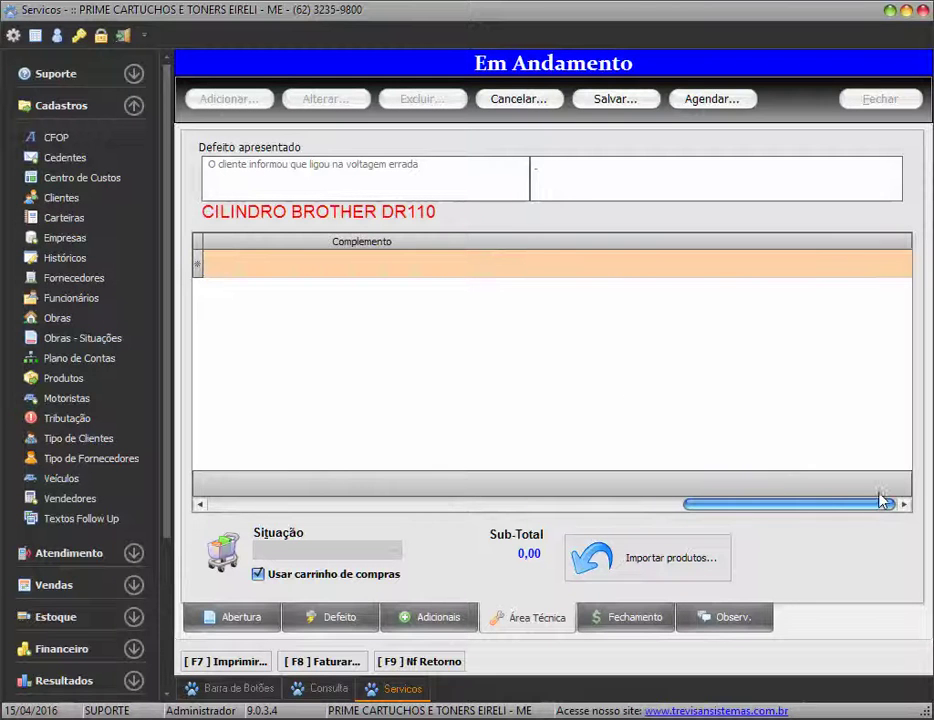
{"action": "left_click_drag", "start_coordinate": [909, 240], "coordinate": [438, 240]}
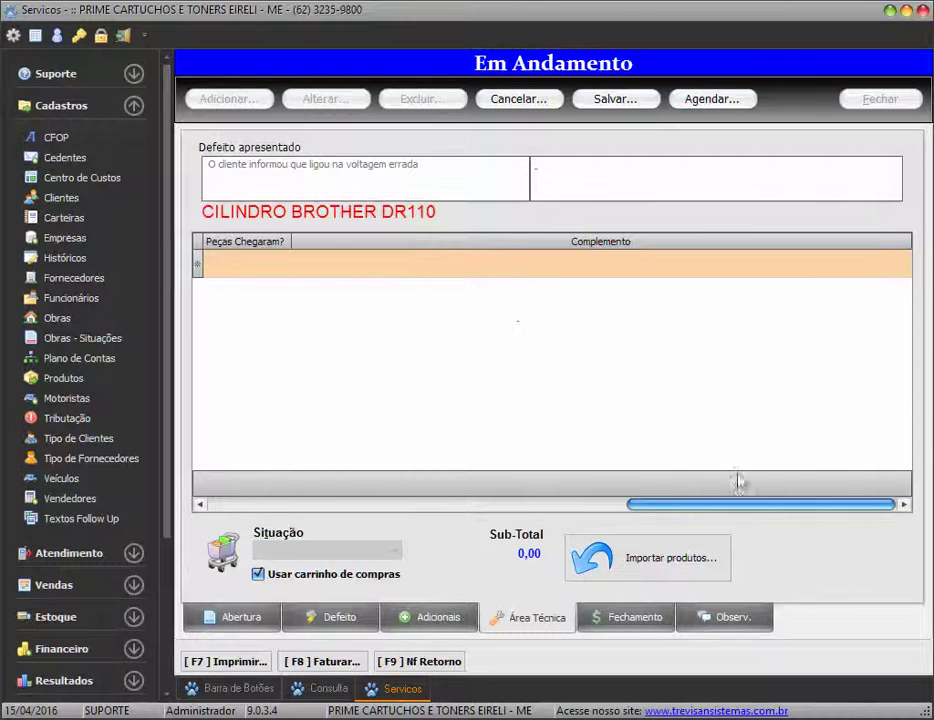
{"action": "left_click_drag", "start_coordinate": [909, 237], "coordinate": [559, 238]}
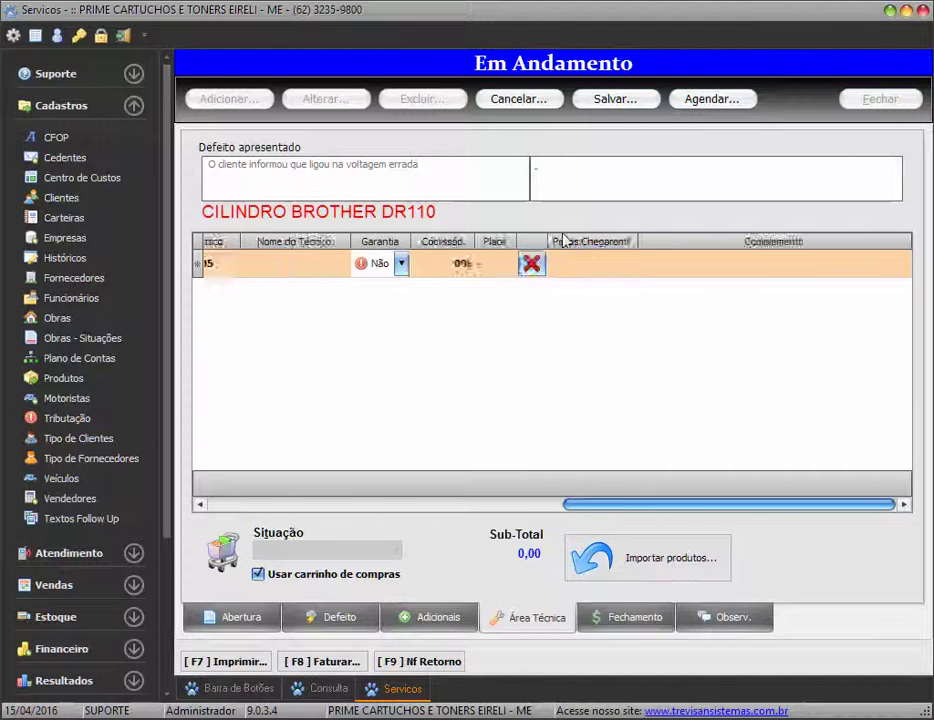
{"action": "left_click_drag", "start_coordinate": [755, 509], "coordinate": [558, 505]}
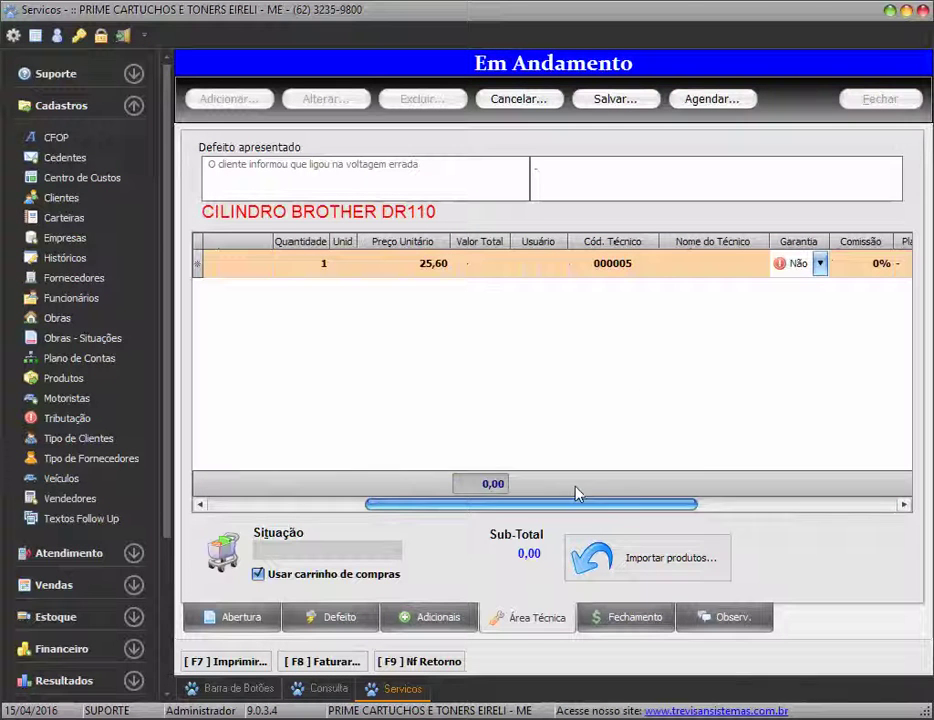
{"action": "left_click", "coordinate": [684, 388]}
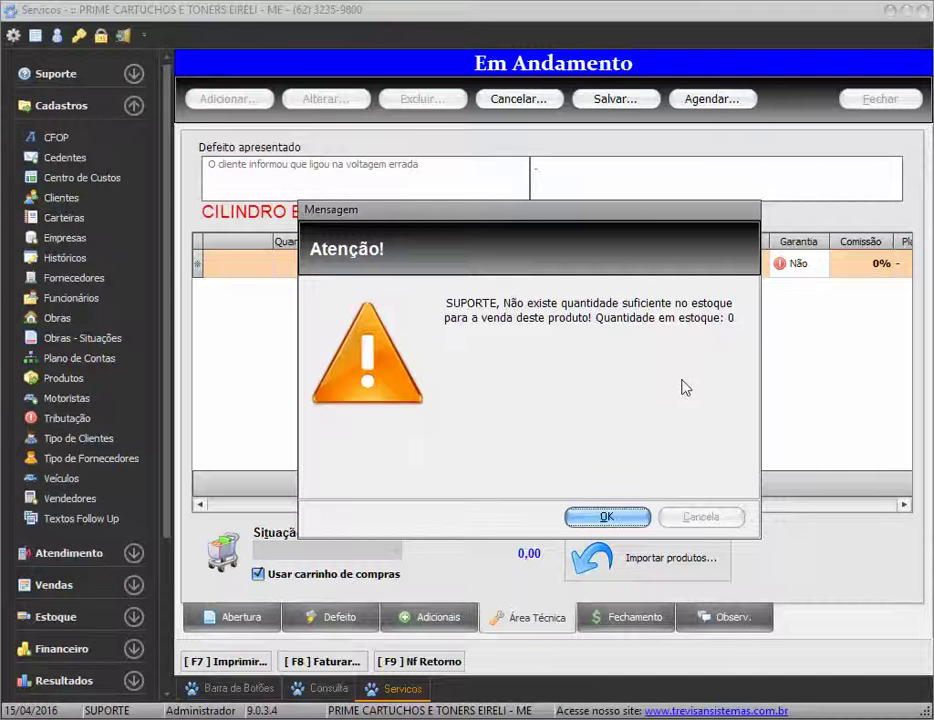
{"action": "key", "text": "Return"}
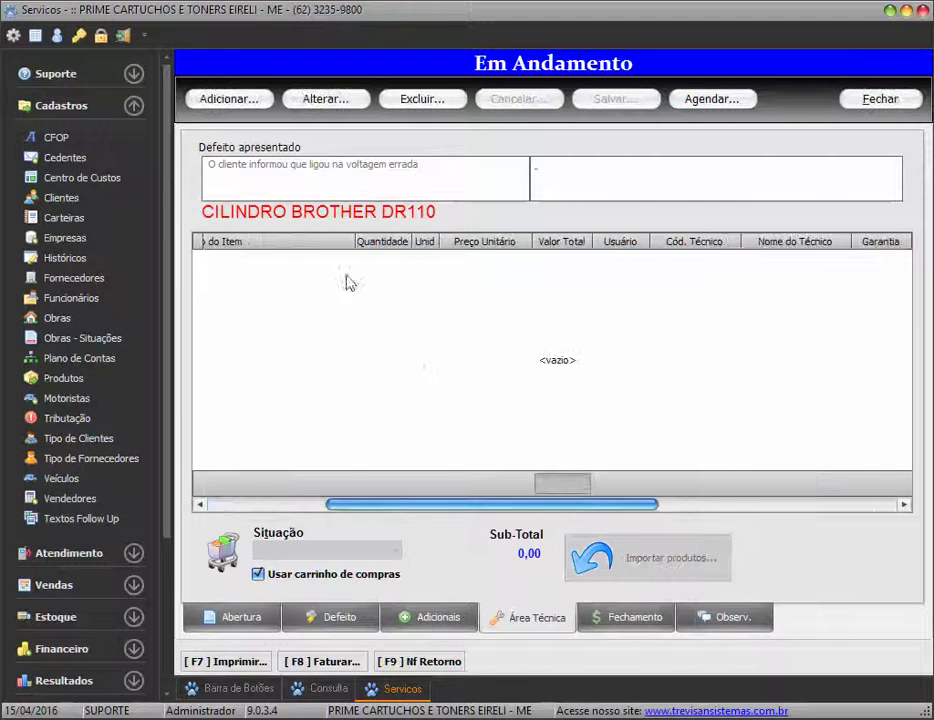
{"action": "double_click", "coordinate": [298, 317]}
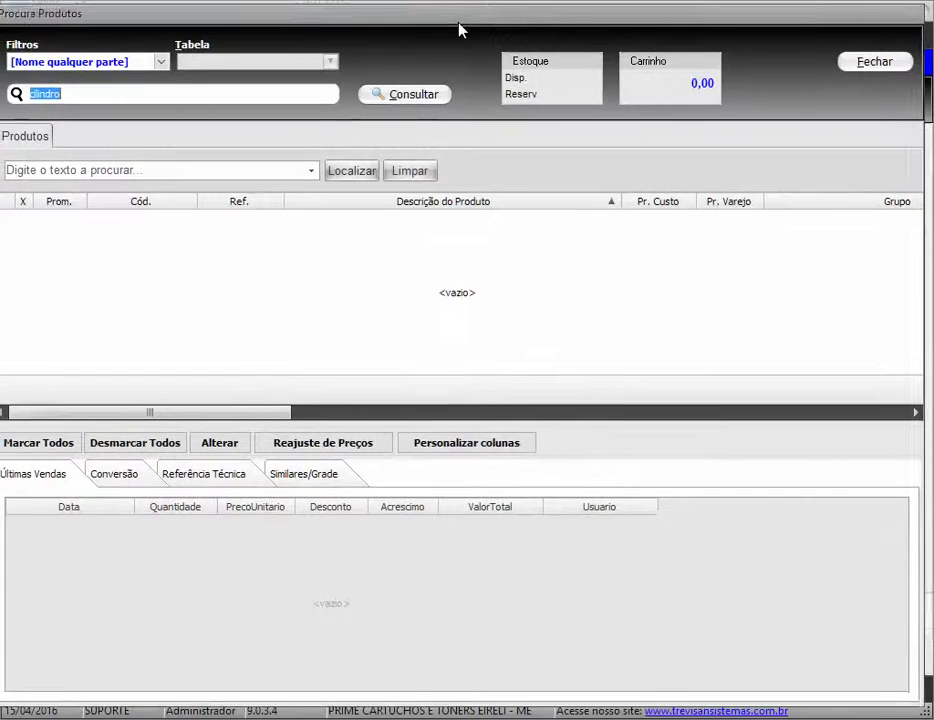
Run the cylinder search and locate the DR3382/3392/3302/720/750 cylinder in the results
{"action": "left_click", "coordinate": [398, 95]}
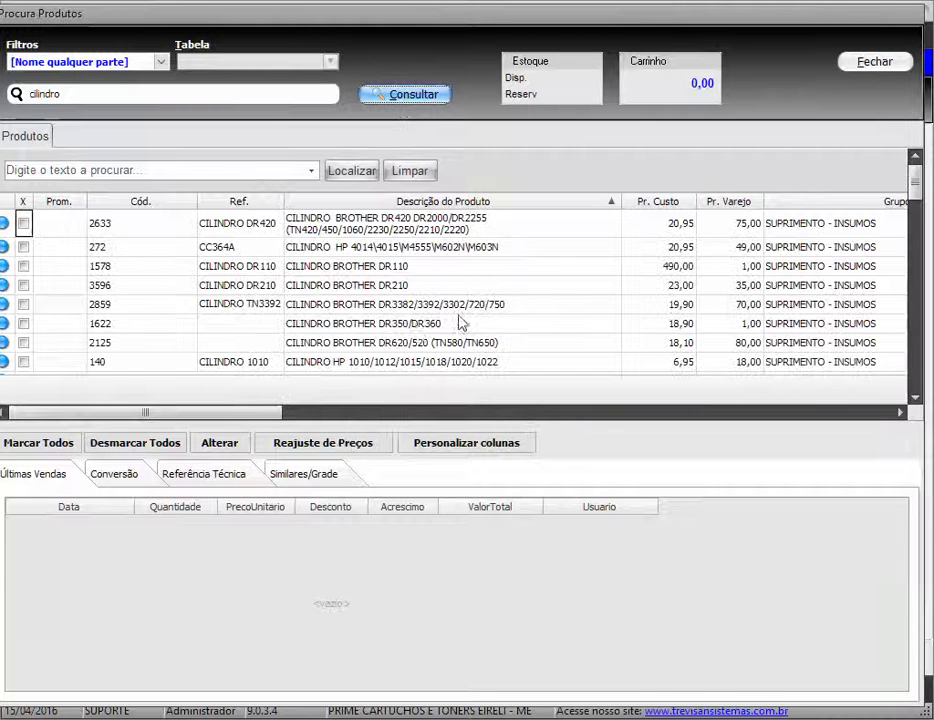
{"action": "left_click", "coordinate": [344, 332]}
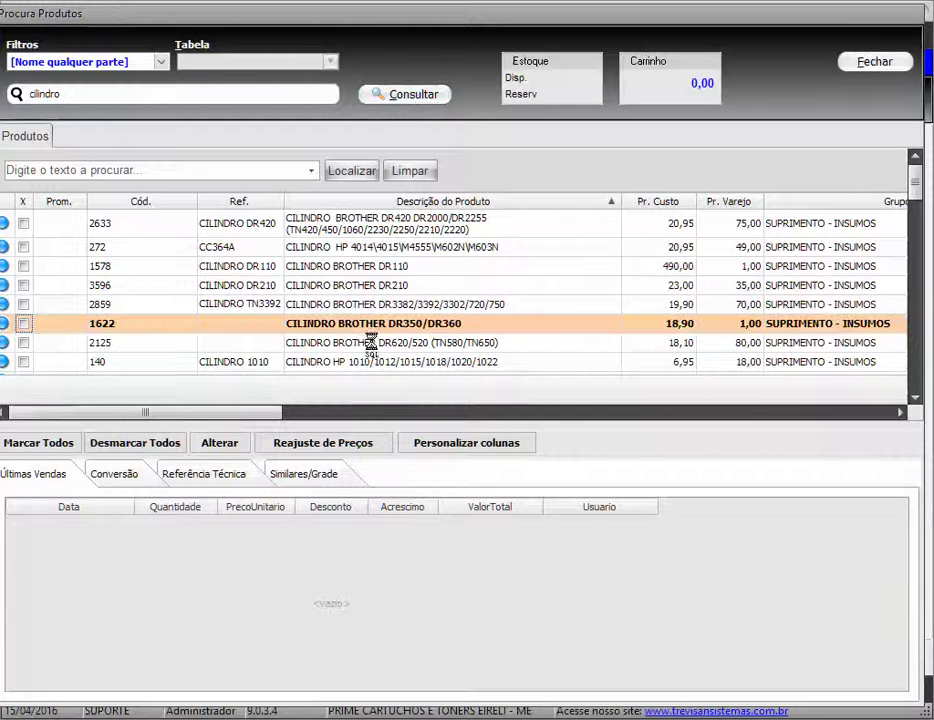
{"action": "key", "text": "Up"}
{"action": "key", "text": "End"}
{"action": "key", "text": "Left"}
{"action": "key", "text": "Left"}
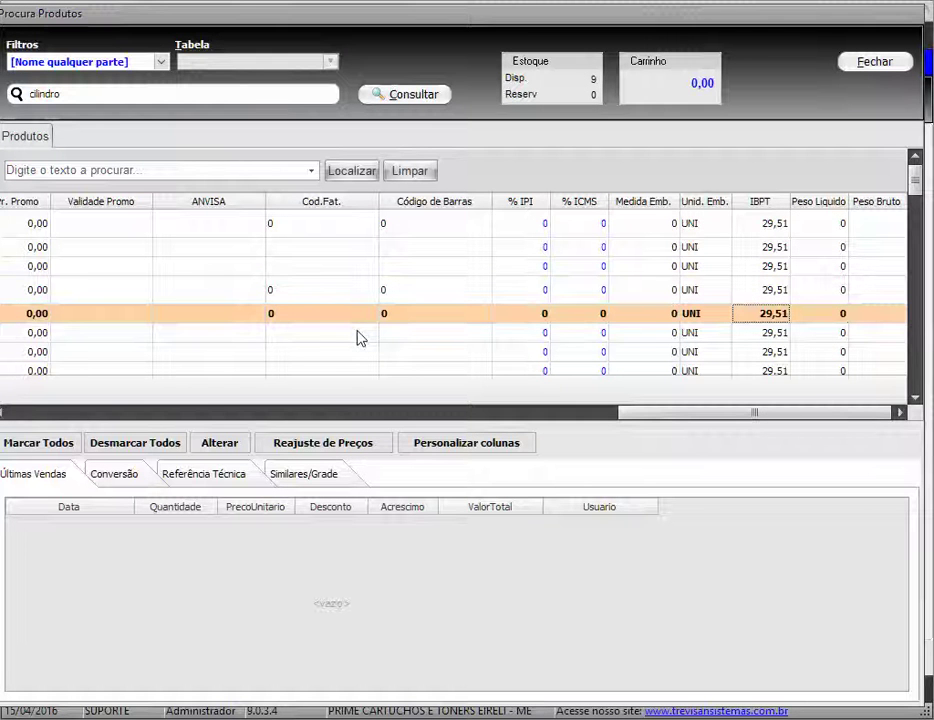
{"action": "left_click", "coordinate": [21, 415]}
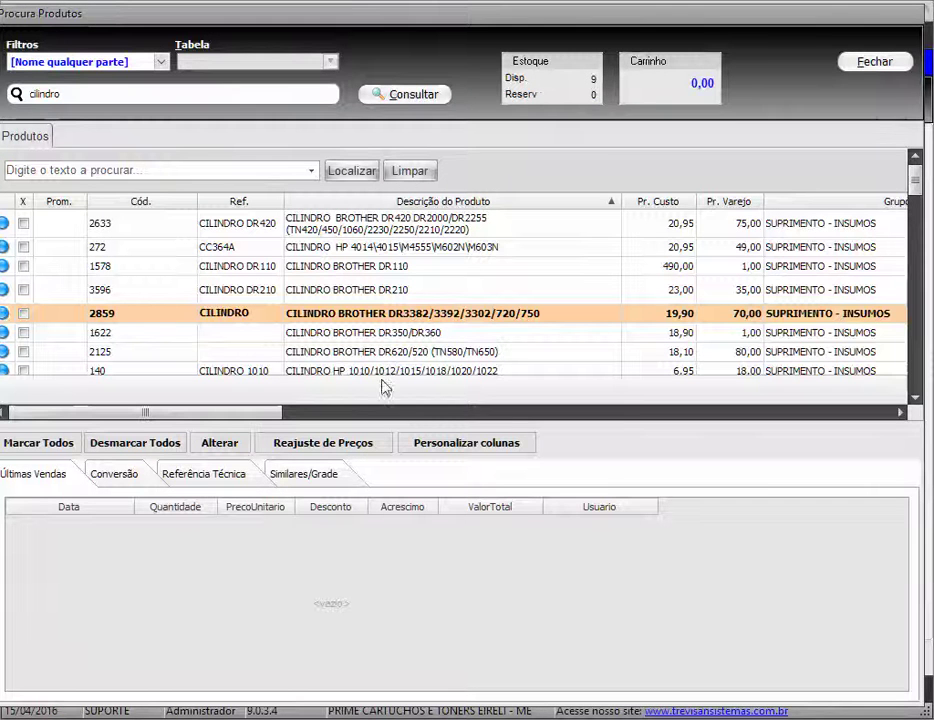
Check product 2859's stock by company, then add it at quantity 1, price 70
{"action": "right_click", "coordinate": [380, 317]}
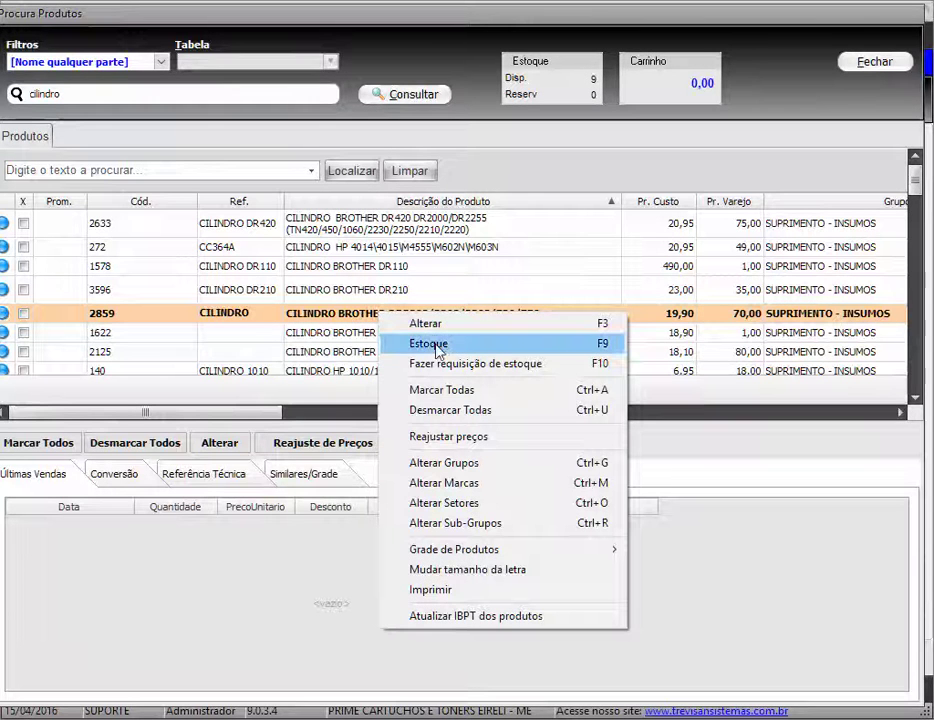
{"action": "left_click", "coordinate": [474, 345]}
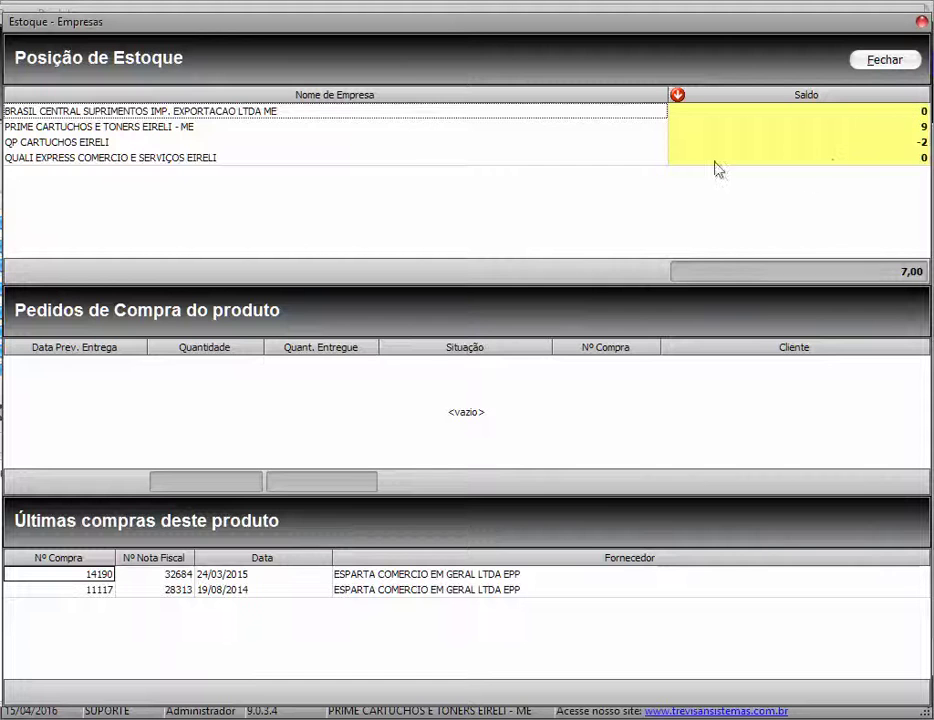
{"action": "left_click", "coordinate": [403, 127]}
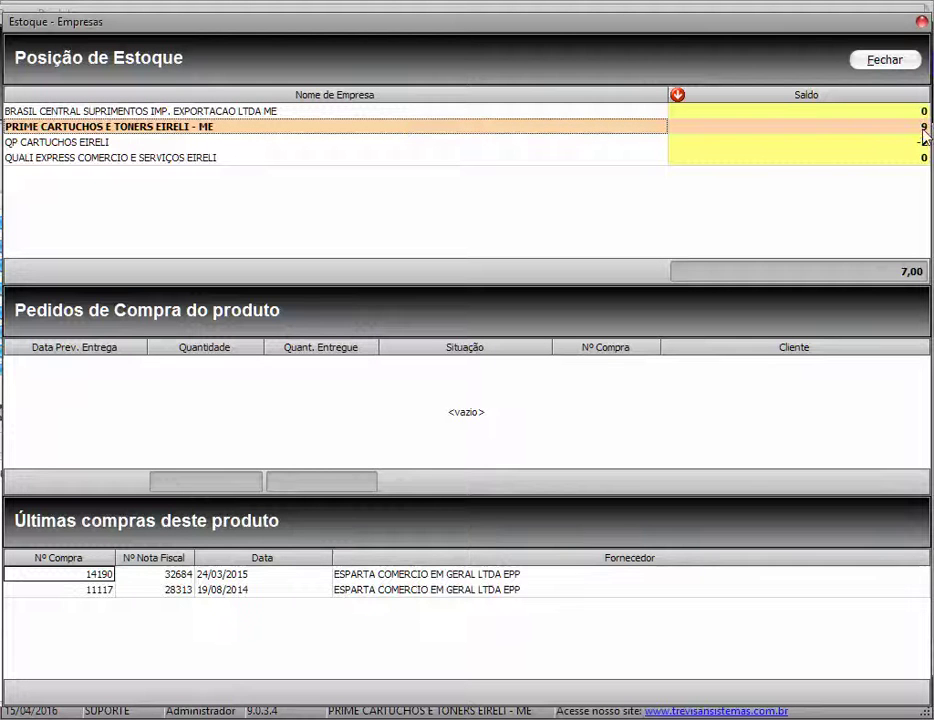
{"action": "left_click", "coordinate": [884, 60]}
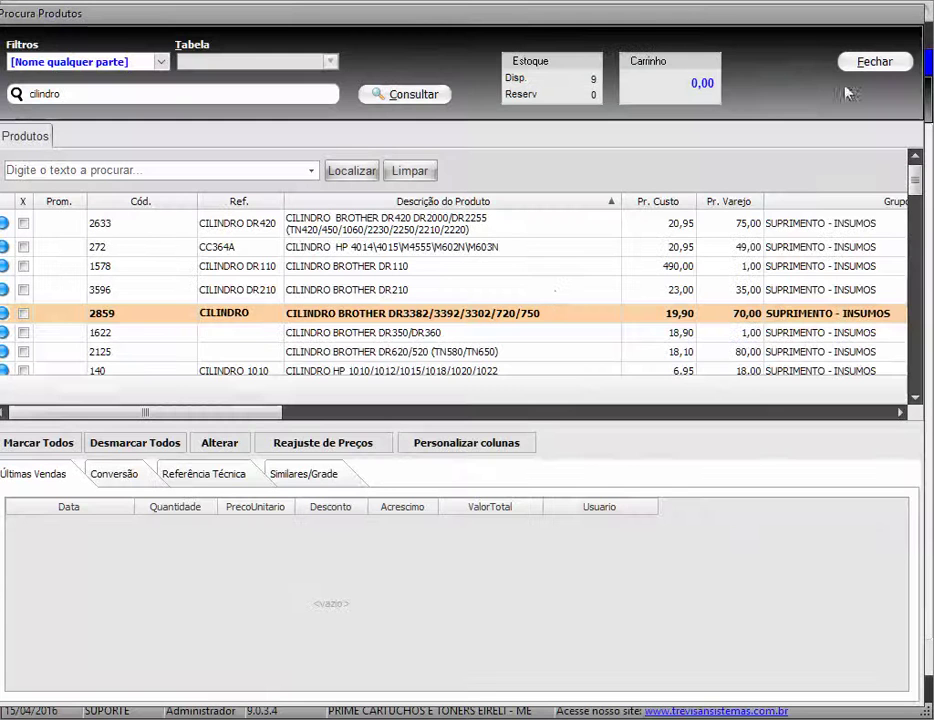
{"action": "double_click", "coordinate": [531, 316]}
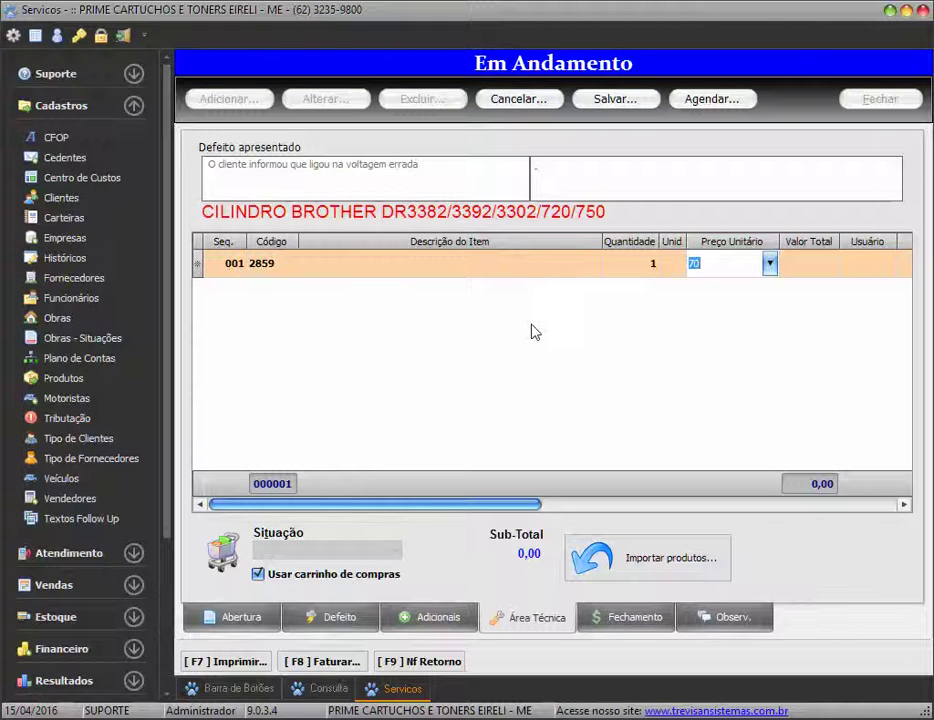
Save the cylinder at 70,00 and add service 2519, Q6470 toner recharge, at 50,00
{"action": "key", "text": "Return"}
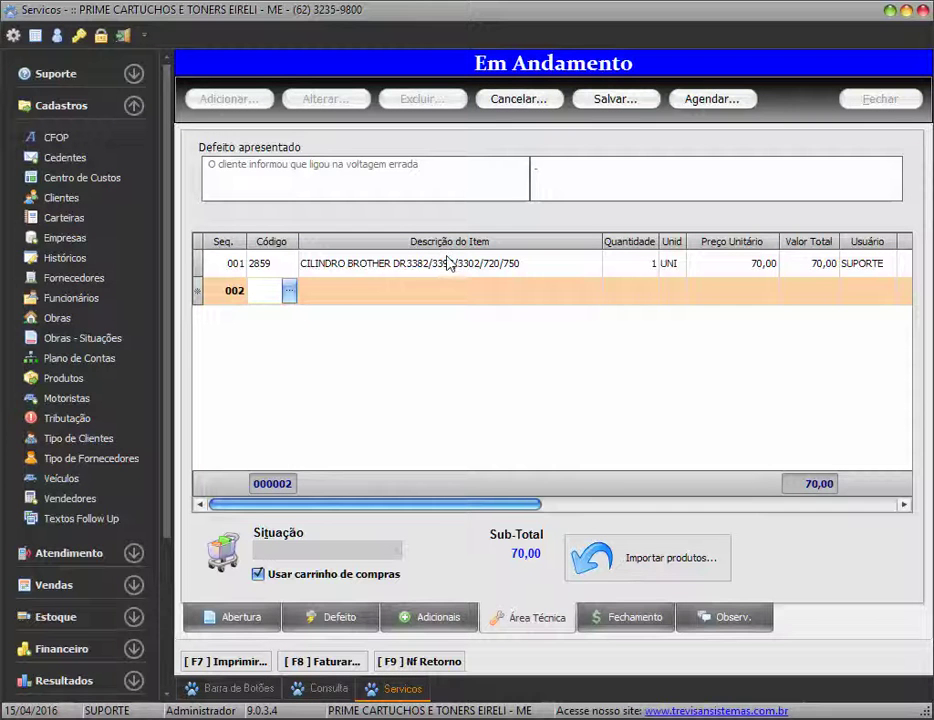
{"action": "left_click", "coordinate": [289, 291]}
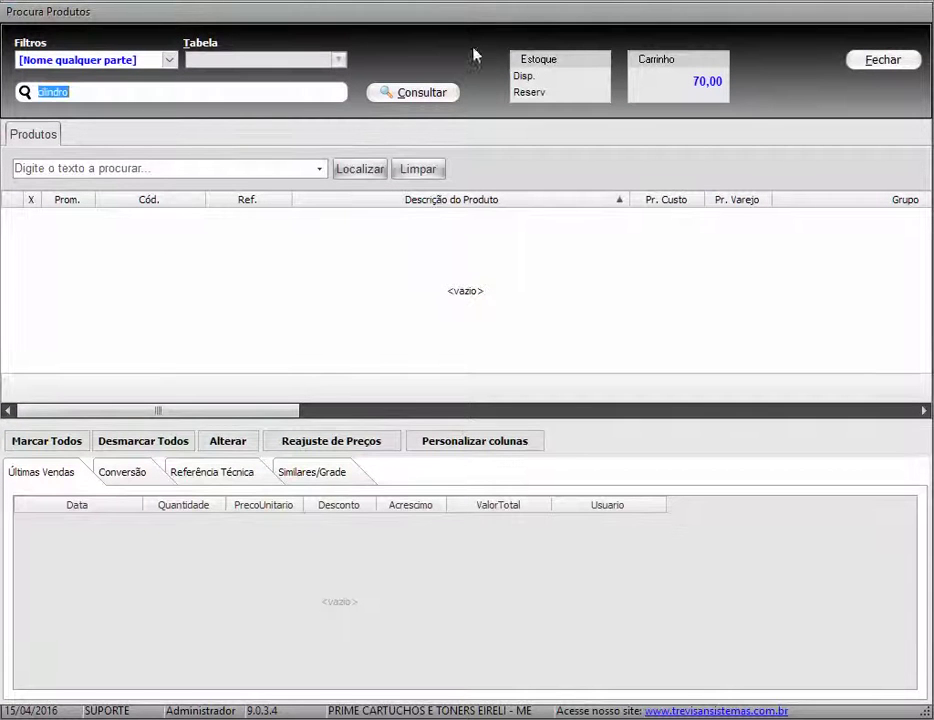
{"action": "type", "text": "serv"}
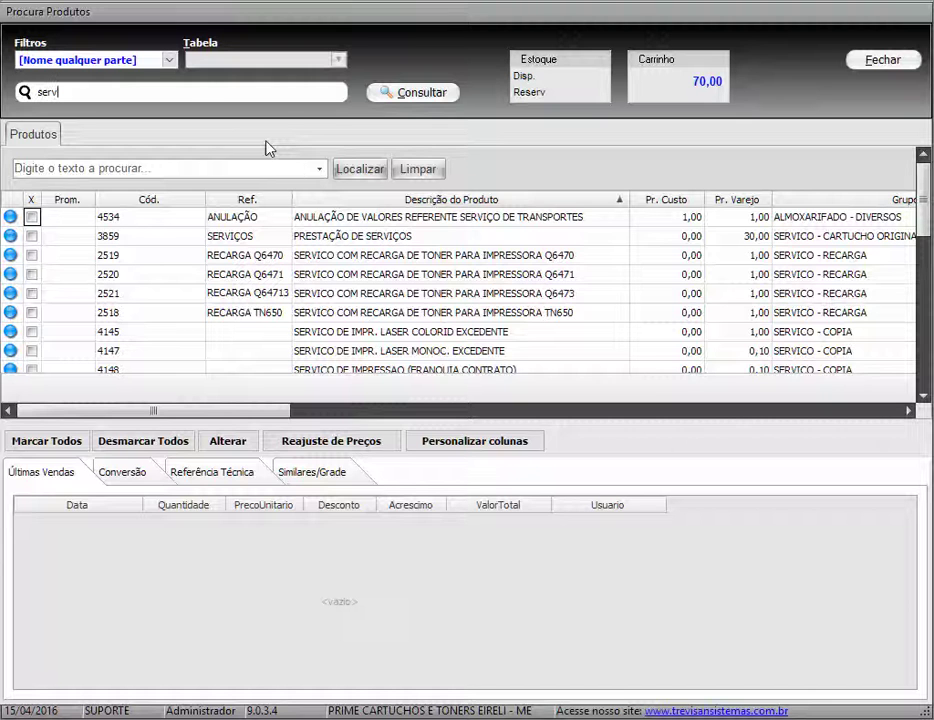
{"action": "left_click", "coordinate": [500, 340]}
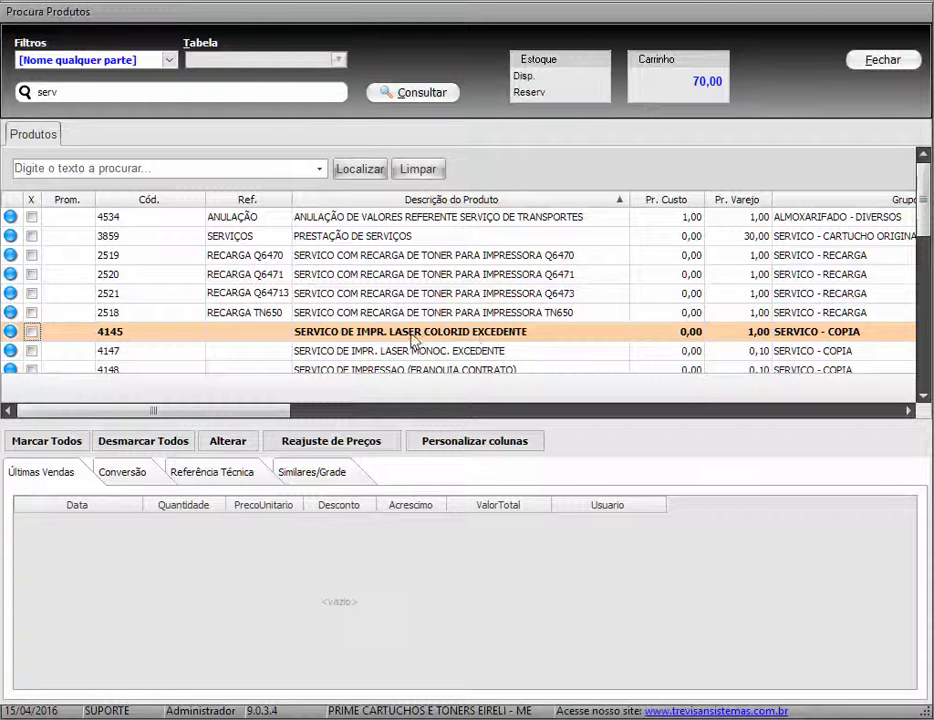
{"action": "left_click", "coordinate": [426, 257]}
{"action": "double_click", "coordinate": [426, 256]}
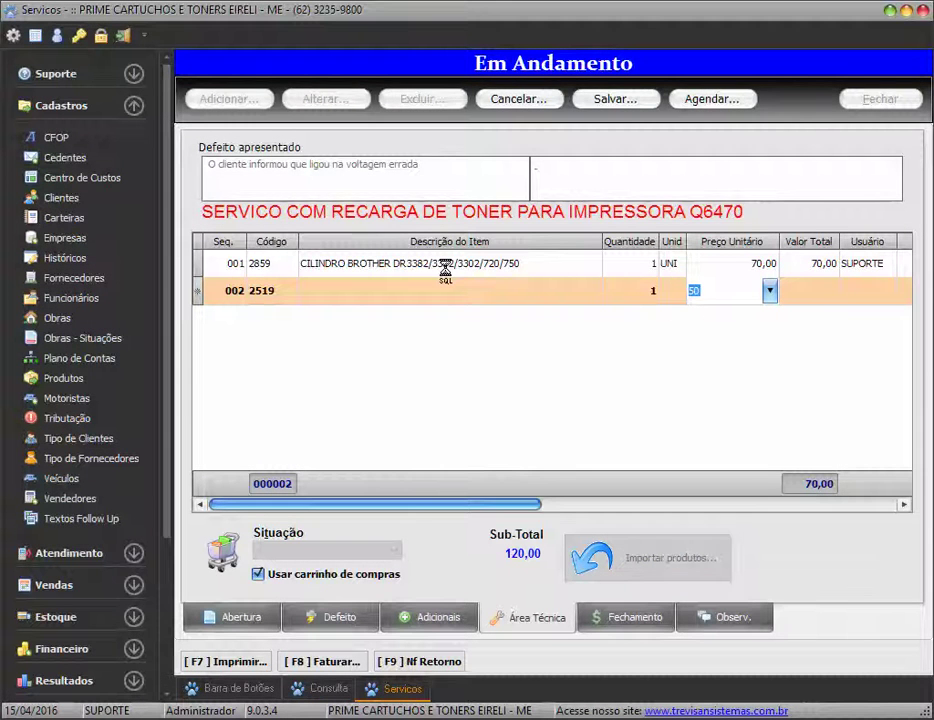
{"action": "key", "text": "Return"}
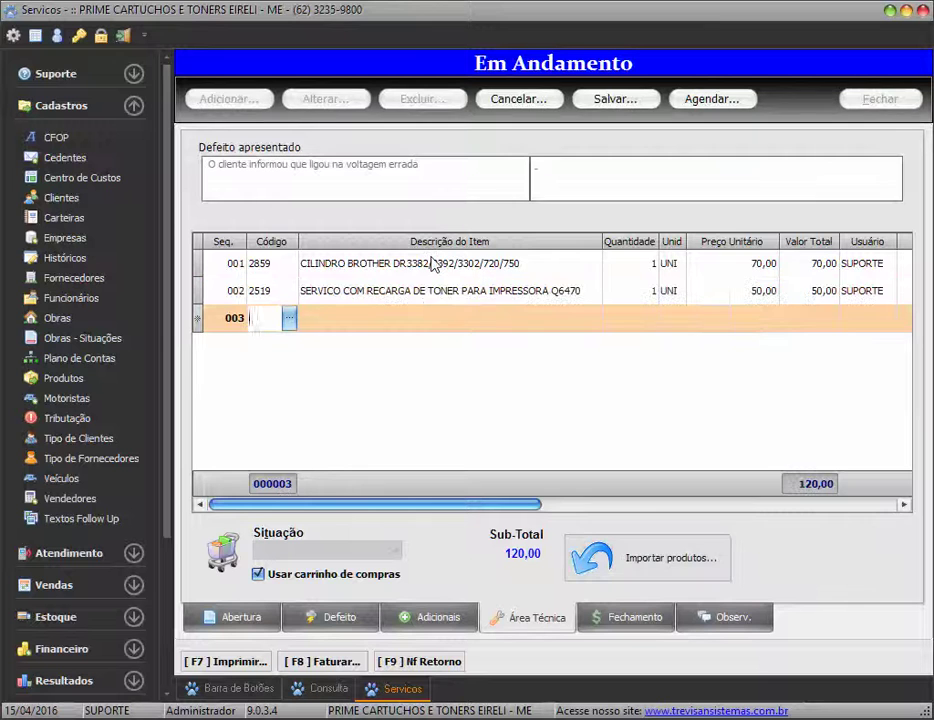
{"action": "key", "text": "Escape"}
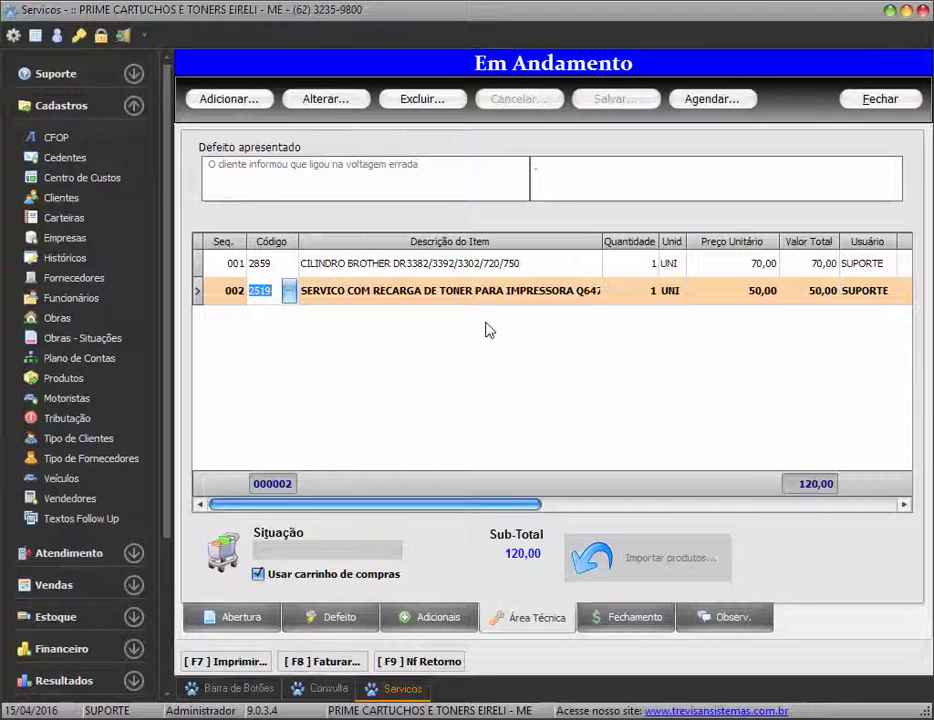
Change order 000012's Situação to Aguardando Retirada and save
{"action": "left_click", "coordinate": [335, 103]}
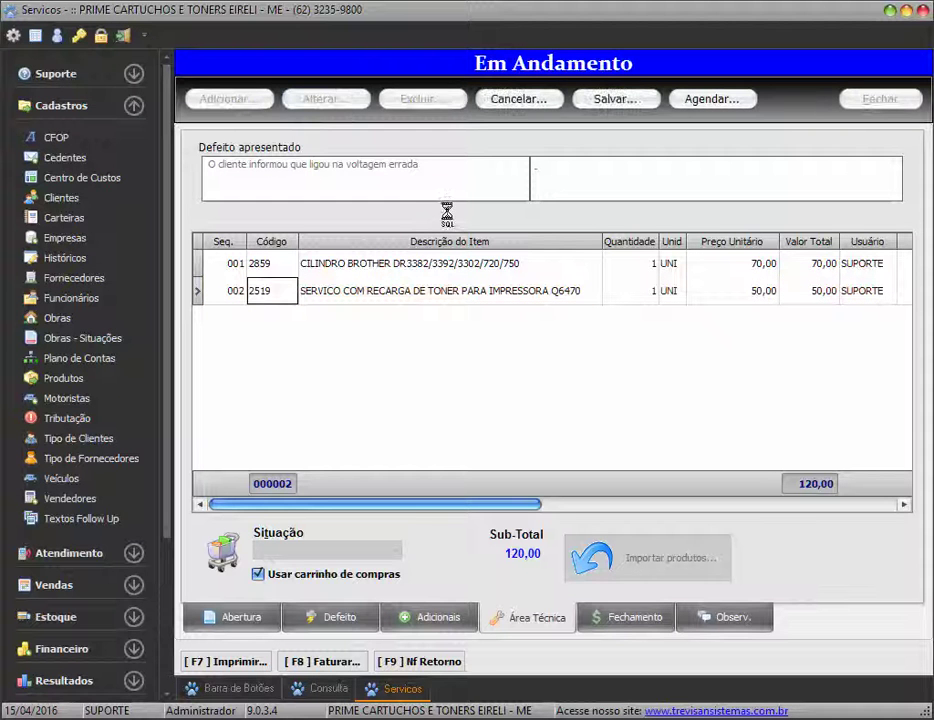
{"action": "left_click", "coordinate": [394, 556]}
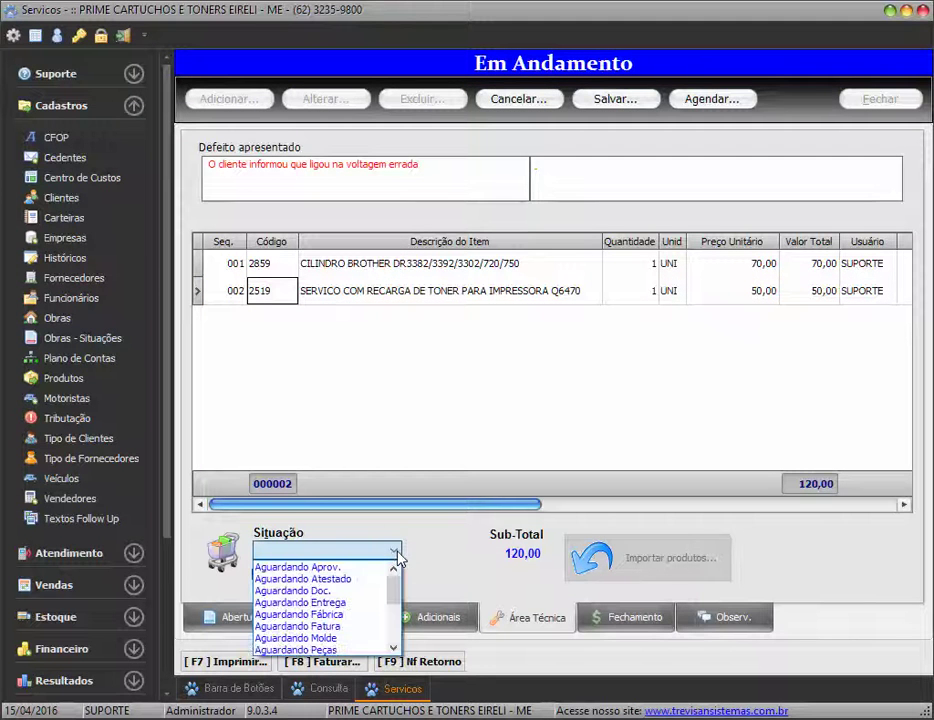
{"action": "mouse_move", "coordinate": [394, 580]}
{"action": "left_mouse_down"}
{"action": "mouse_move", "coordinate": [397, 628]}
{"action": "mouse_move", "coordinate": [396, 590]}
{"action": "mouse_move", "coordinate": [397, 598]}
{"action": "left_mouse_up"}
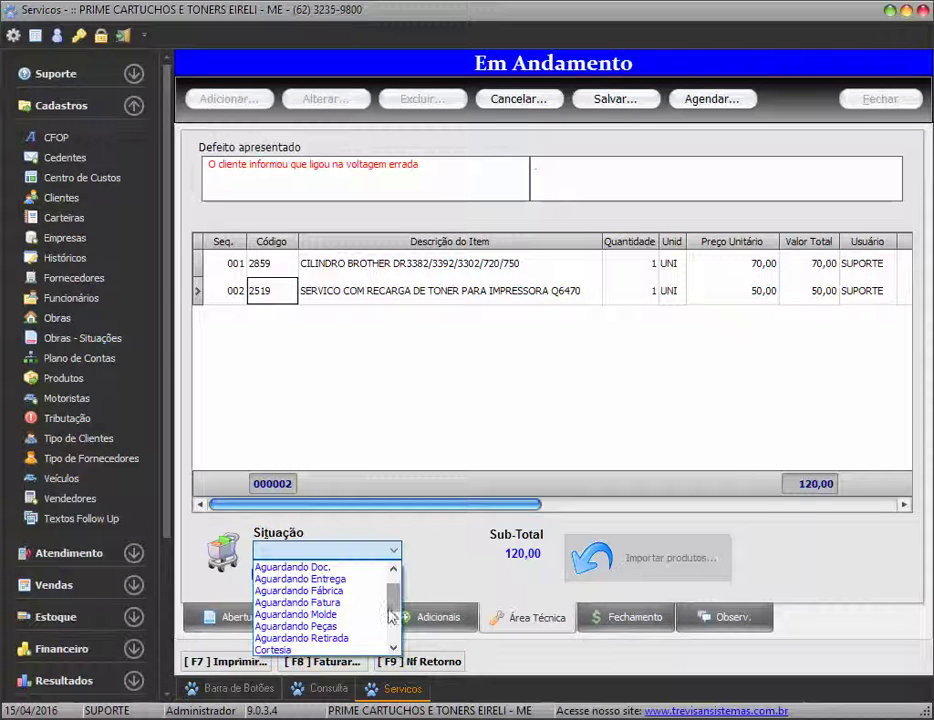
{"action": "left_click", "coordinate": [344, 638]}
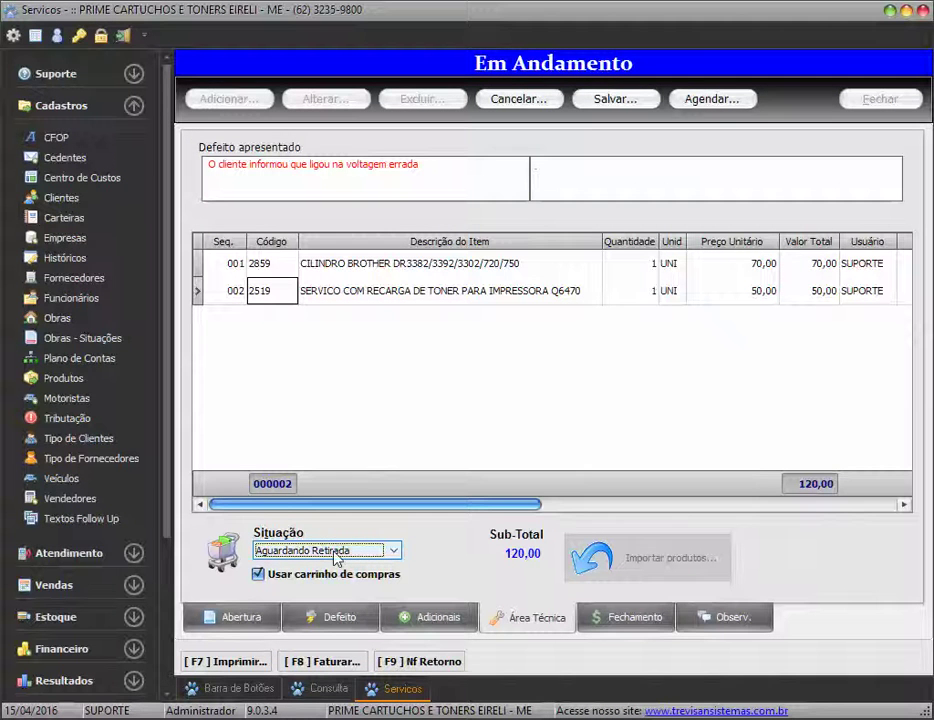
{"action": "left_click", "coordinate": [645, 100]}
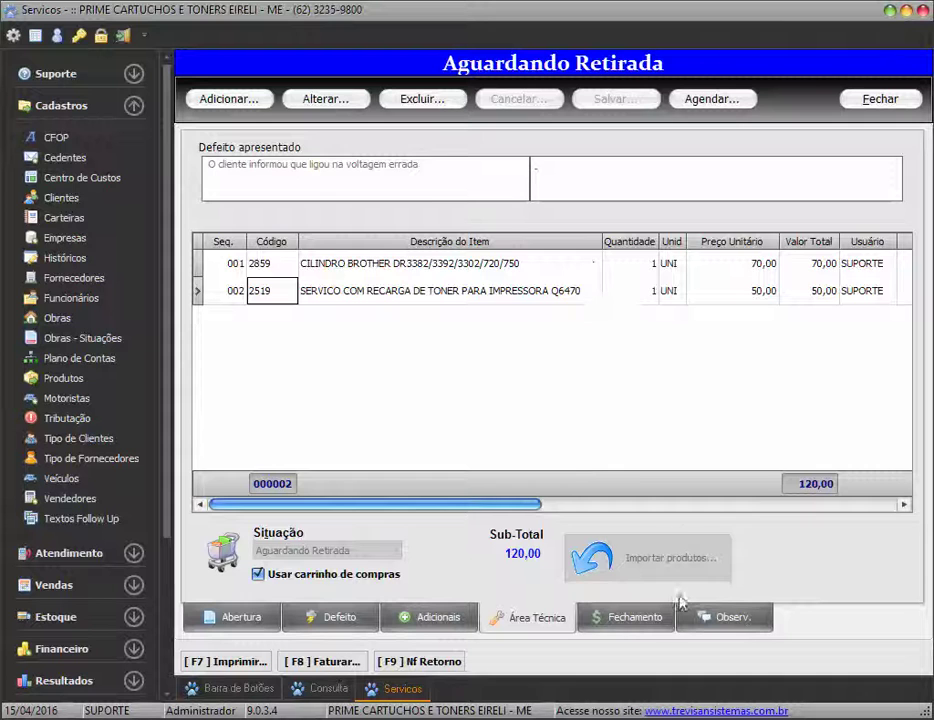
Show the Fechamento page with parts 70,00, services 50,00 and total 120,00
{"action": "left_click", "coordinate": [661, 624]}
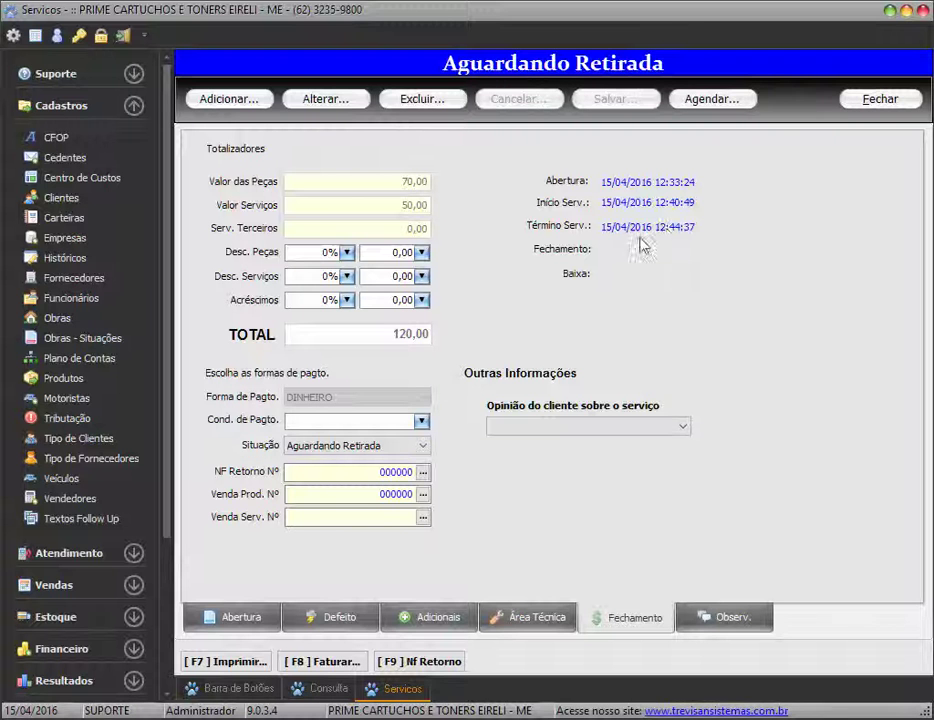
Close the order, refresh the Consulta list, and reopen order 000012
{"action": "left_click", "coordinate": [880, 99]}
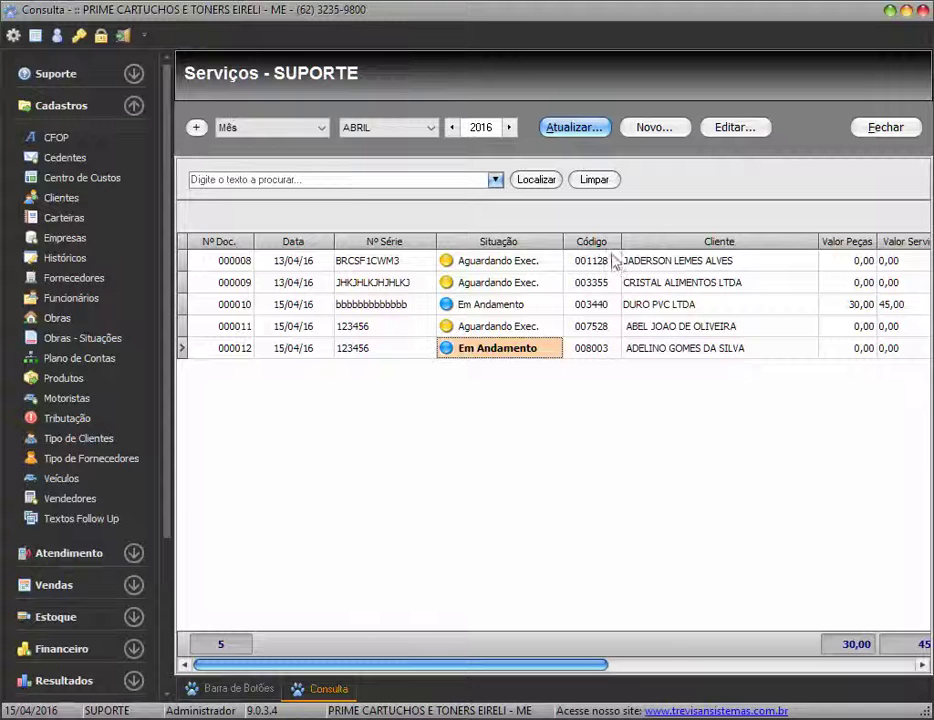
{"action": "left_click", "coordinate": [580, 130]}
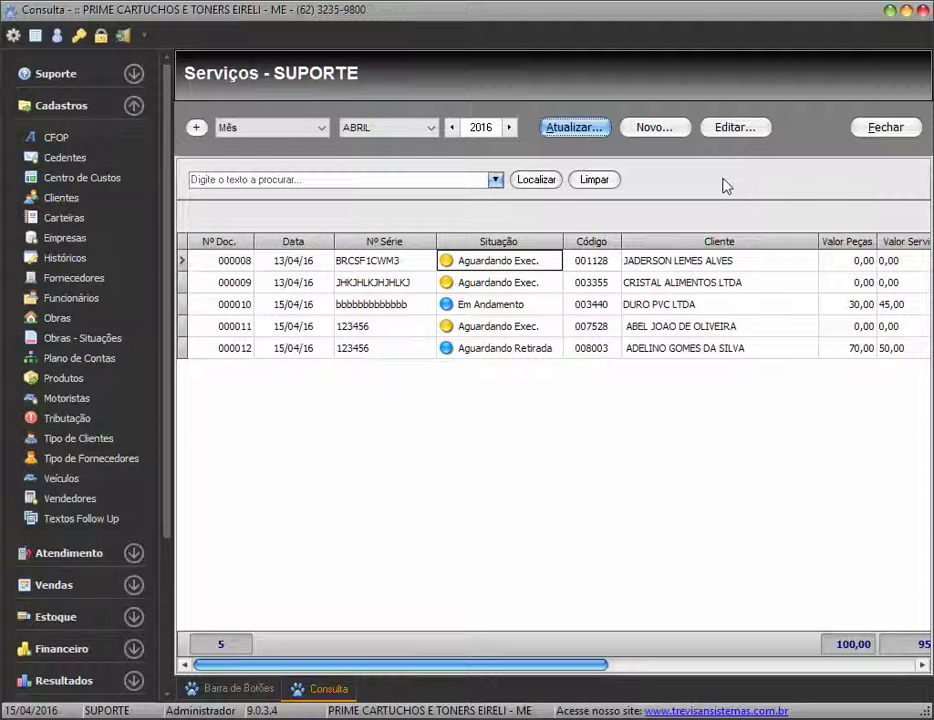
{"action": "left_click", "coordinate": [511, 352]}
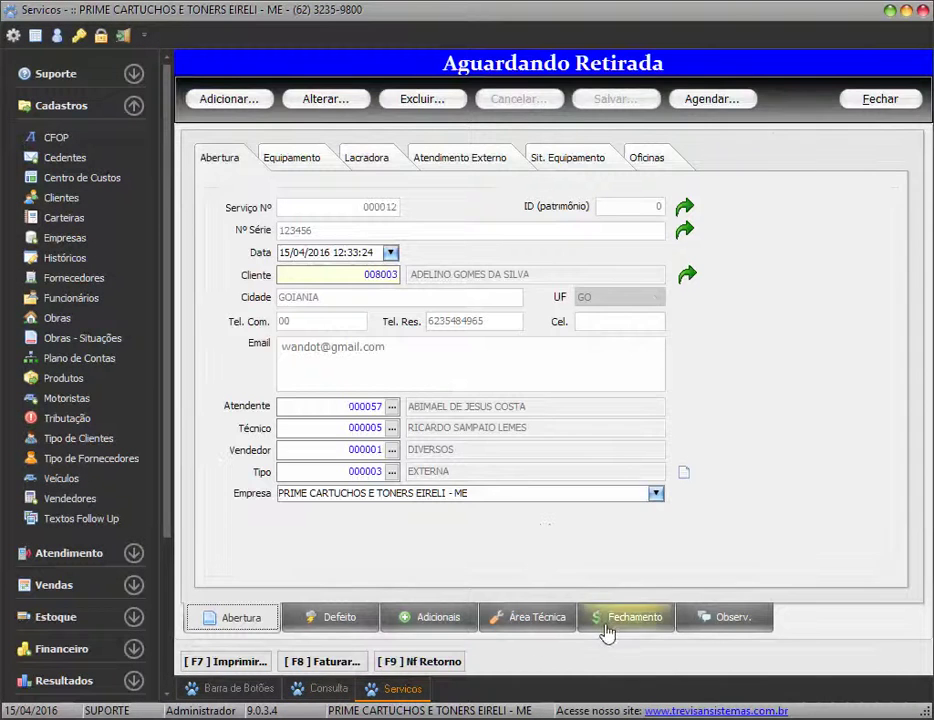
Set Forma de Pagto to BOLETO and Cond. de Pagto to 10 DIAS
{"action": "left_click", "coordinate": [621, 618]}
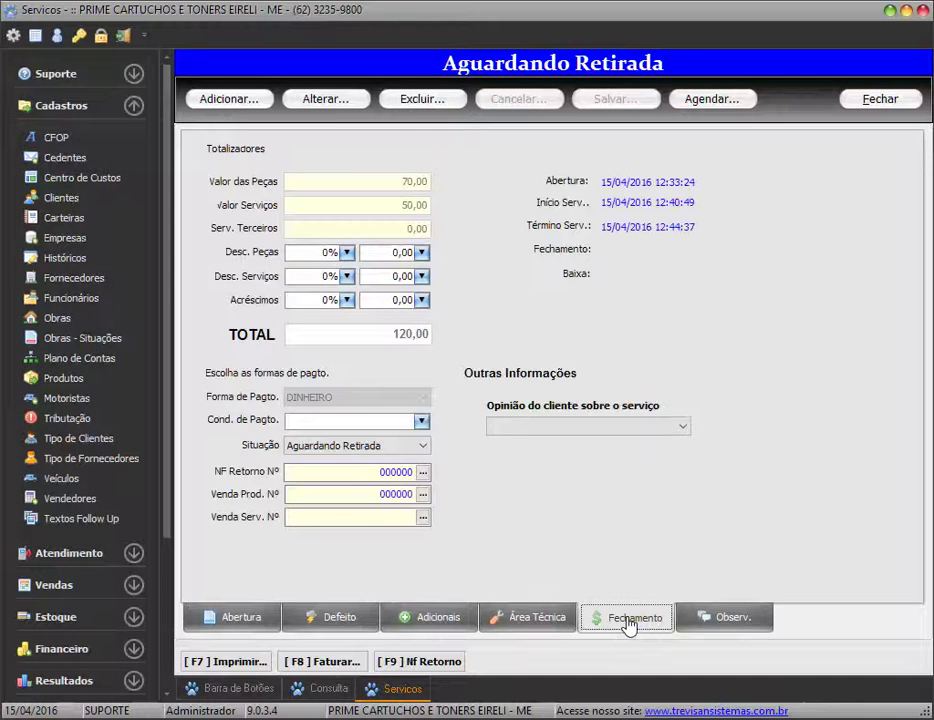
{"action": "left_click", "coordinate": [329, 98]}
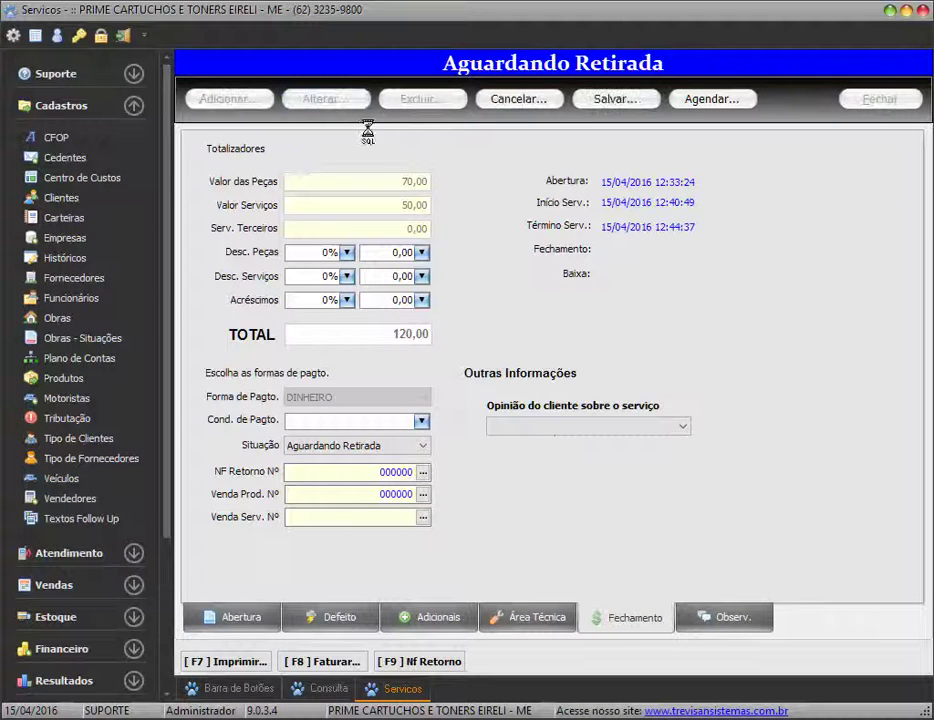
{"action": "left_click", "coordinate": [421, 421]}
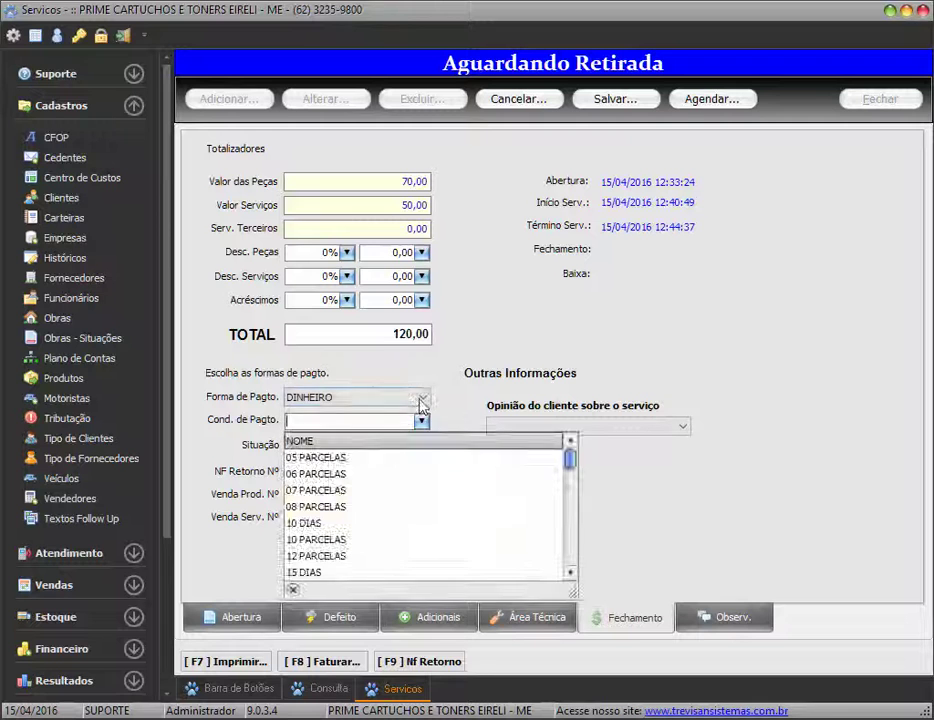
{"action": "left_click", "coordinate": [420, 398]}
{"action": "scroll", "coordinate": [415, 435], "scroll_direction": "up", "scroll_amount": 3}
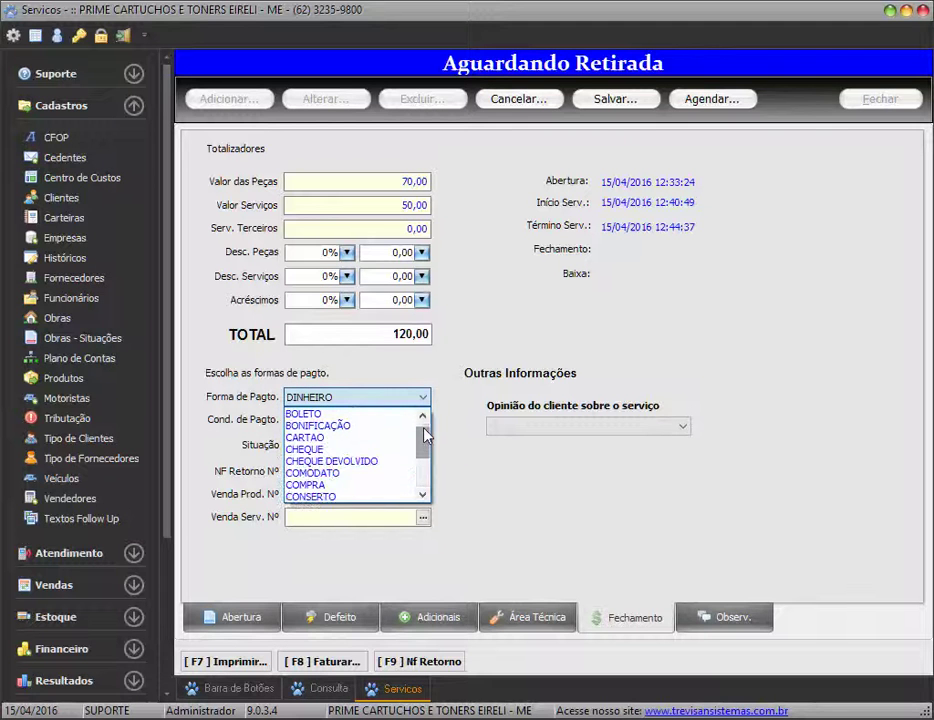
{"action": "left_click", "coordinate": [330, 428]}
{"action": "left_click", "coordinate": [421, 421]}
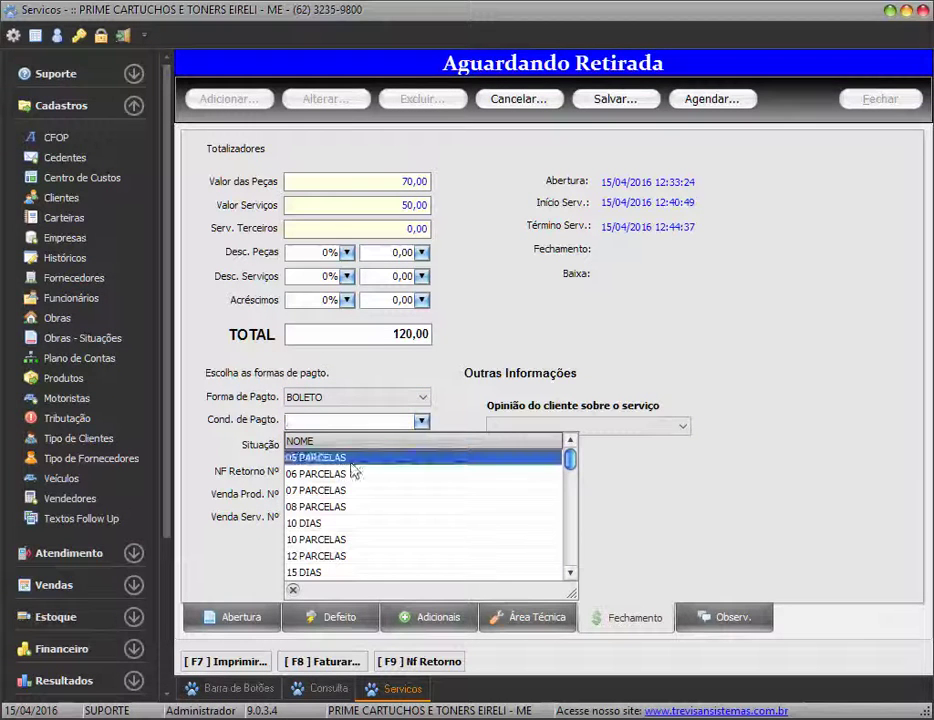
{"action": "left_click", "coordinate": [341, 523]}
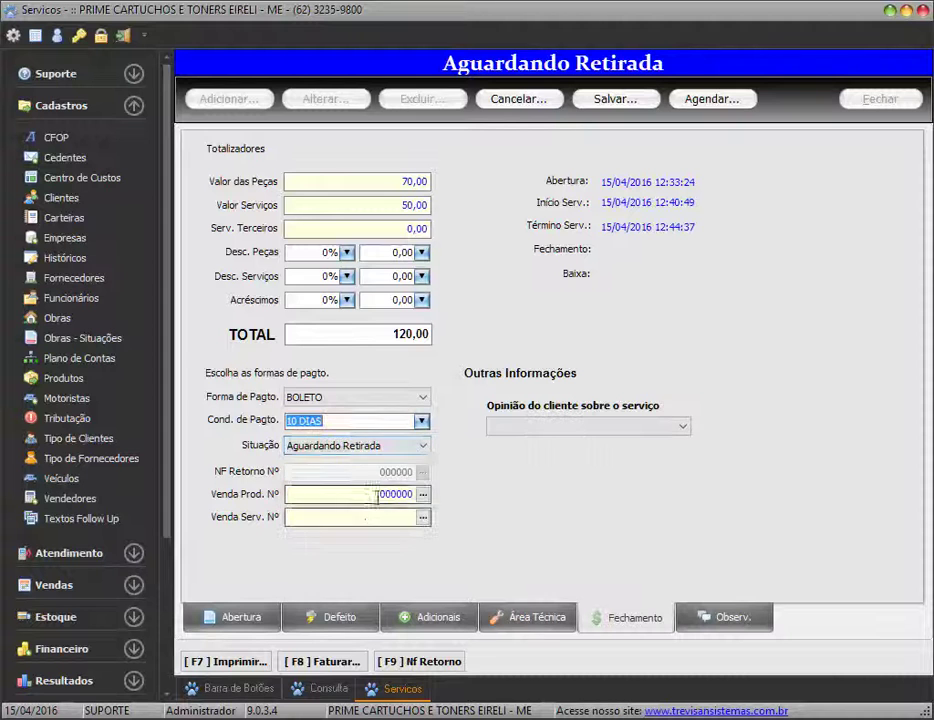
Set Situação to Fechada, save, and preview the ABERTURA OS CLIENTE printout
{"action": "left_click", "coordinate": [423, 446]}
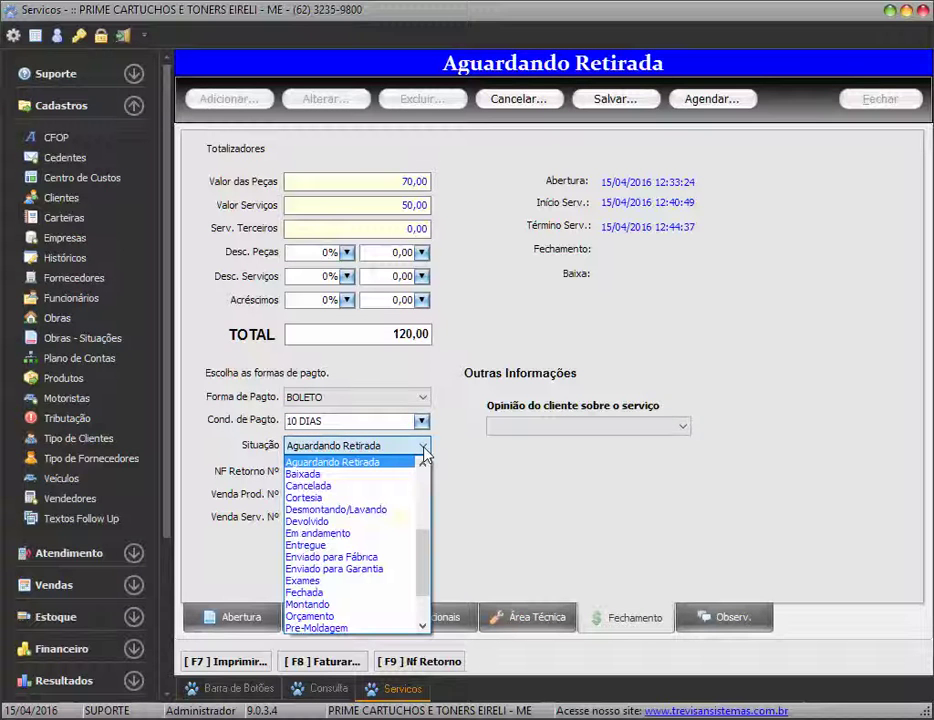
{"action": "left_click", "coordinate": [328, 598]}
{"action": "left_click", "coordinate": [615, 98]}
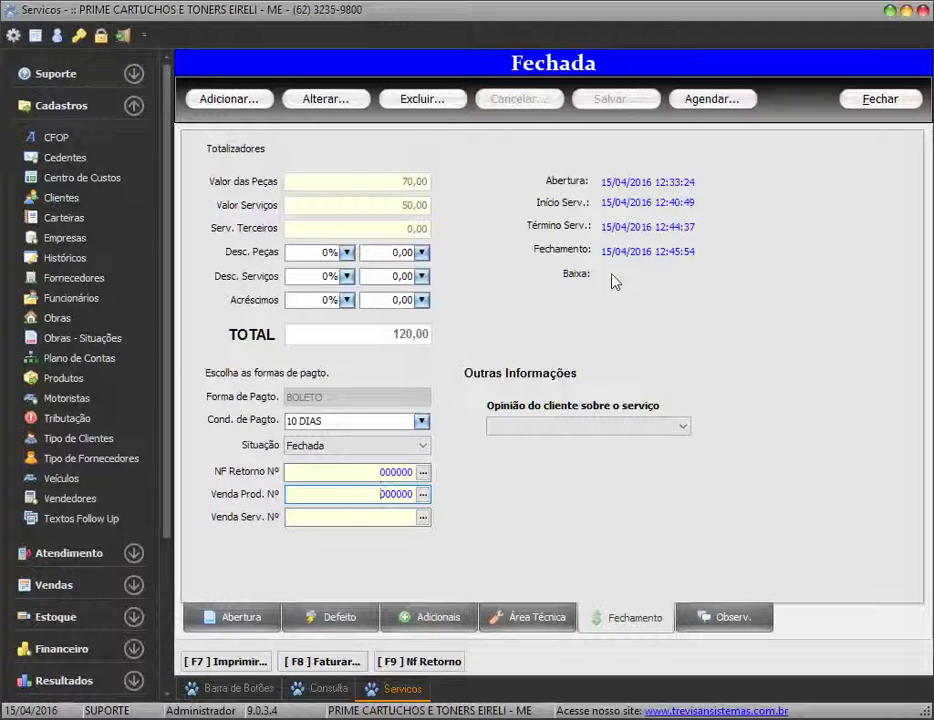
{"action": "left_click", "coordinate": [229, 665]}
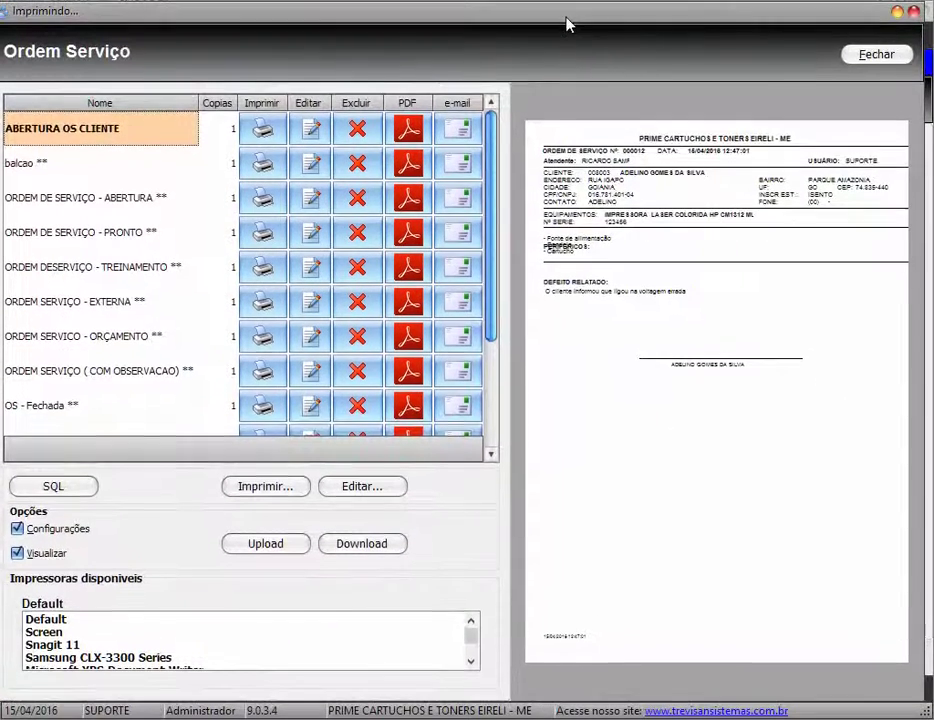
Preview the balcao, ABERTURA, PRONTO, TREINAMENTO and EXTERNA print templates
{"action": "left_click", "coordinate": [125, 163]}
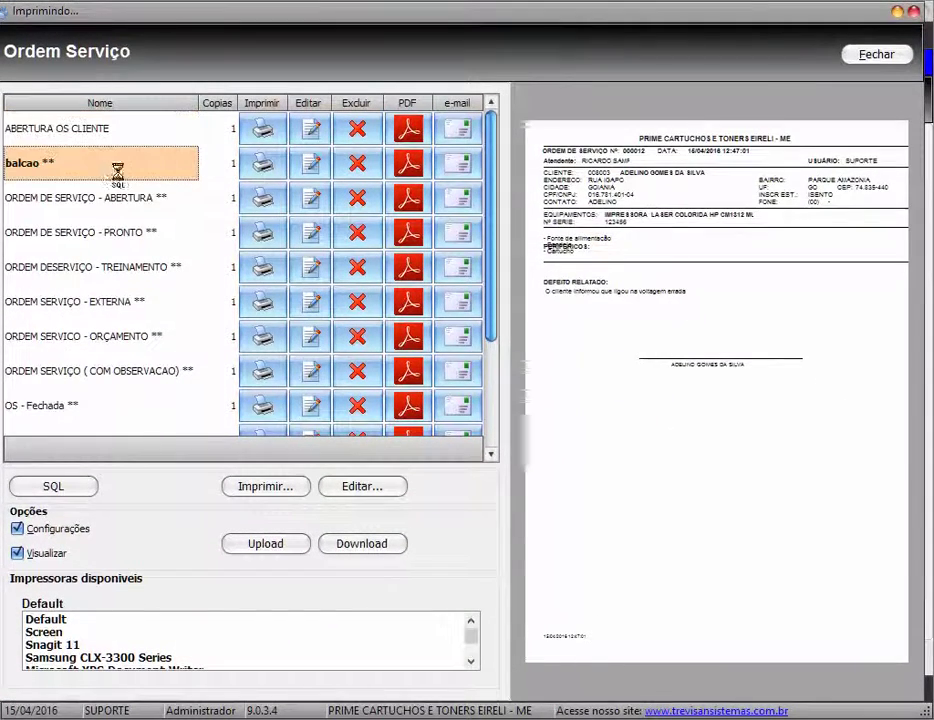
{"action": "left_click", "coordinate": [90, 198]}
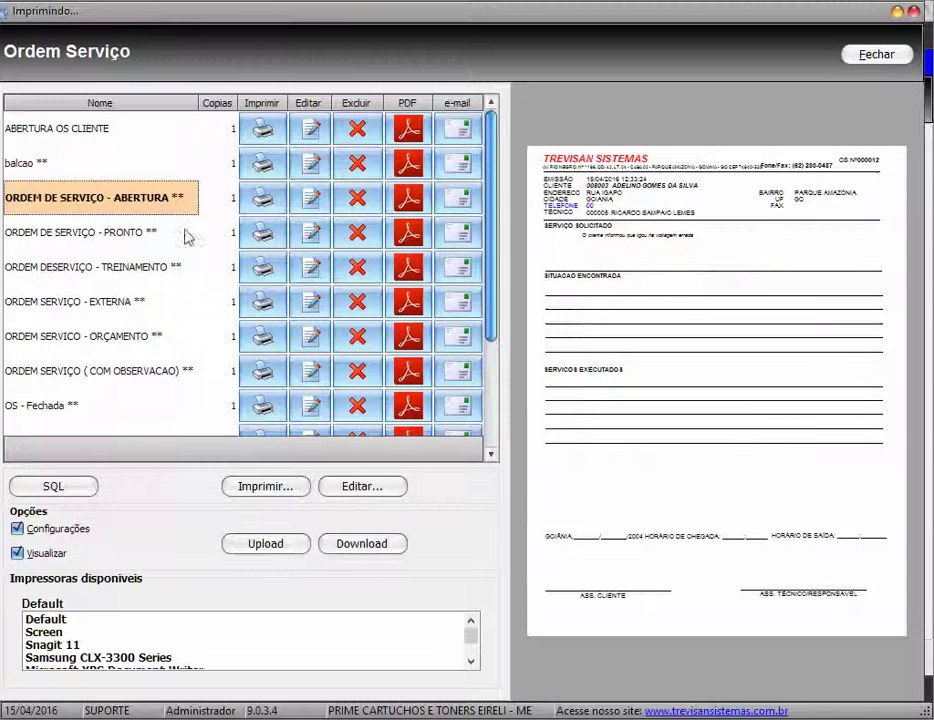
{"action": "left_click", "coordinate": [130, 236]}
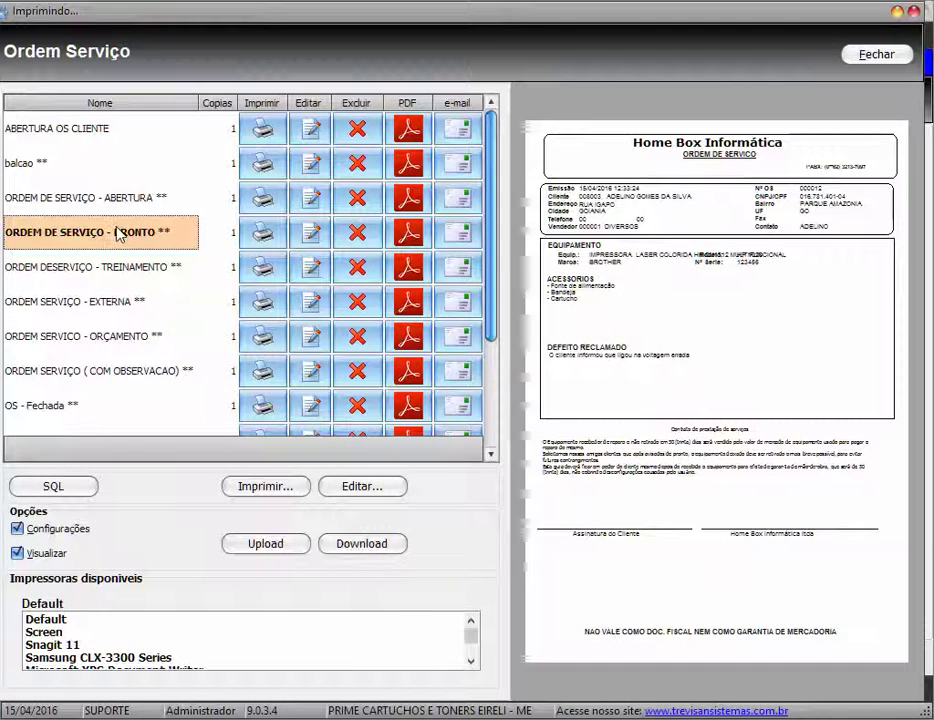
{"action": "left_click", "coordinate": [138, 272]}
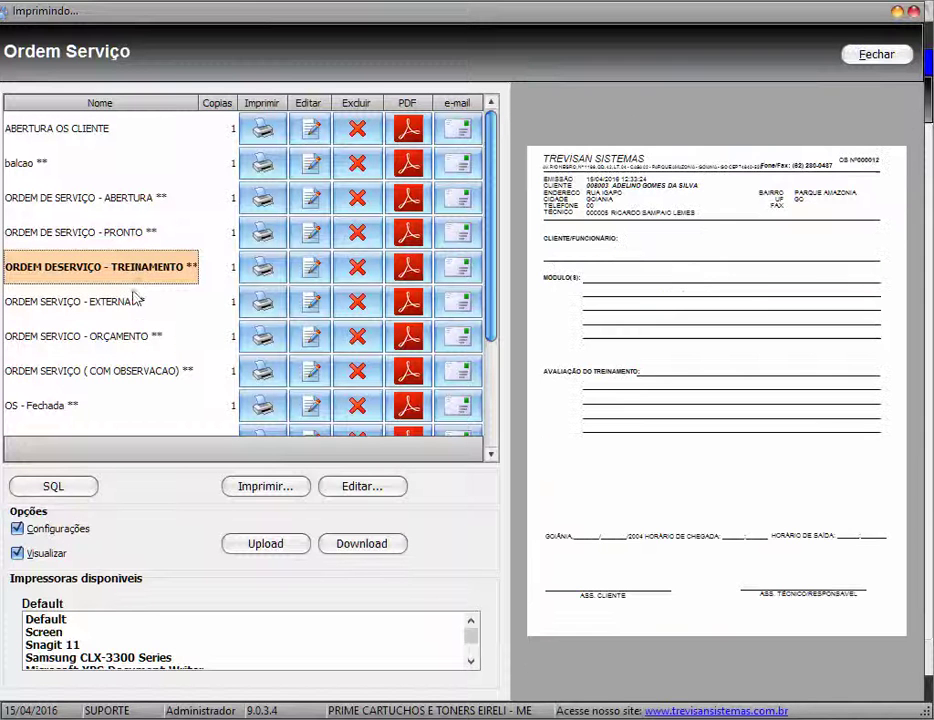
{"action": "left_click", "coordinate": [140, 302]}
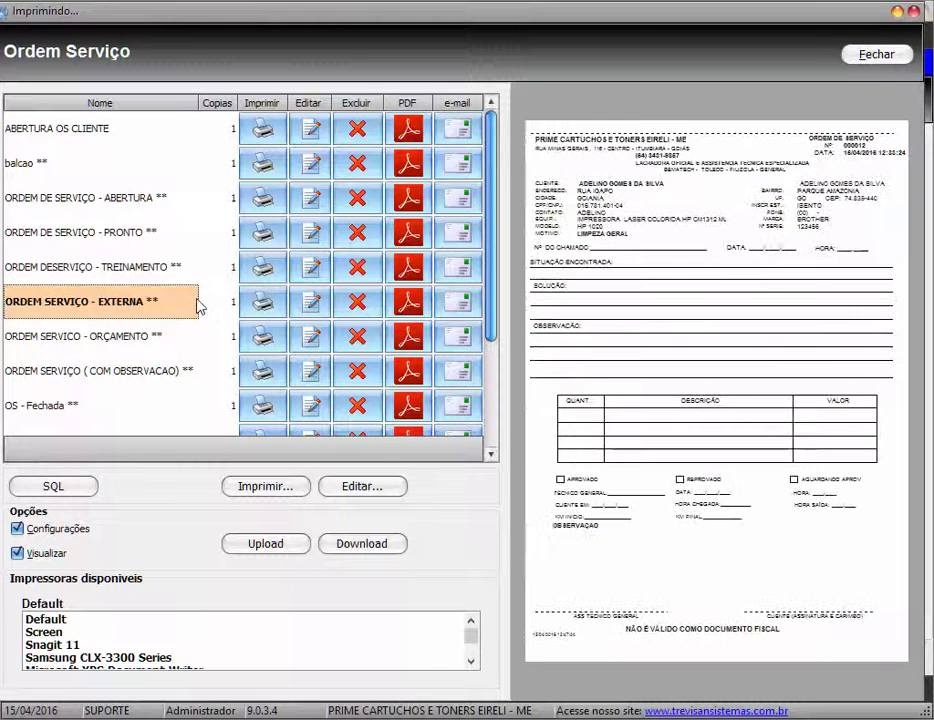
Preview the OS - Fechada and os fechamento templates, then close the print window
{"action": "scroll", "coordinate": [180, 304], "scroll_direction": "down", "scroll_amount": 2}
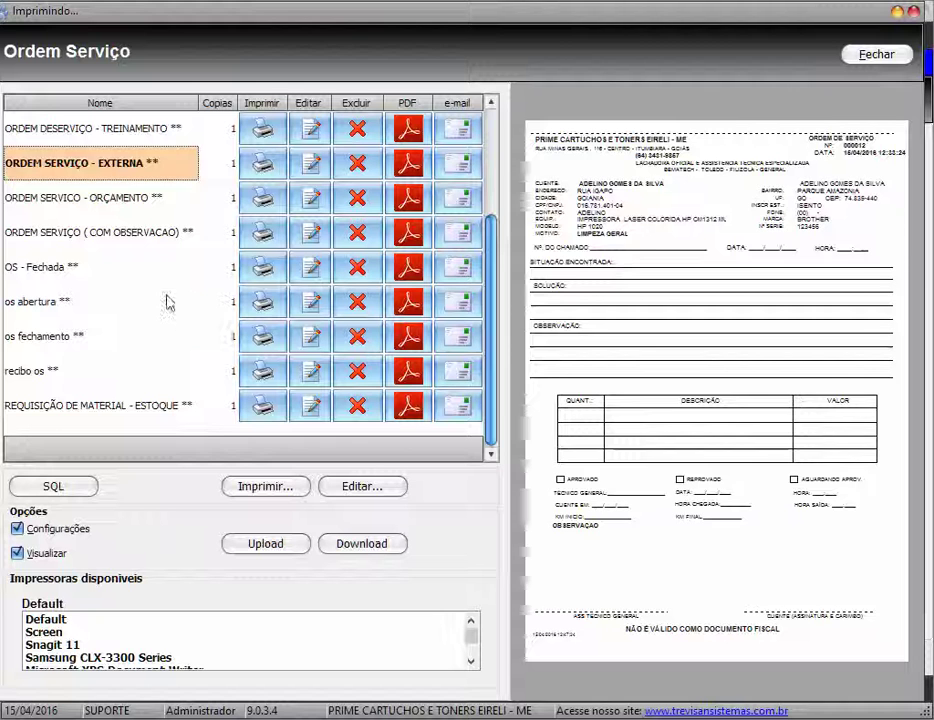
{"action": "left_click", "coordinate": [191, 270]}
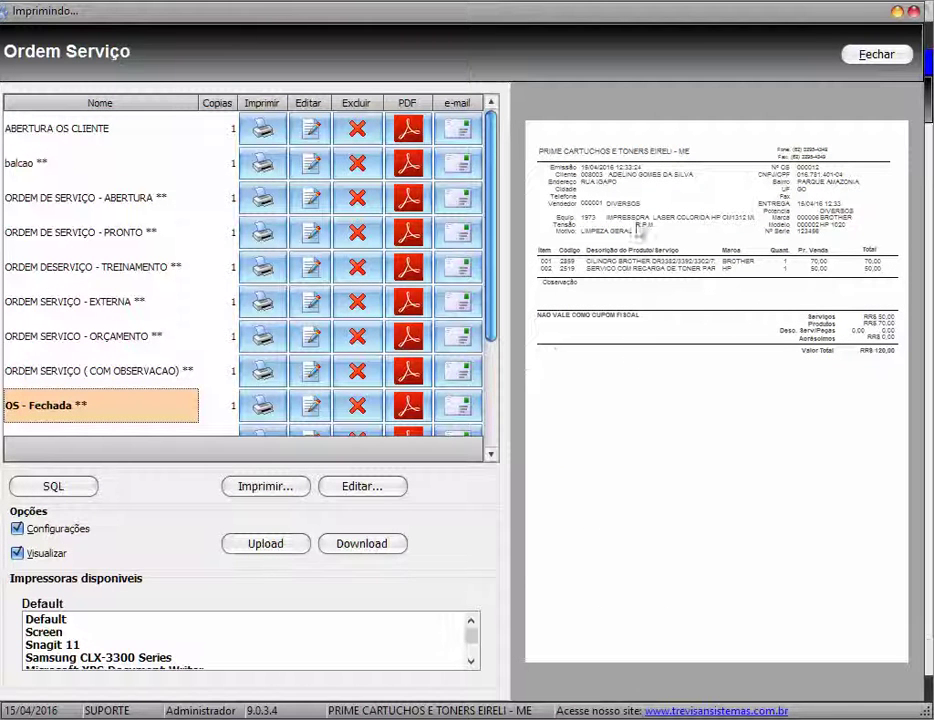
{"action": "scroll", "coordinate": [100, 268], "scroll_direction": "down", "scroll_amount": 2}
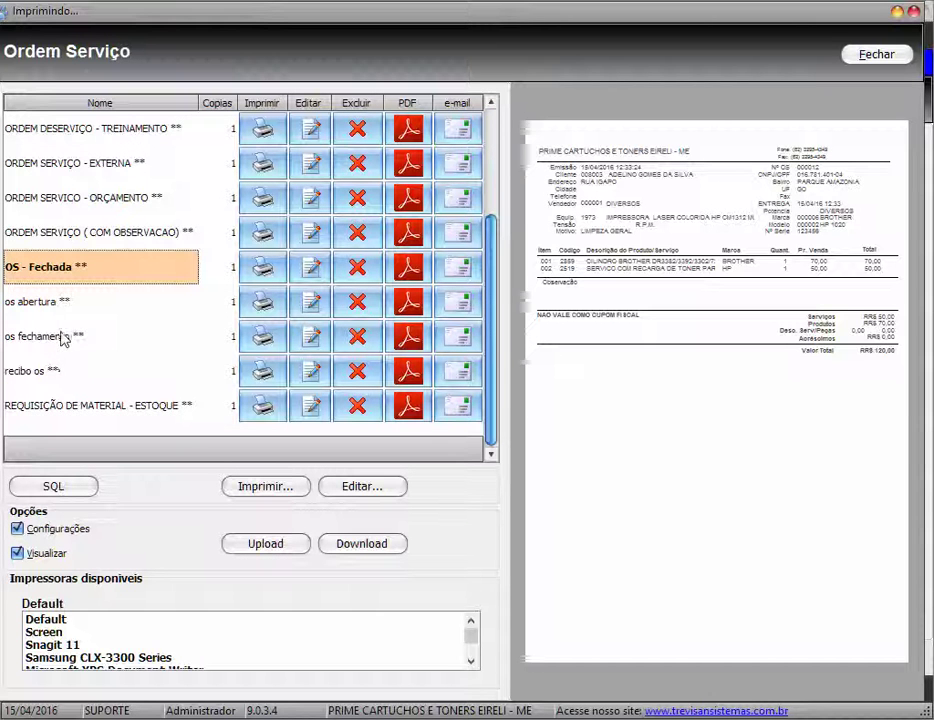
{"action": "left_click", "coordinate": [115, 334]}
{"action": "scroll", "coordinate": [80, 340], "scroll_direction": "up", "scroll_amount": 1}
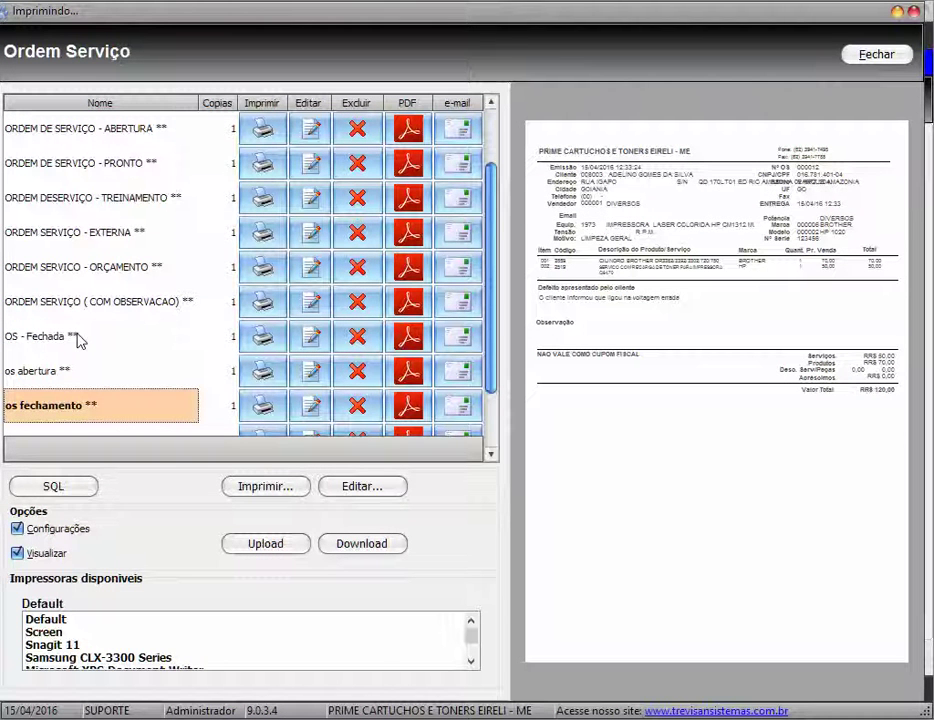
{"action": "scroll", "coordinate": [79, 336], "scroll_direction": "down", "scroll_amount": 1}
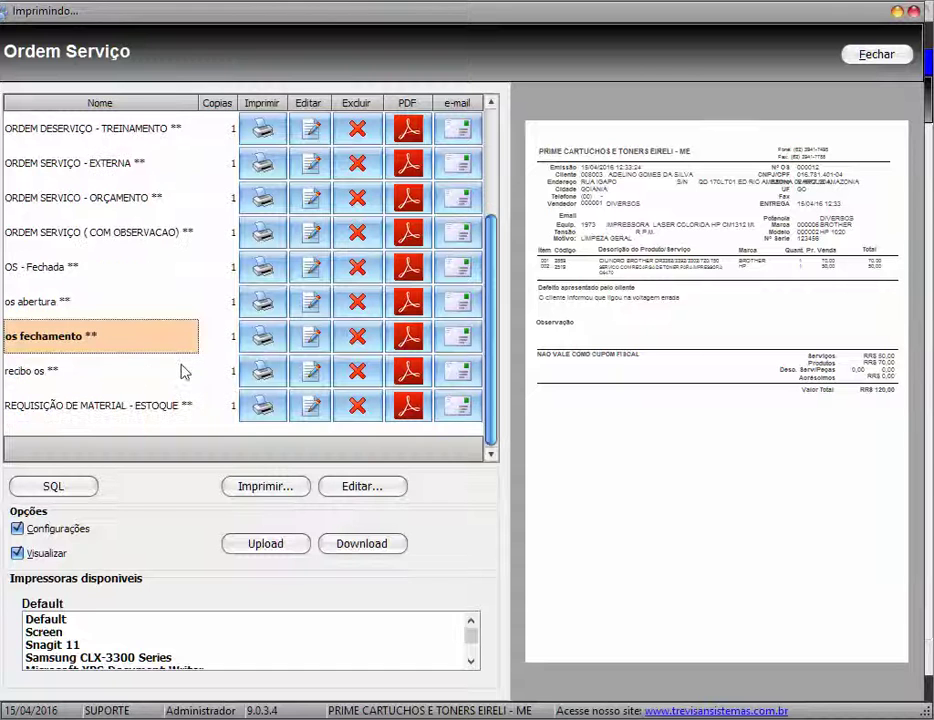
{"action": "left_click", "coordinate": [876, 54]}
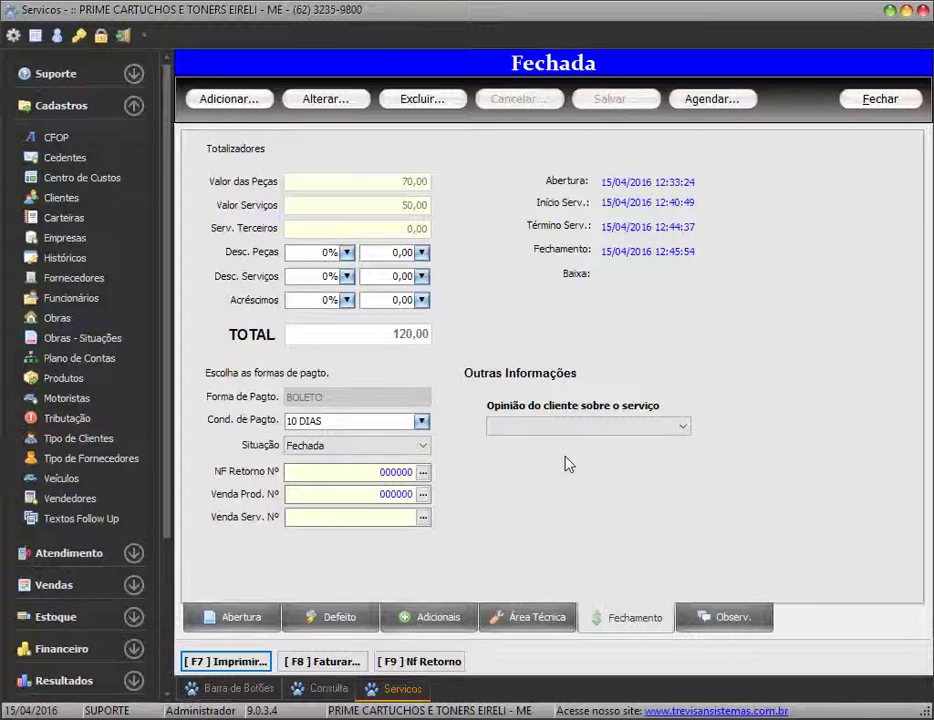
View the empty Observ. page, then return to the Abertura details
{"action": "left_click", "coordinate": [744, 626]}
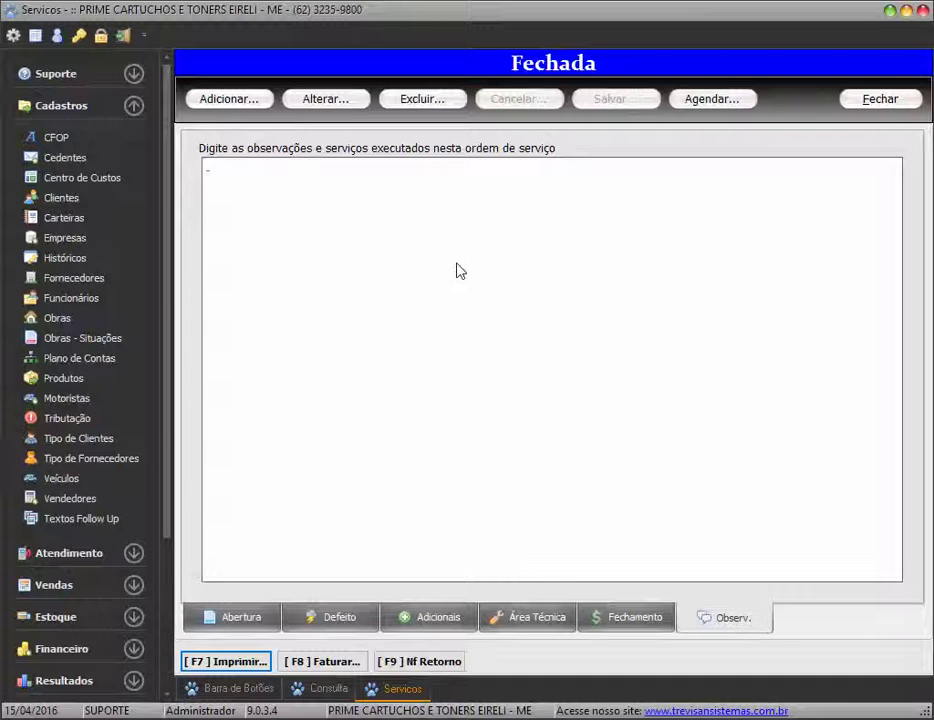
{"action": "left_click", "coordinate": [241, 622]}
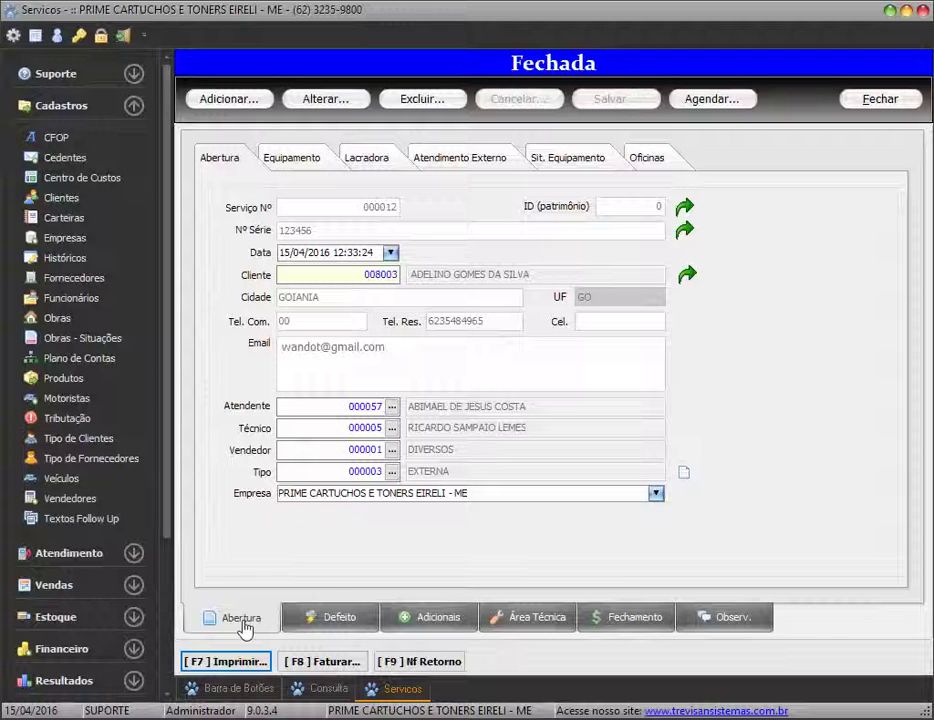